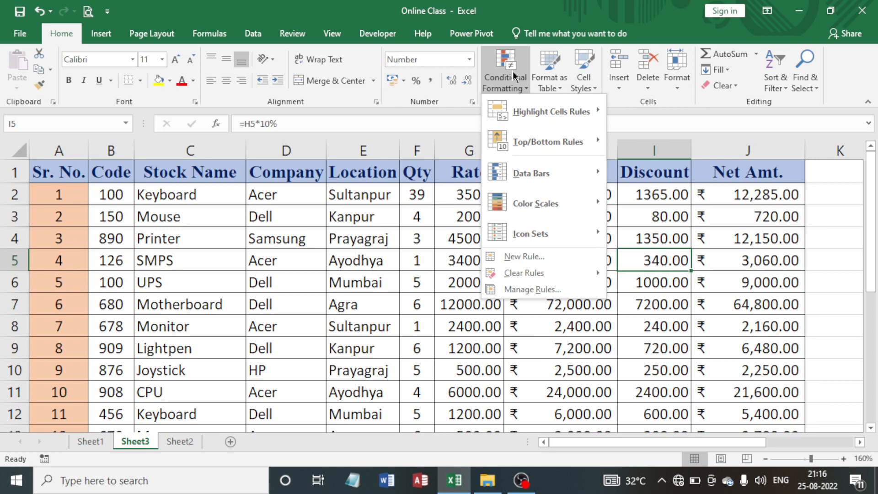
mouse_move(540, 241)
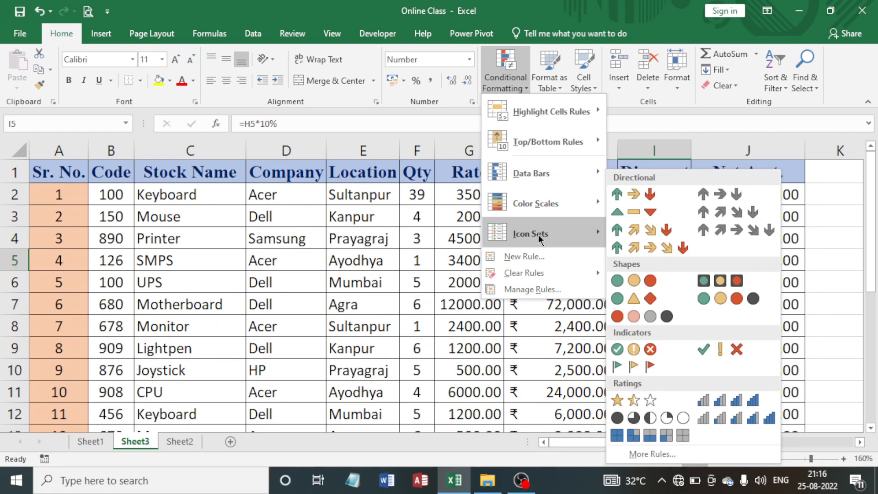
mouse_move(526, 176)
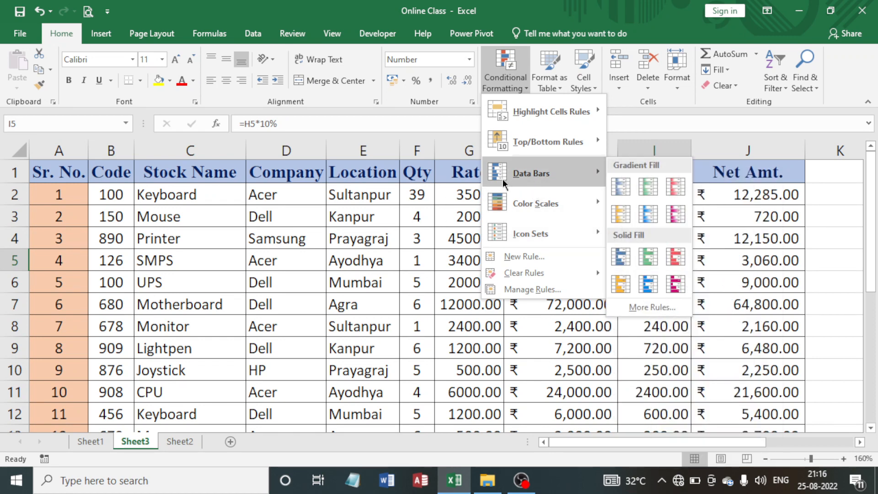
click(448, 217)
click(460, 225)
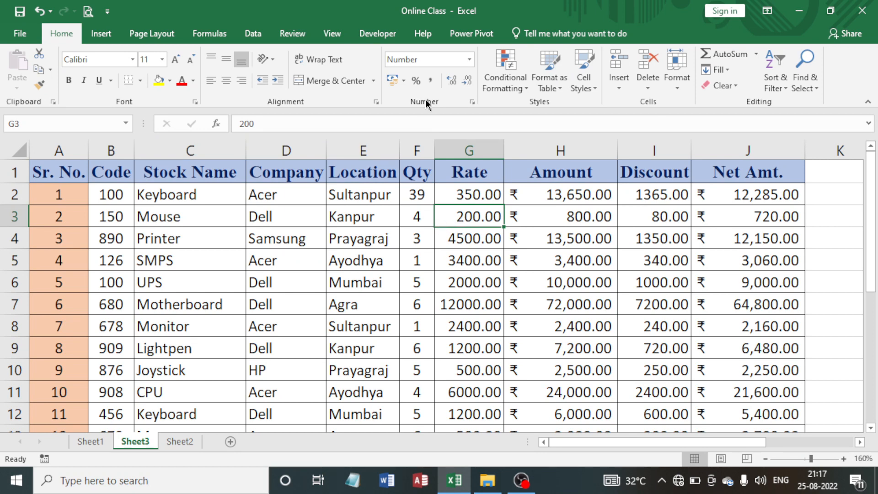
click(500, 81)
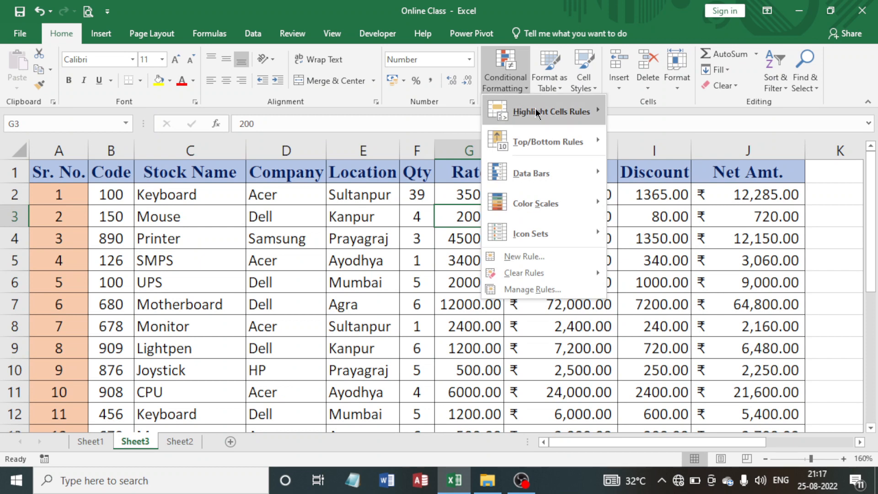
mouse_move(536, 108)
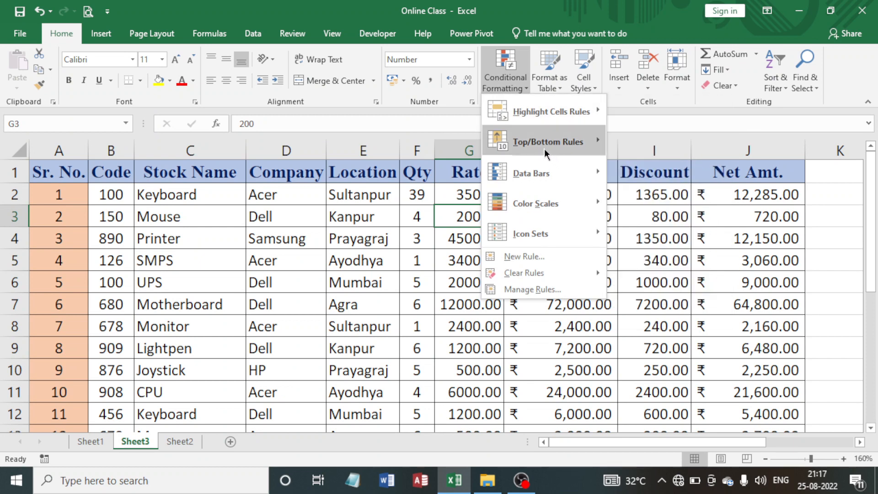
mouse_move(544, 150)
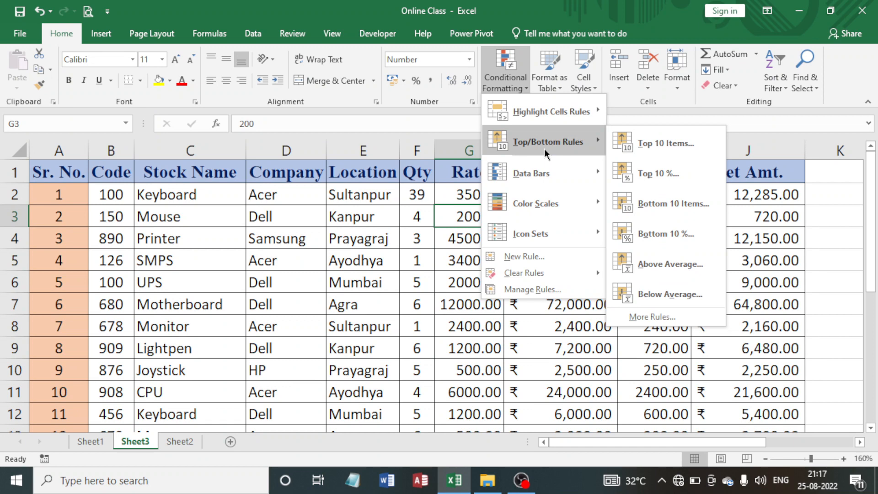
click(451, 214)
click(611, 219)
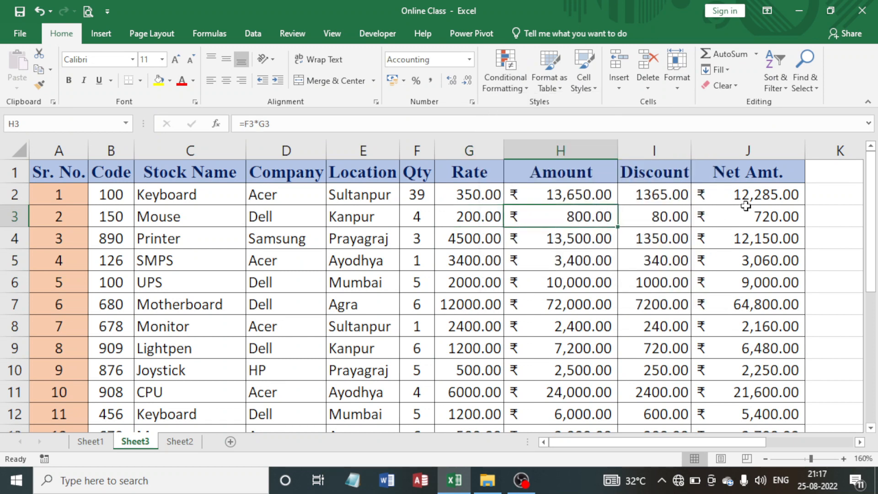
- Apply light blue gradient-fill data bars to the Net Amt. values in J2:J21
drag(737, 192, 743, 391)
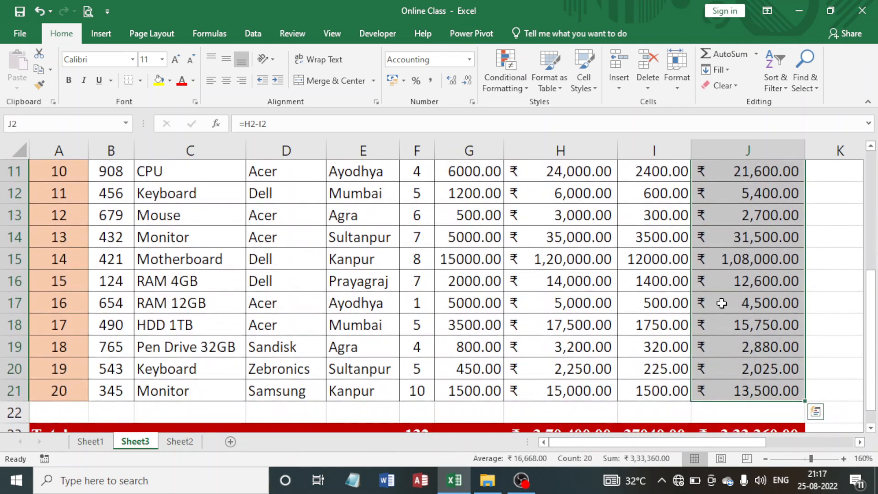
scroll(721, 304, up, 4)
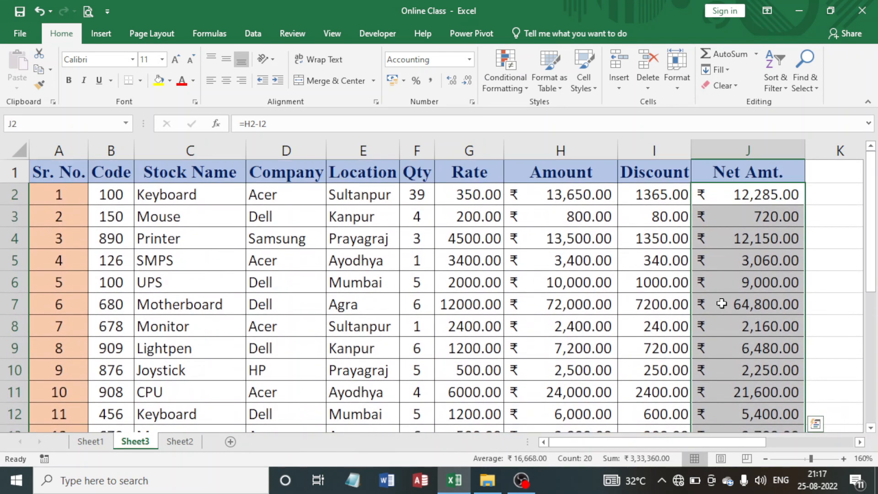
click(509, 80)
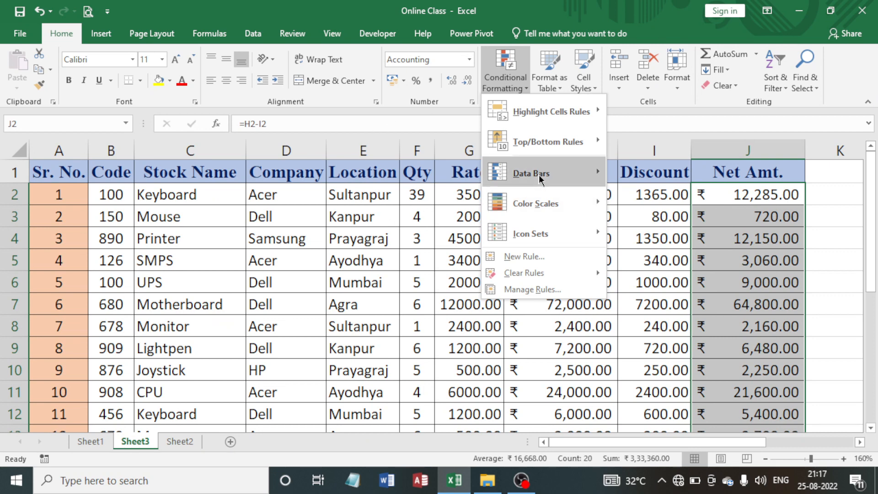
mouse_move(538, 174)
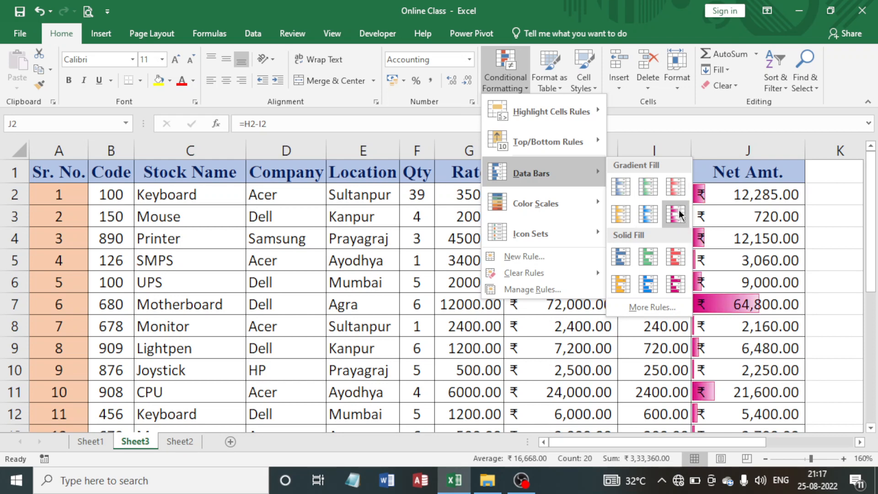
click(647, 214)
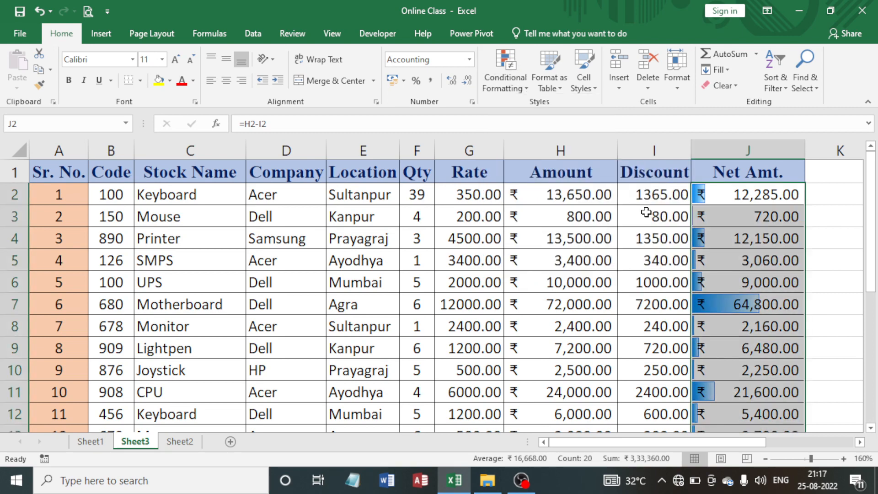
click(635, 279)
- Set the Qty of the Dell Motherboard for Kanpur in row 15 to 2
scroll(725, 198, down, 1)
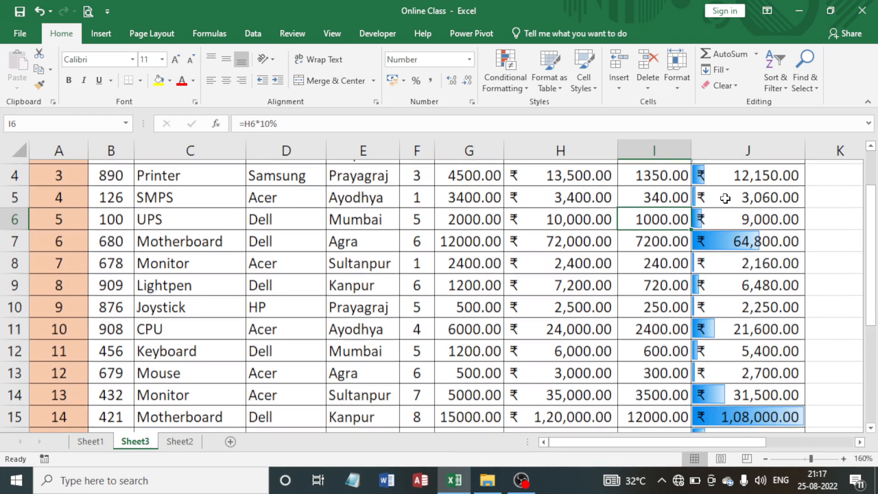
scroll(725, 198, down, 3)
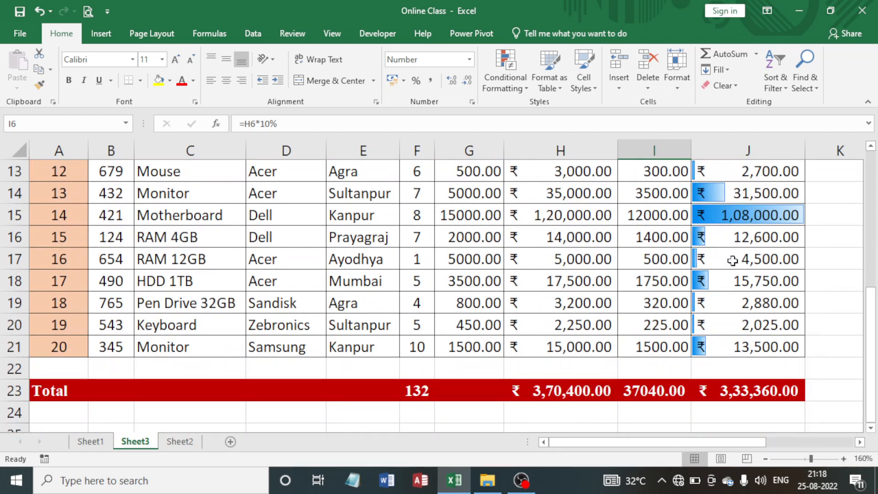
scroll(732, 254, up, 2)
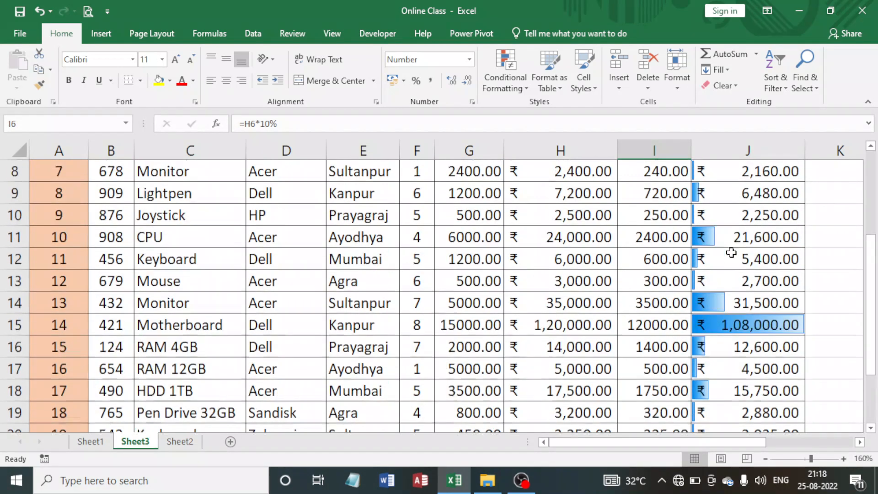
scroll(732, 253, up, 3)
scroll(729, 237, down, 3)
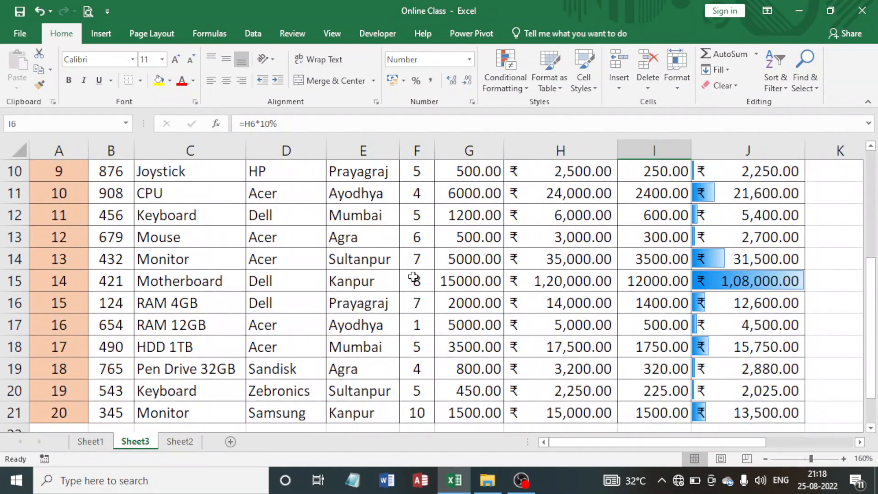
click(425, 281)
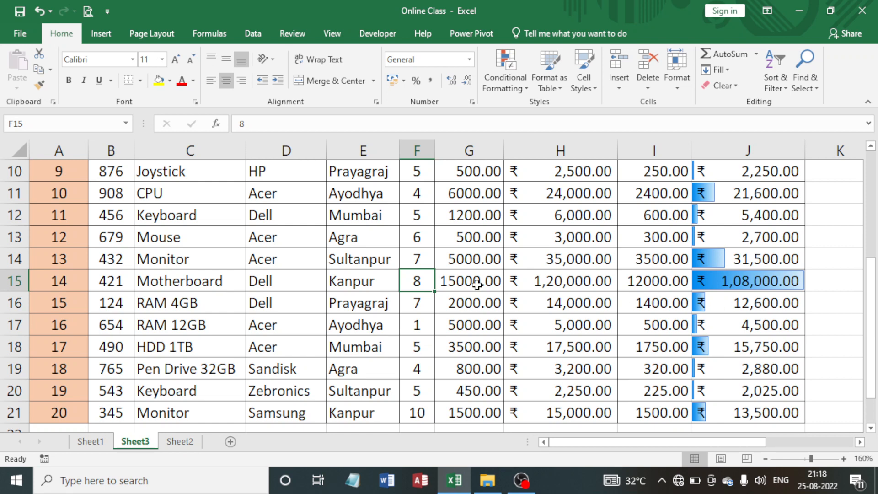
text(2)
key(Return)
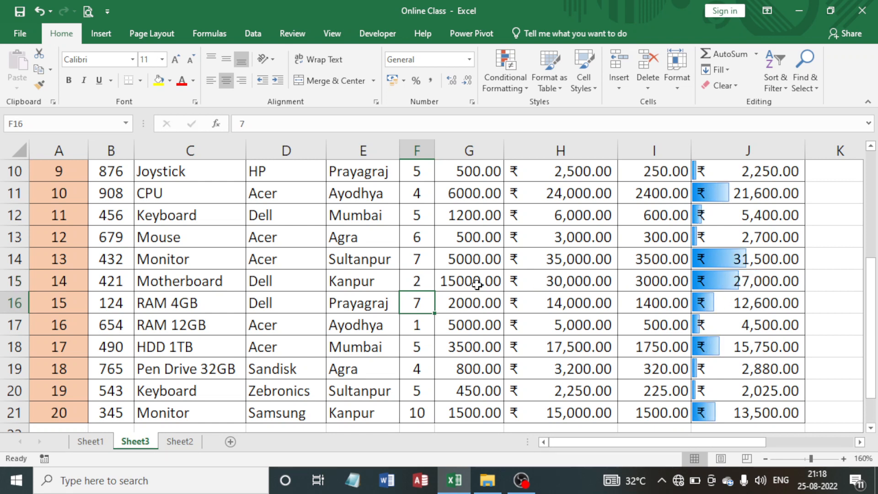
- Set the Qty of the Dell Motherboard for Agra in row 7 to 2
scroll(723, 283, up, 3)
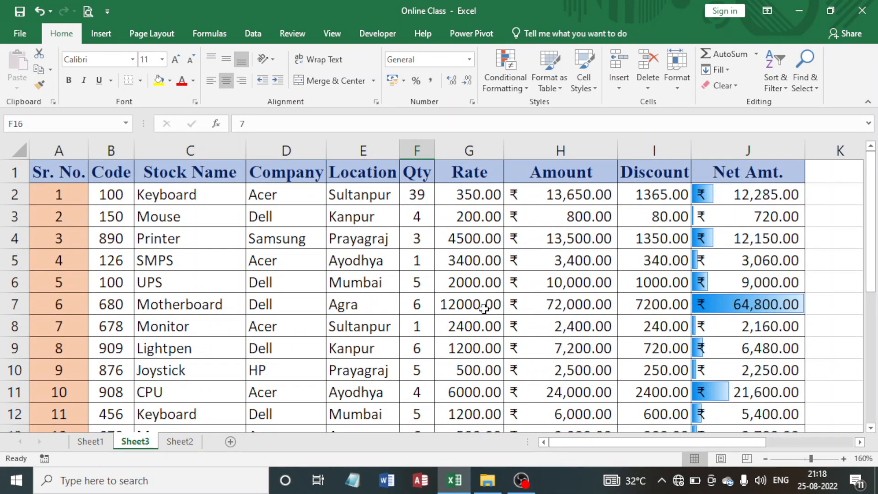
click(419, 306)
scroll(518, 307, down, 1)
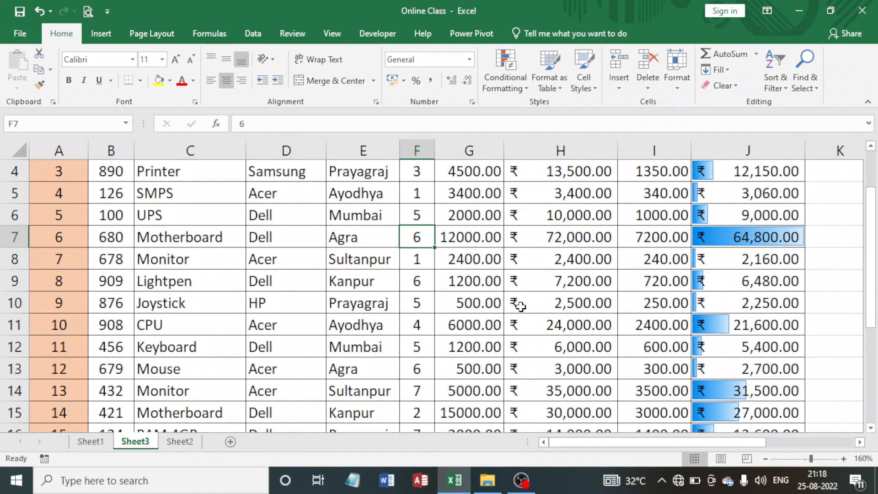
text(2)
key(Return)
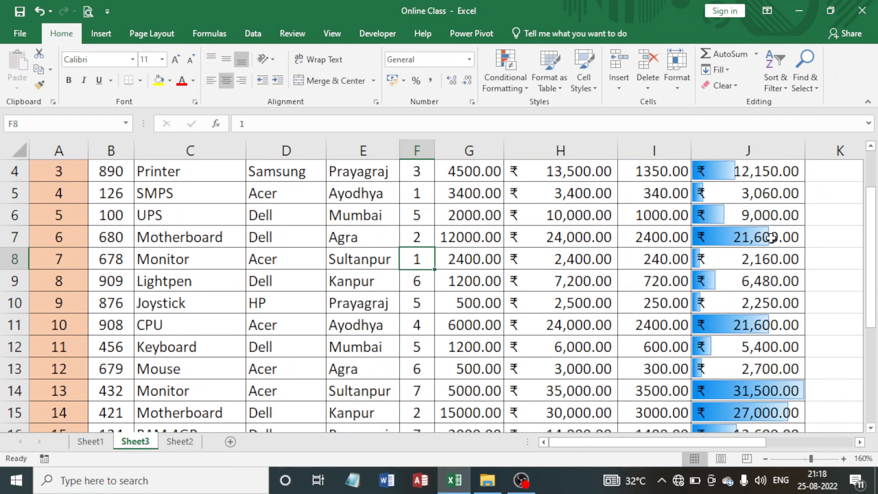
- Set the Qty of the Acer Monitor for Sultanpur in row 14 to 2
scroll(773, 240, down, 2)
scroll(778, 270, up, 3)
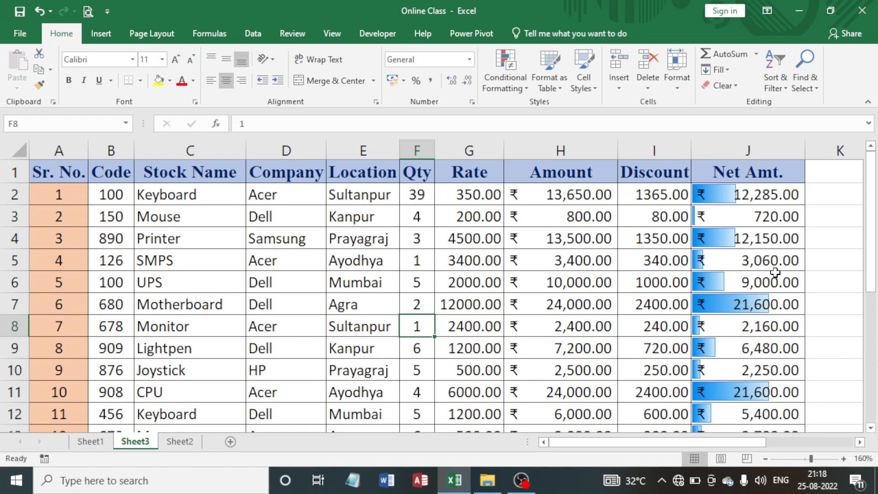
scroll(775, 272, down, 1)
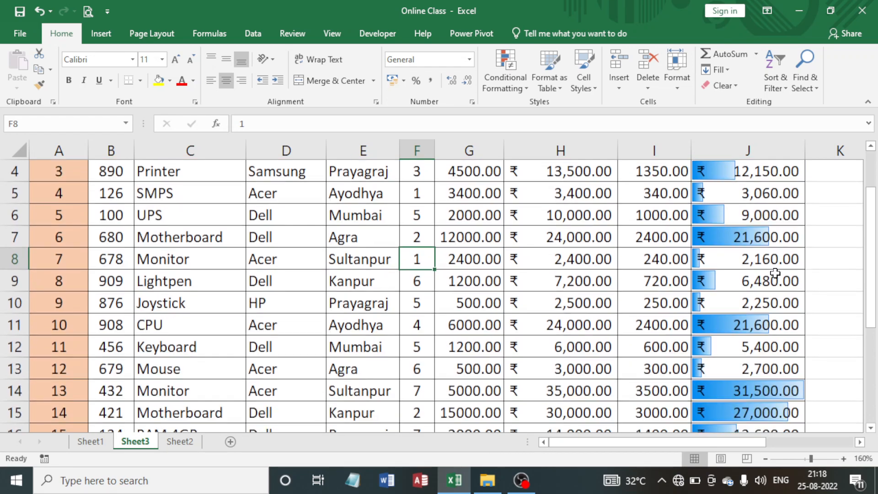
scroll(768, 303, down, 1)
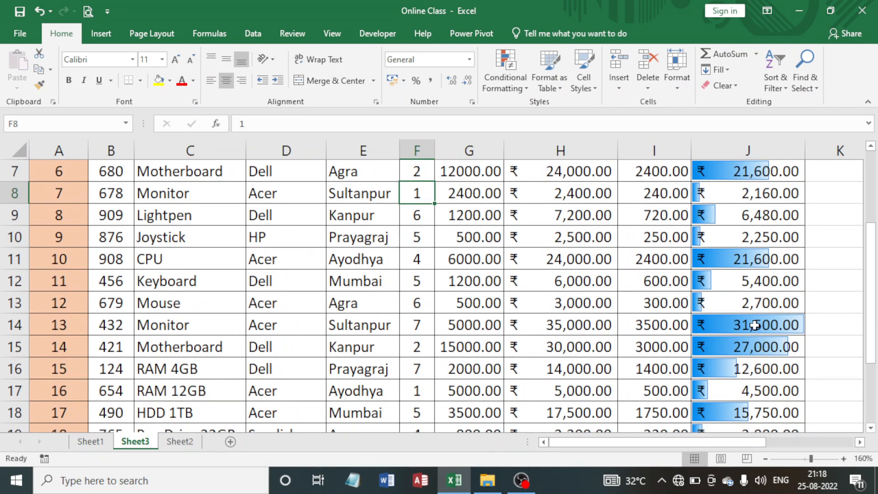
scroll(753, 337, down, 1)
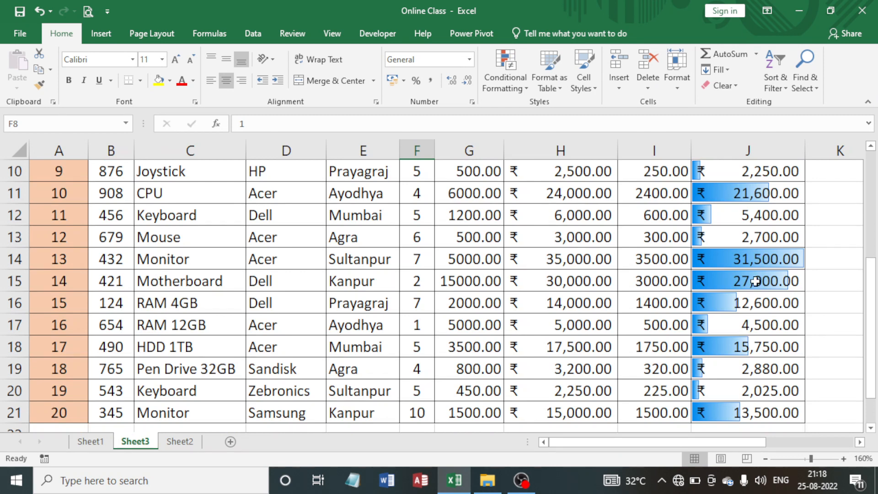
click(748, 257)
click(414, 258)
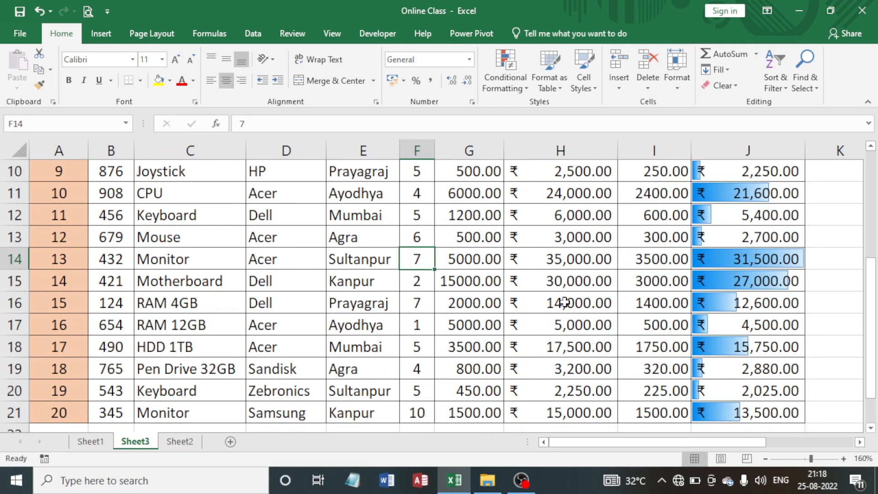
text(2)
key(Return)
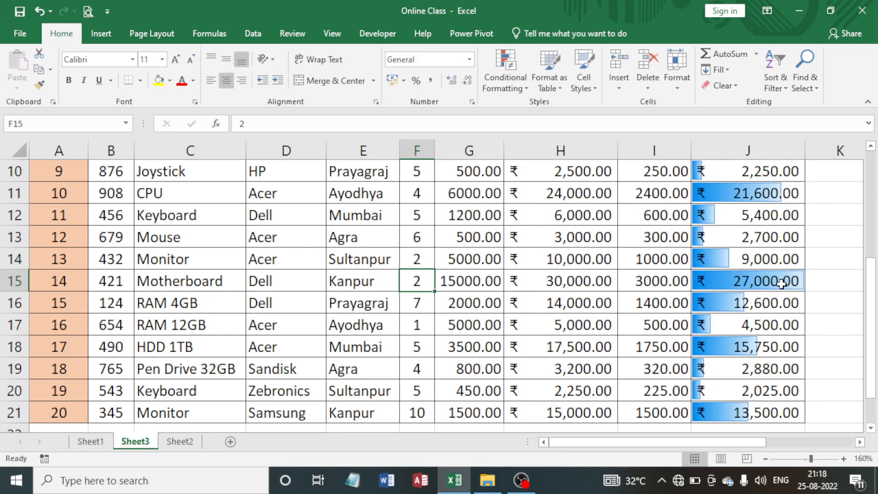
- Examine how the data bar lengths compare with the values throughout the Net Amt. column
scroll(777, 279, up, 3)
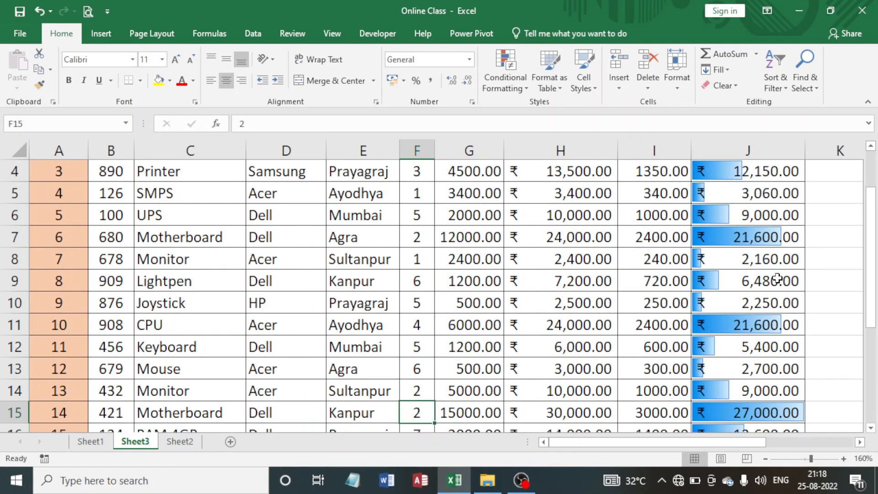
scroll(777, 279, down, 3)
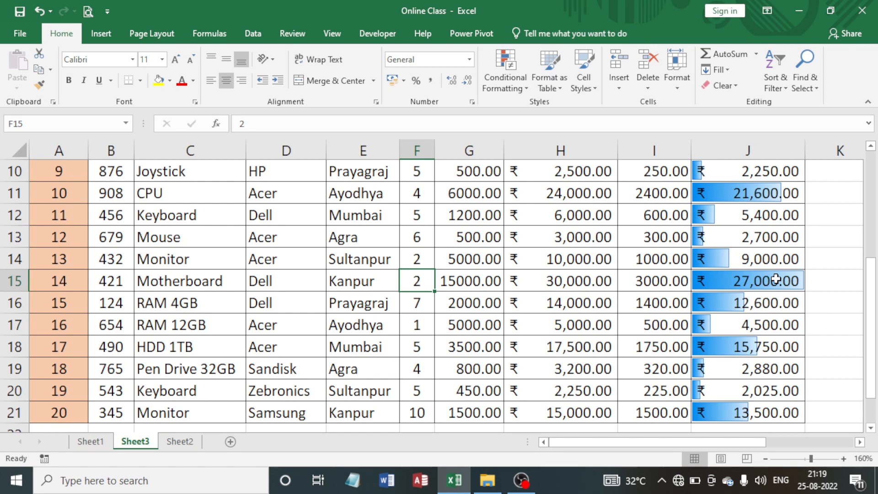
click(768, 260)
click(746, 236)
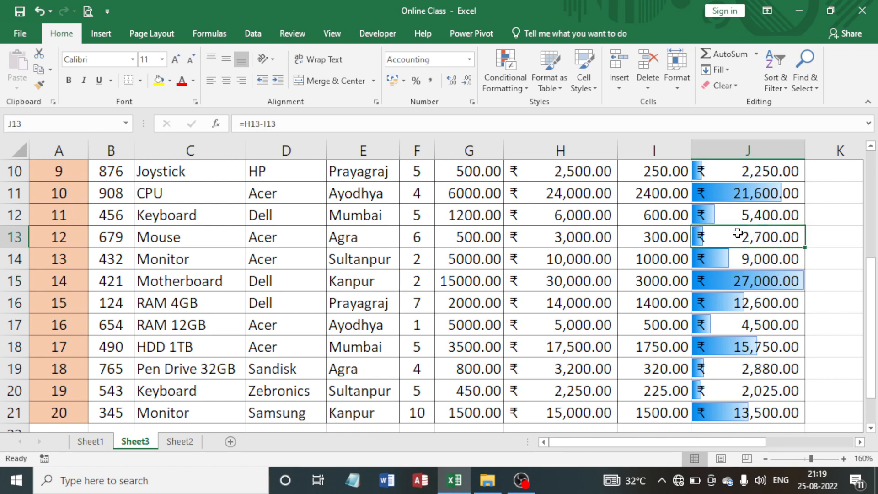
click(737, 219)
scroll(738, 218, up, 3)
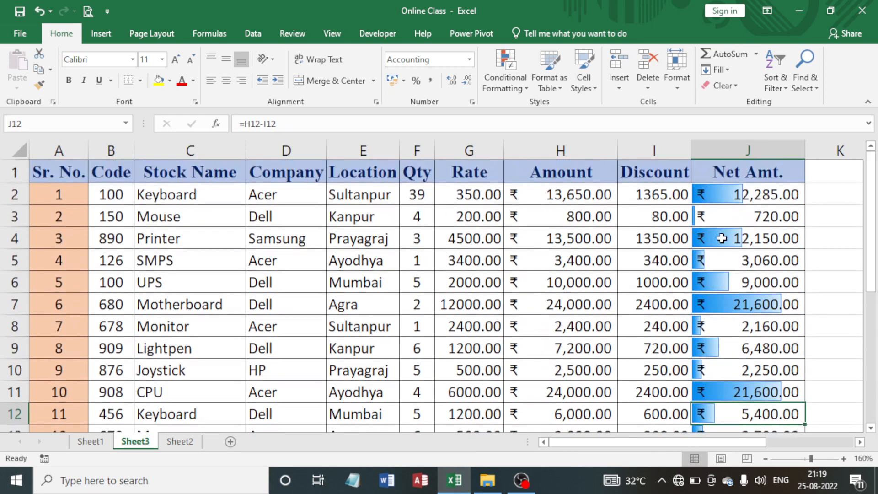
click(743, 218)
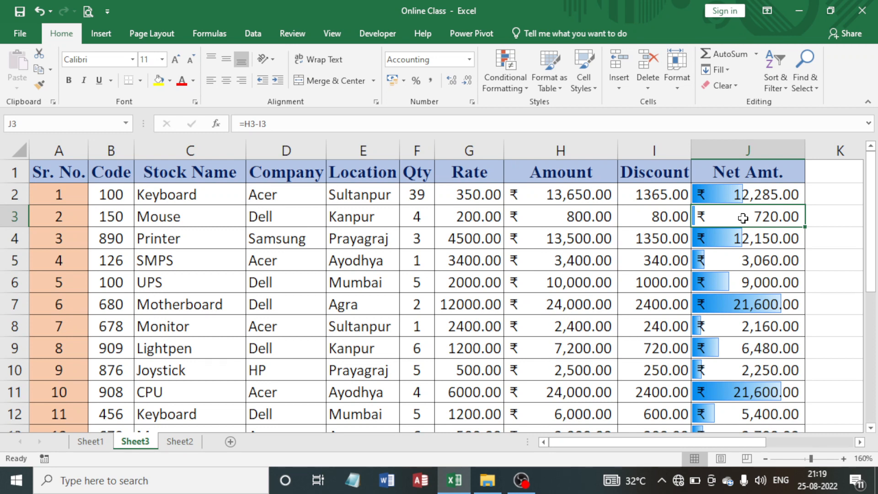
click(521, 68)
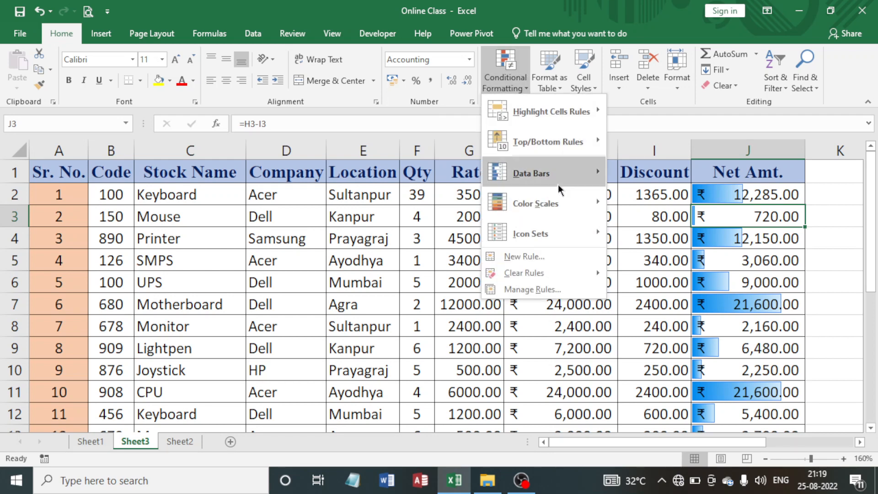
mouse_move(558, 182)
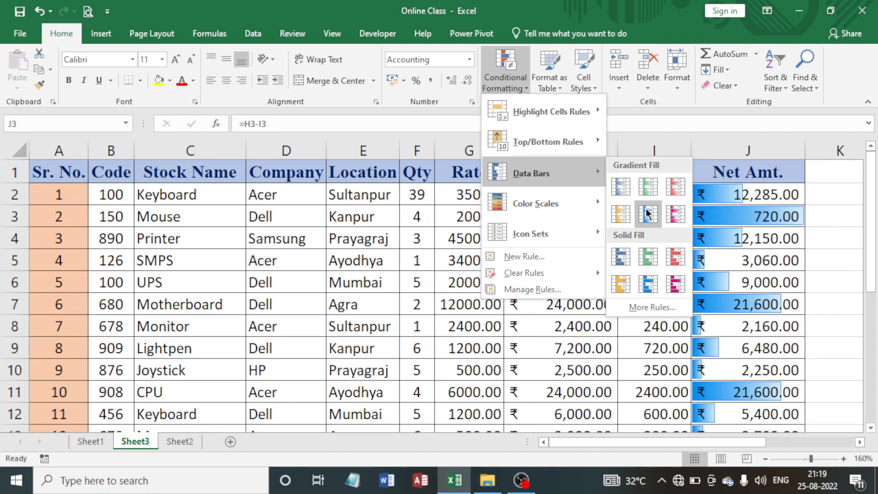
click(639, 352)
click(647, 287)
- Clear the conditional formatting rules from the Net Amt. values in J2:J21 only
drag(729, 191, 763, 492)
drag(804, 403, 778, 387)
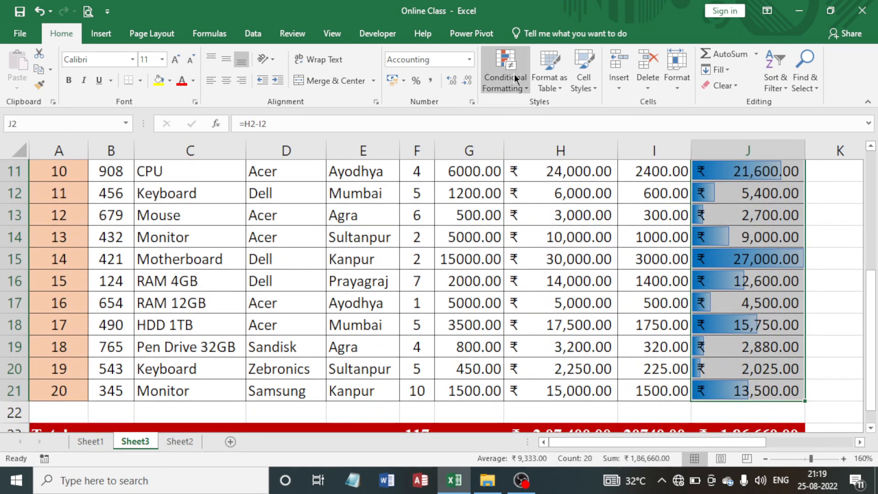
click(500, 70)
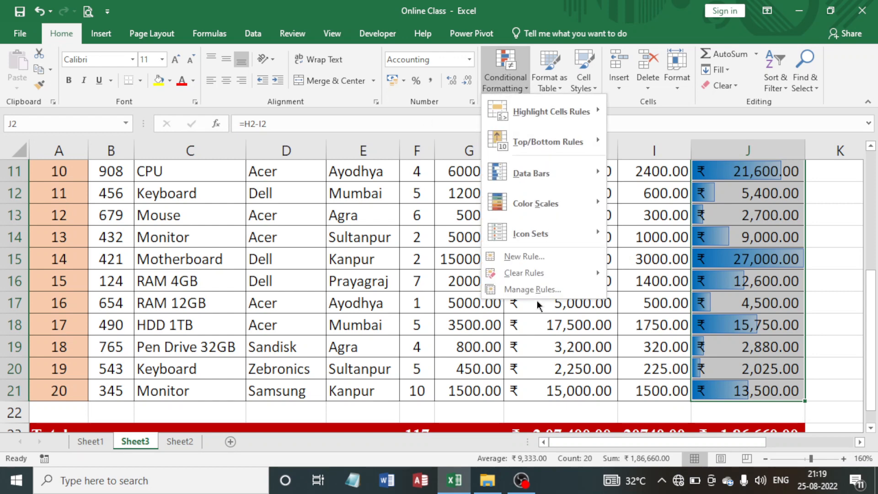
mouse_move(551, 274)
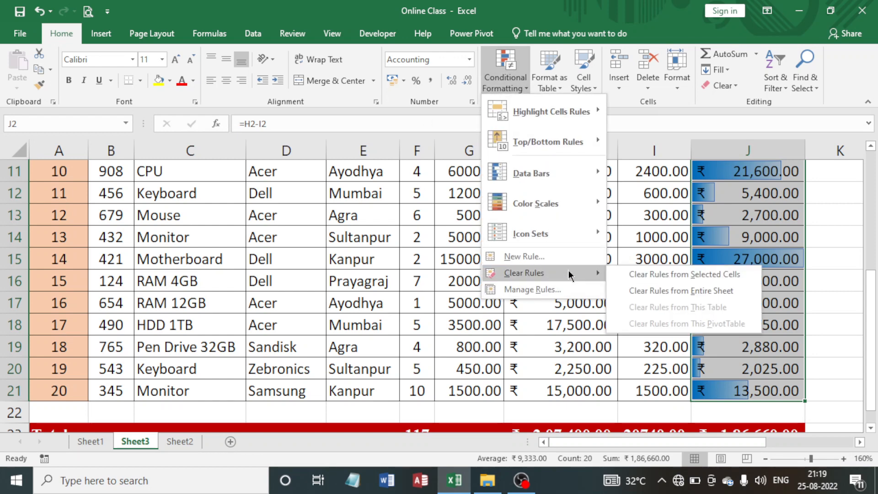
click(677, 275)
scroll(716, 236, up, 3)
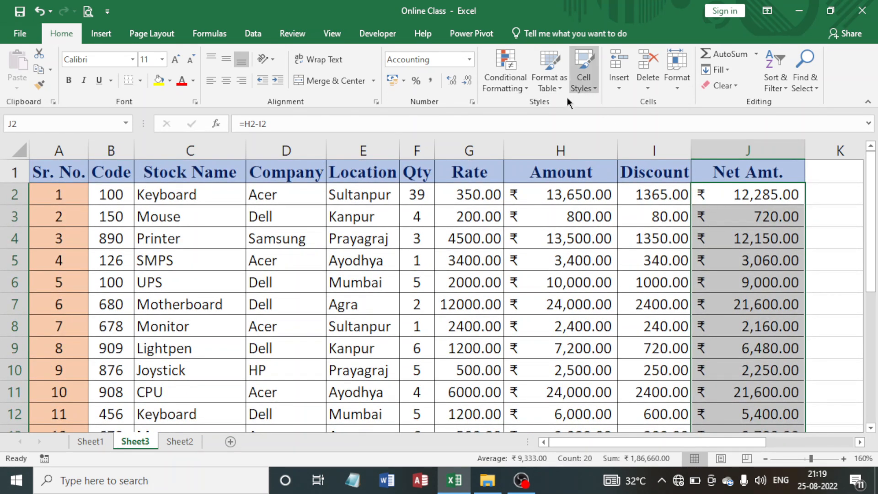
- Start a custom data bar rule for the Net Amt. values, formatting all cells based on their values with the Data Bar style
click(511, 71)
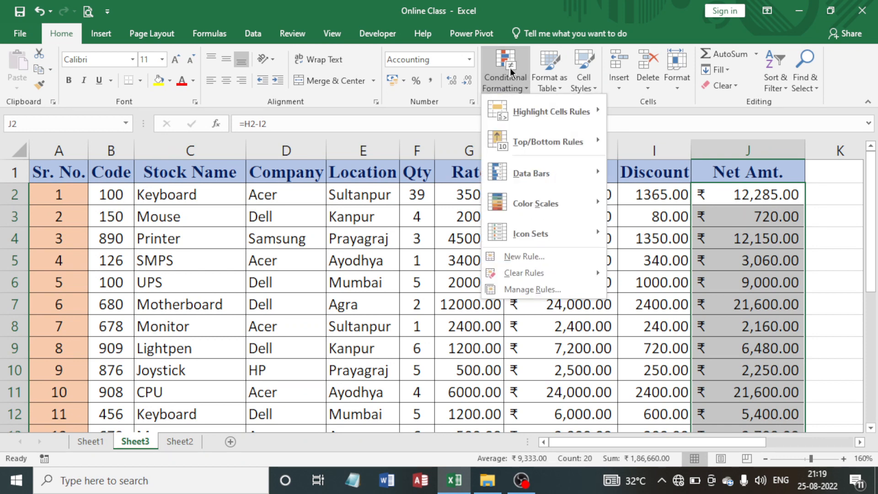
mouse_move(551, 175)
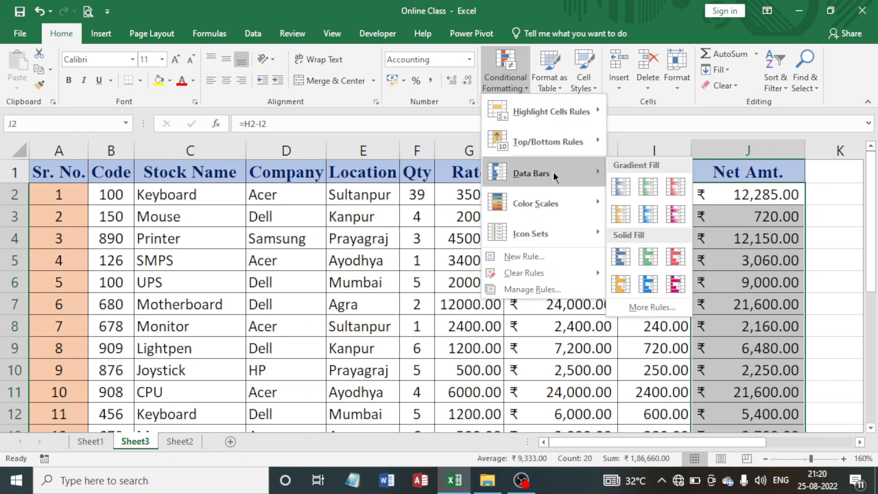
click(643, 308)
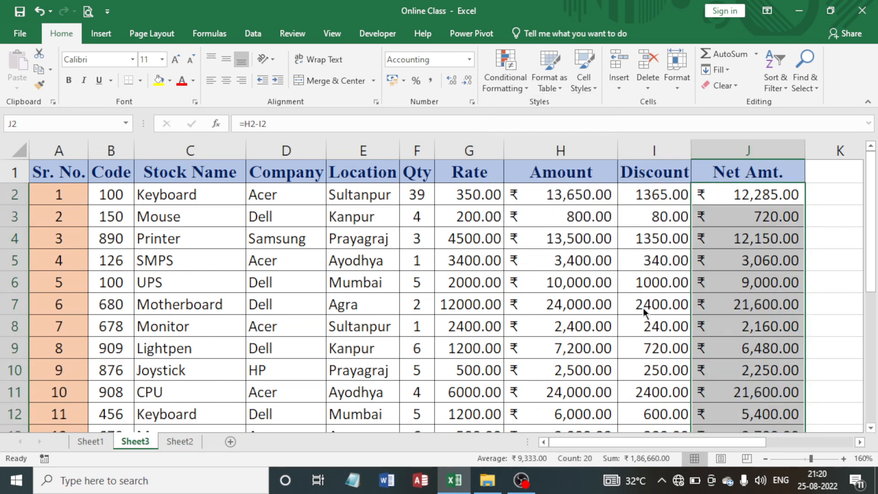
drag(470, 129, 519, 78)
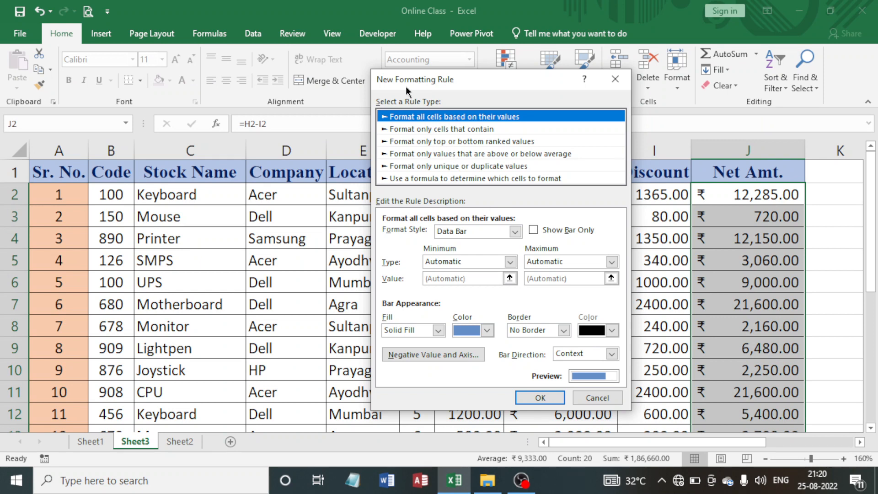
drag(487, 79, 487, 125)
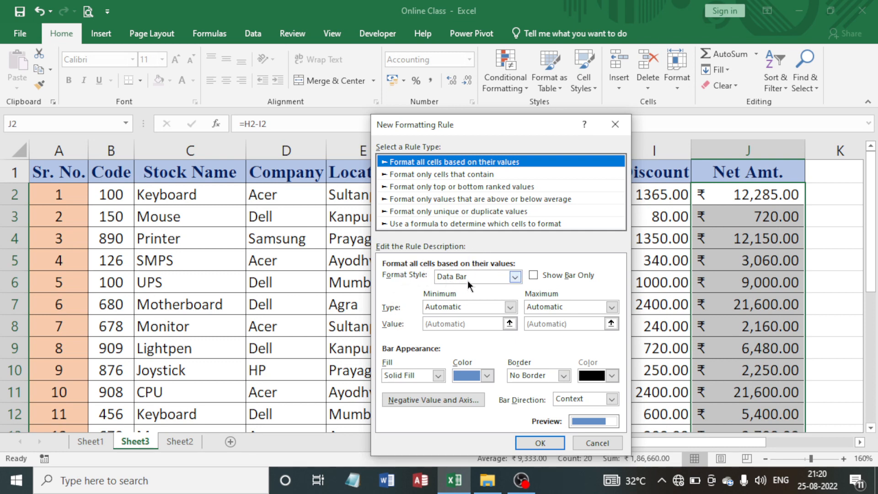
click(515, 277)
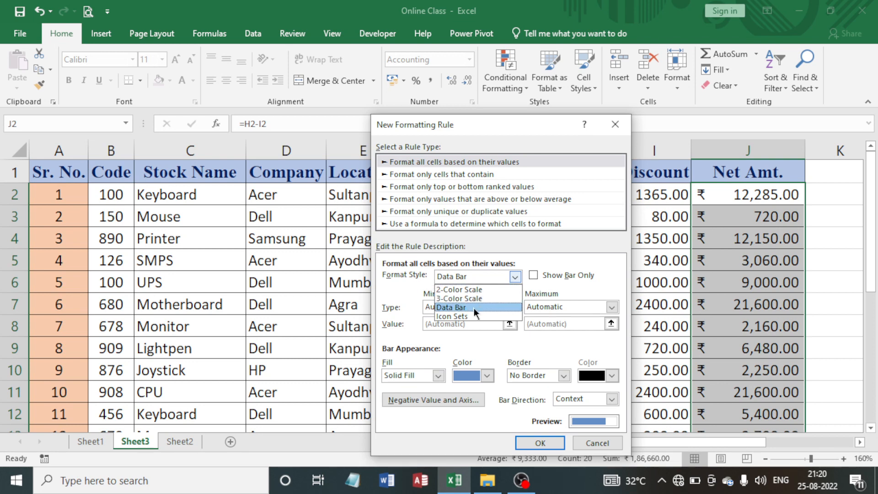
click(452, 308)
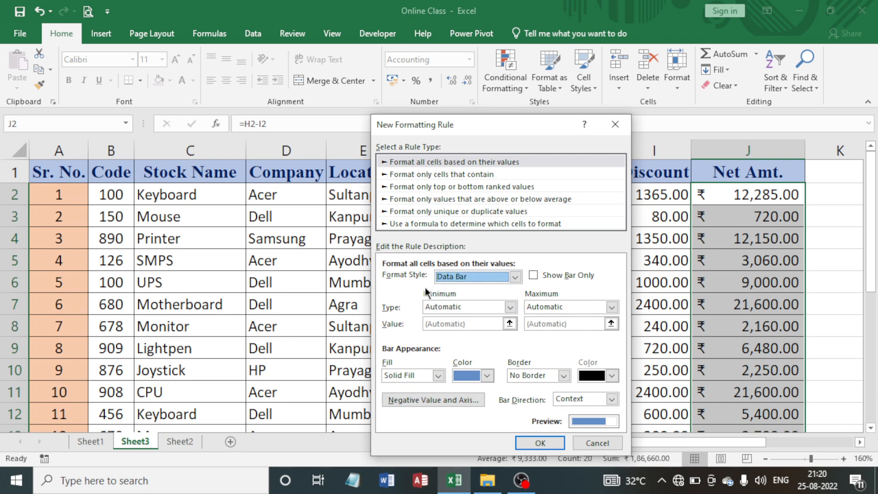
drag(498, 124, 487, 101)
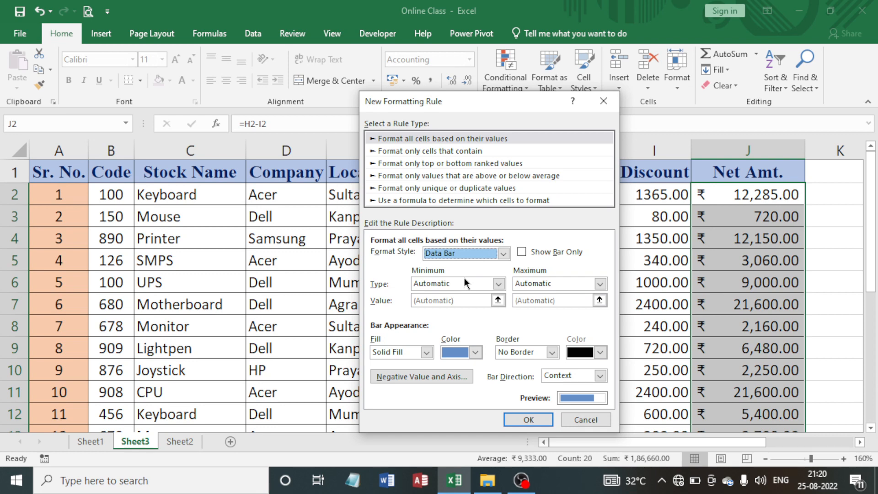
- Set the data bar rule's minimum to type Number with a value of 2000
click(498, 284)
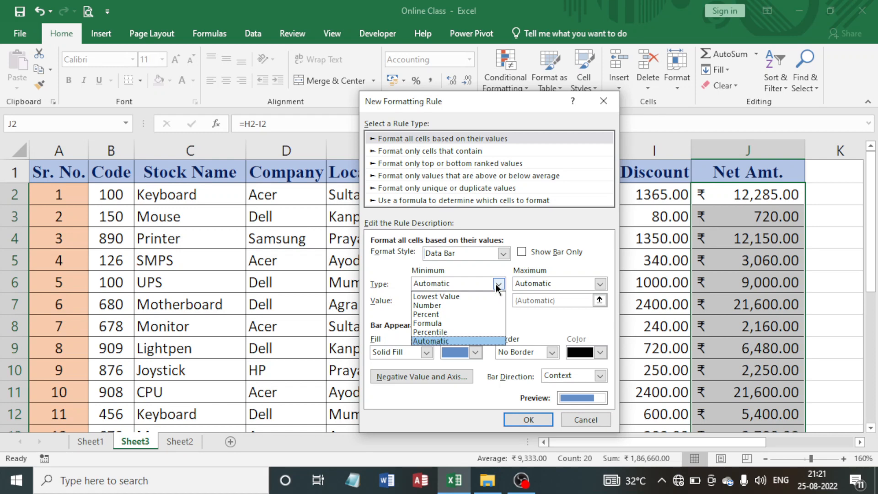
click(434, 305)
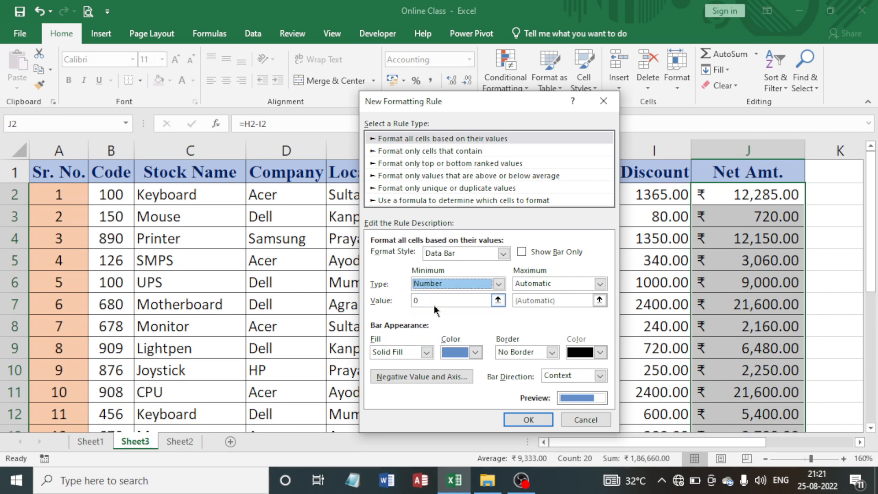
click(498, 284)
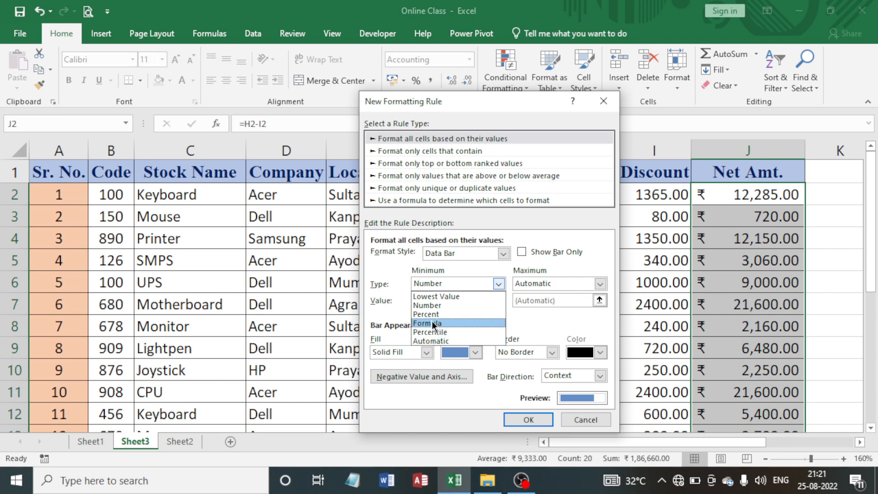
click(434, 296)
click(457, 283)
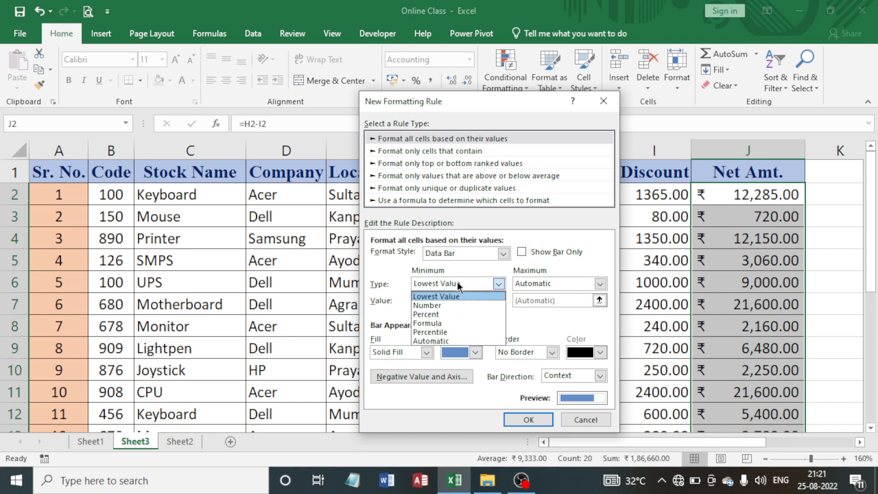
click(442, 304)
click(442, 301)
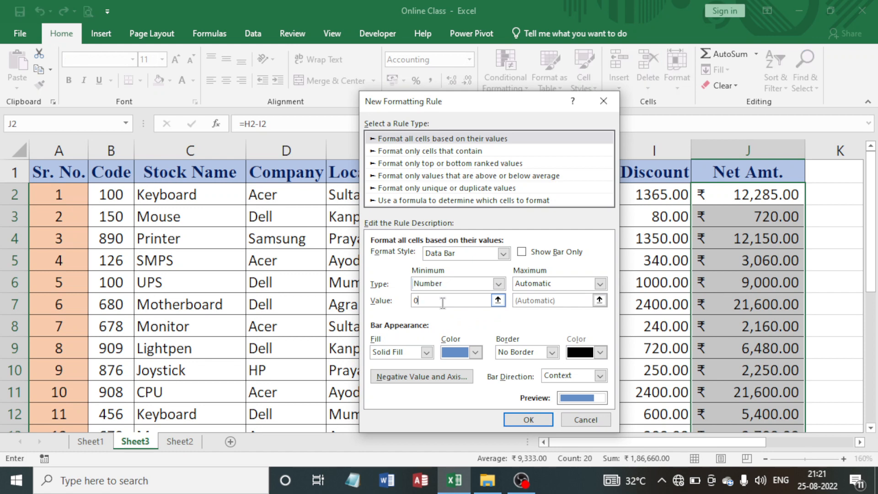
key(BackSpace)
text(2000)
- Set the data bar rule's maximum to type Number with a value of 50000
click(600, 284)
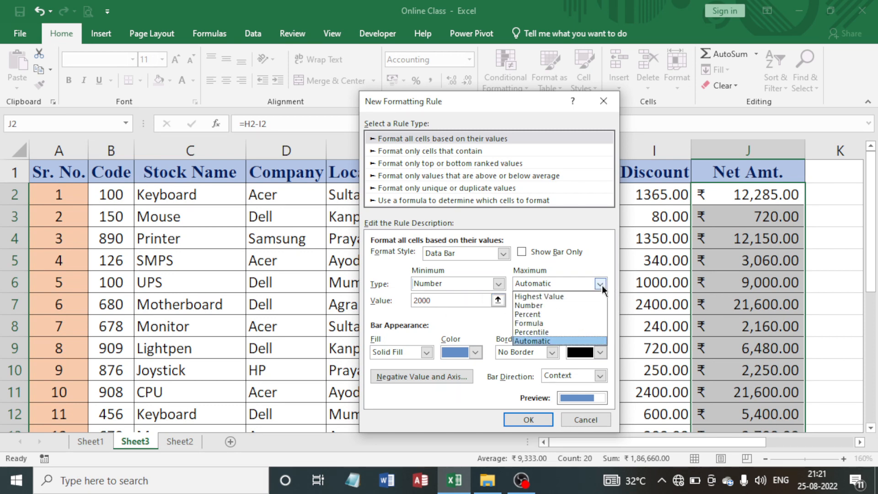
click(536, 307)
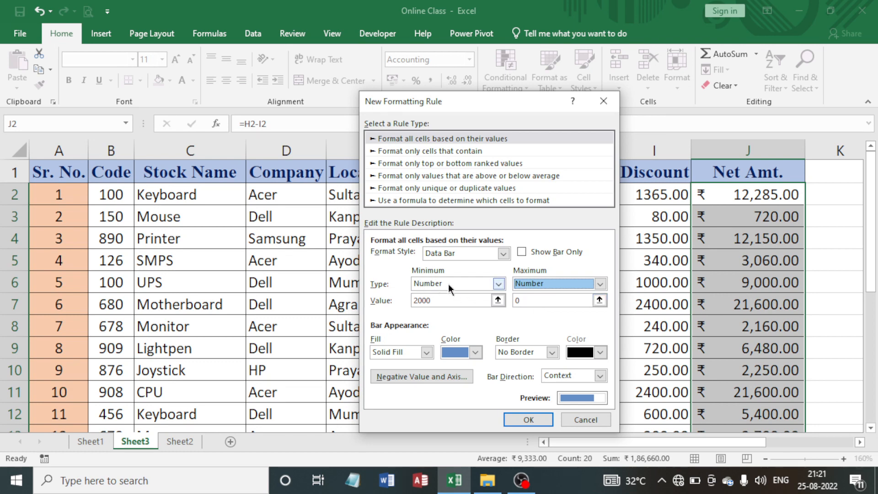
click(529, 300)
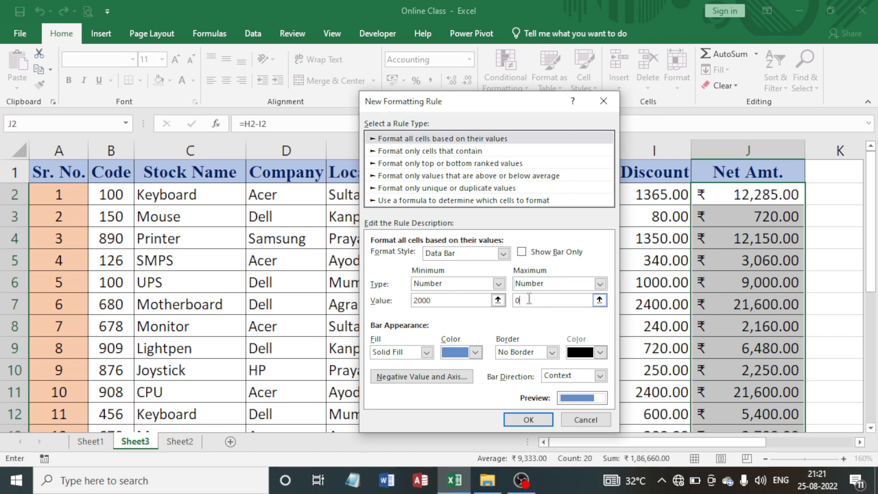
key(BackSpace)
text(50000)
- Give the data bars a gradient fill in the standard dark red color
click(426, 353)
click(398, 374)
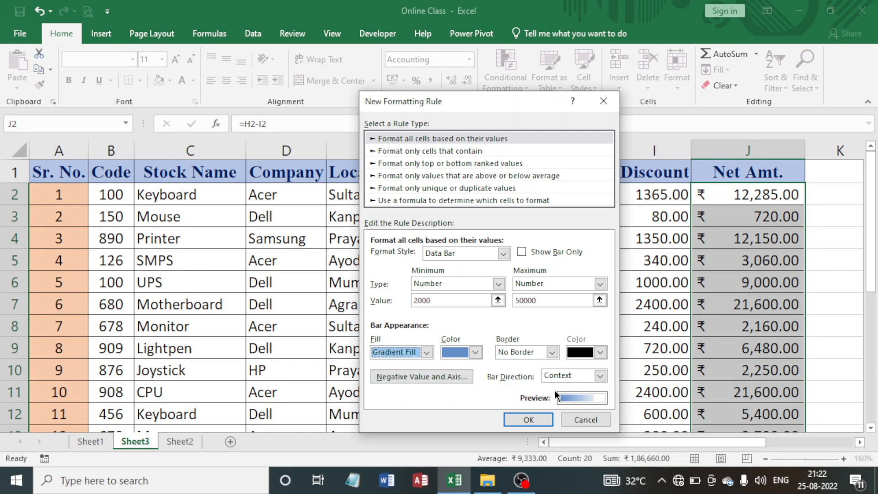
click(475, 353)
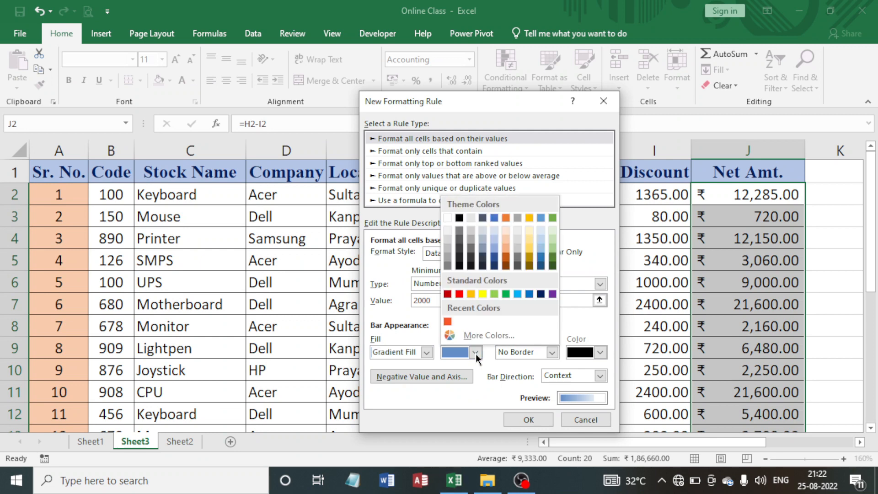
click(449, 293)
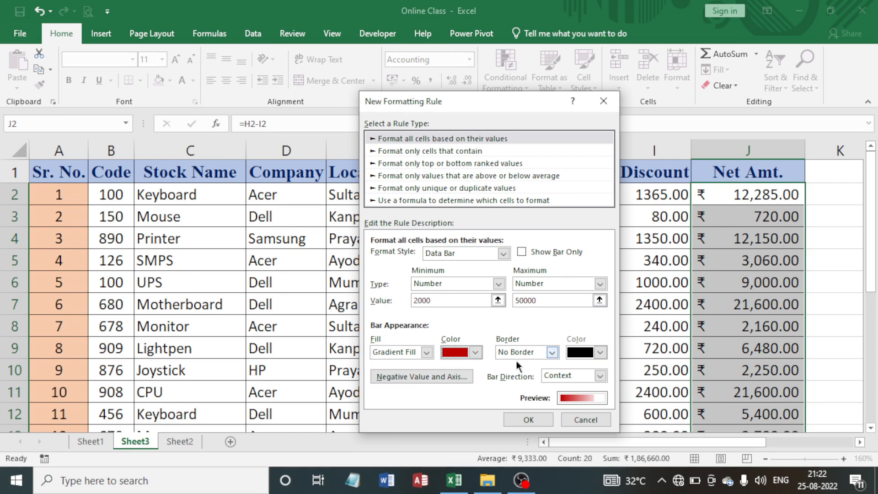
- Try a solid dark red border on the data bars and return the border setting to No Border
click(552, 352)
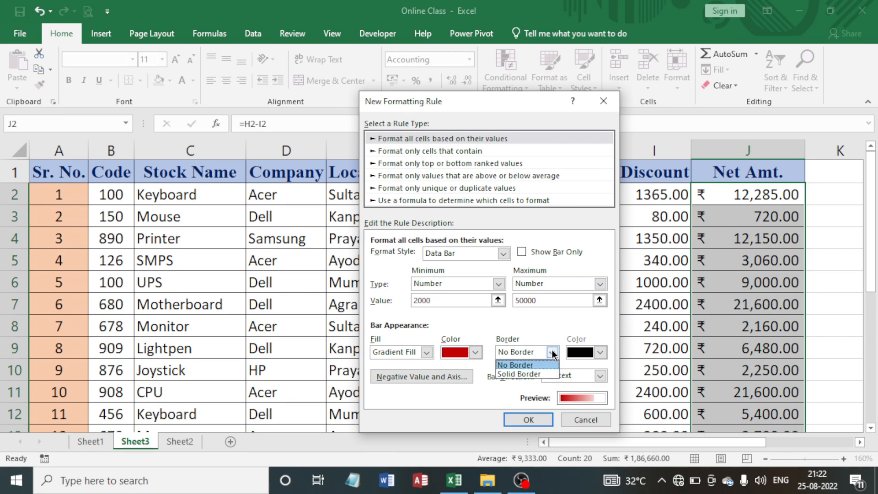
click(517, 374)
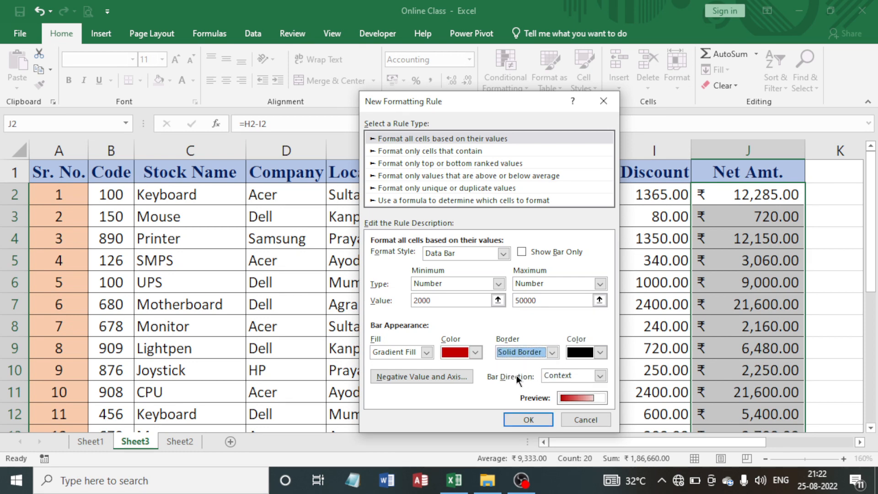
click(604, 351)
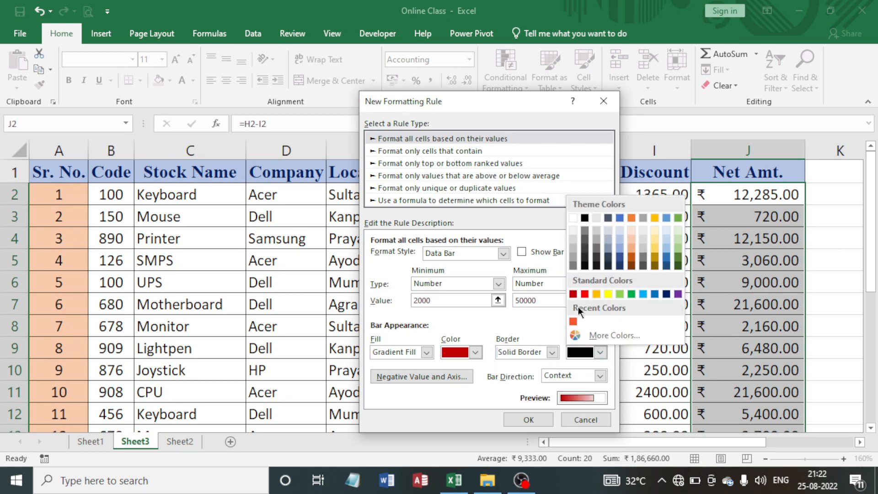
click(573, 293)
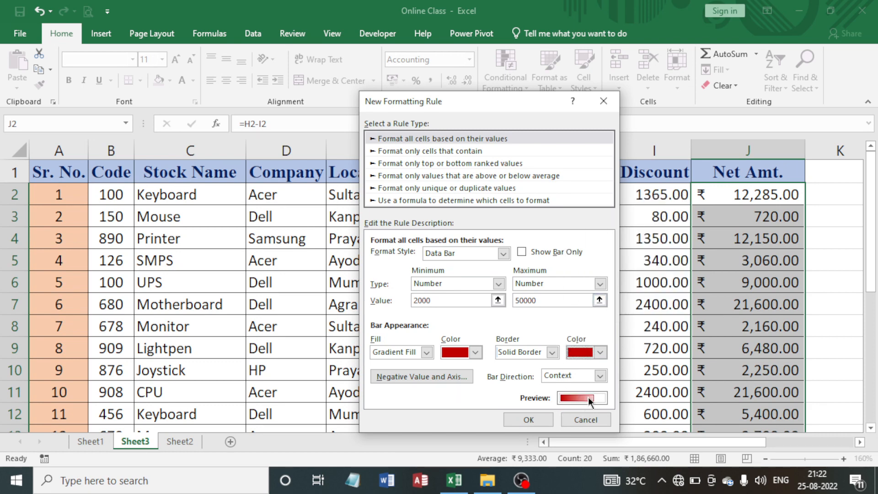
click(552, 352)
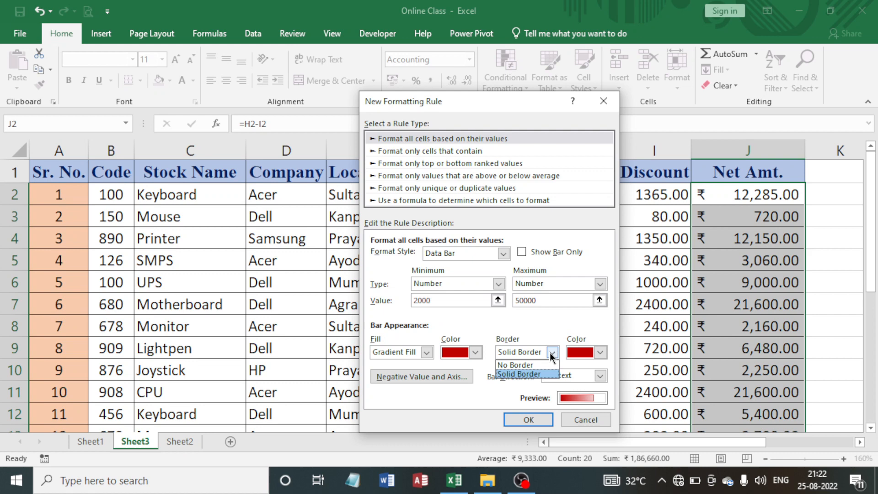
click(528, 365)
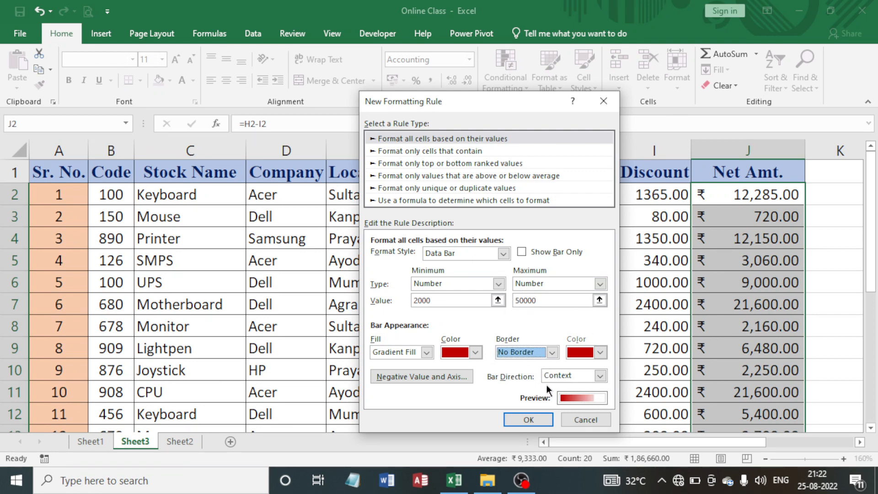
- Try the Right-to-Left bar direction and settle on Left-to-Right for the data bars
click(600, 375)
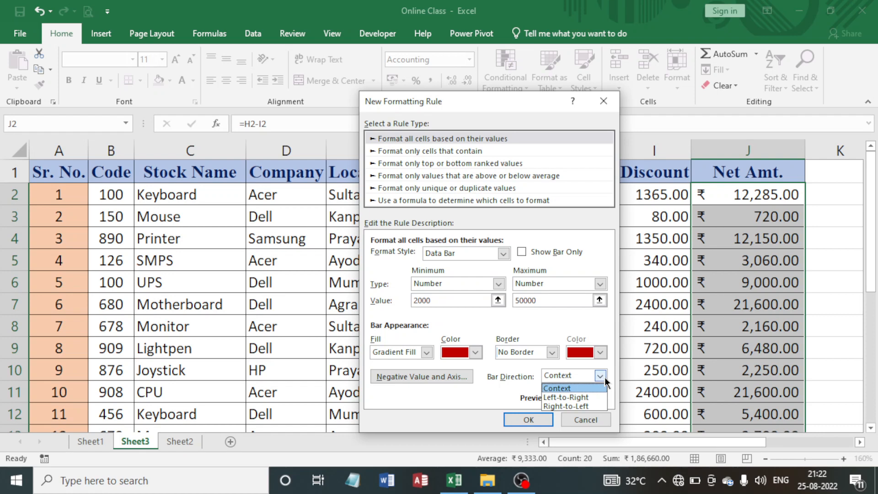
click(569, 398)
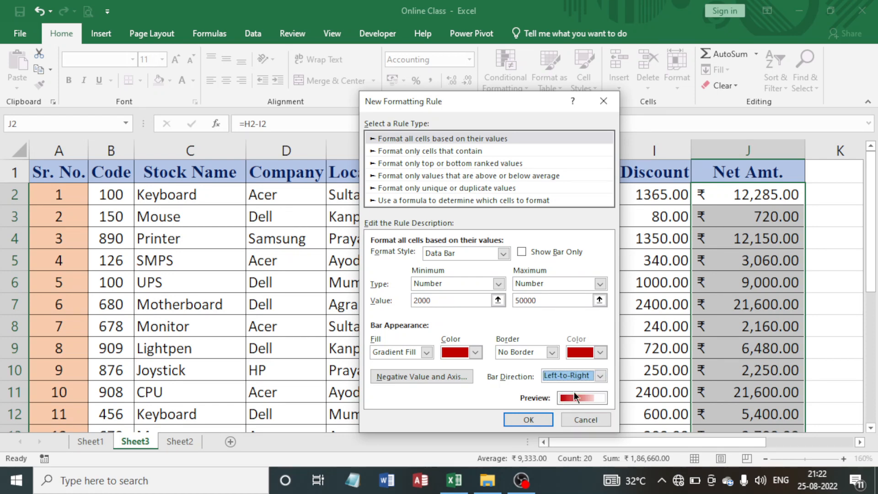
click(600, 376)
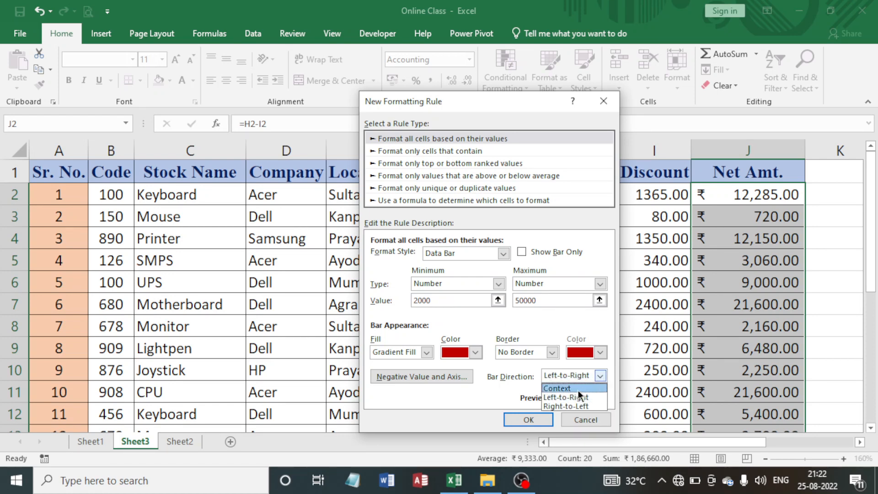
click(575, 405)
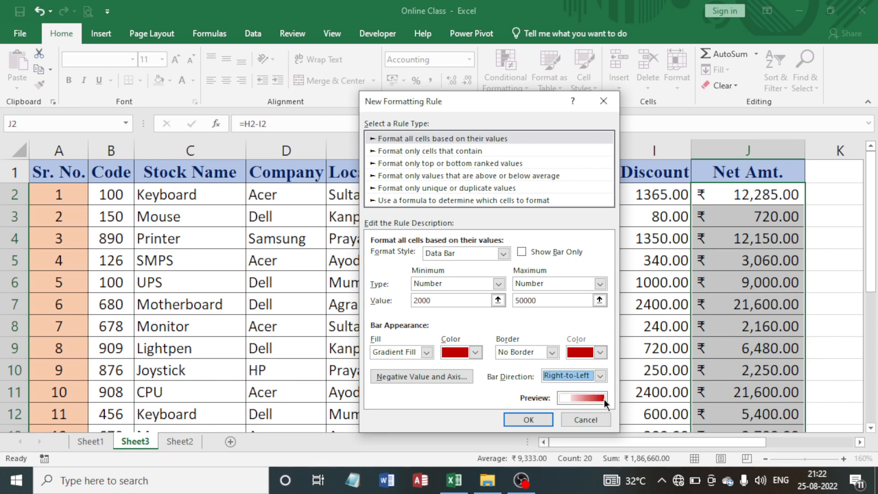
click(602, 380)
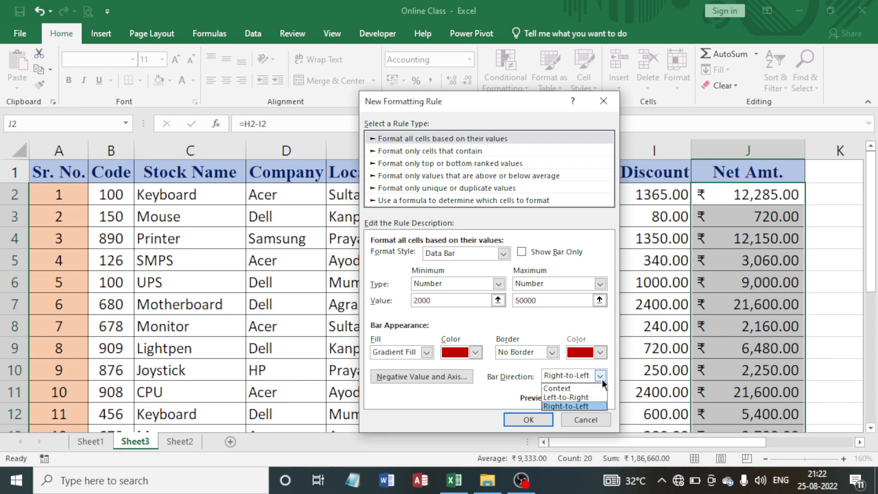
click(576, 397)
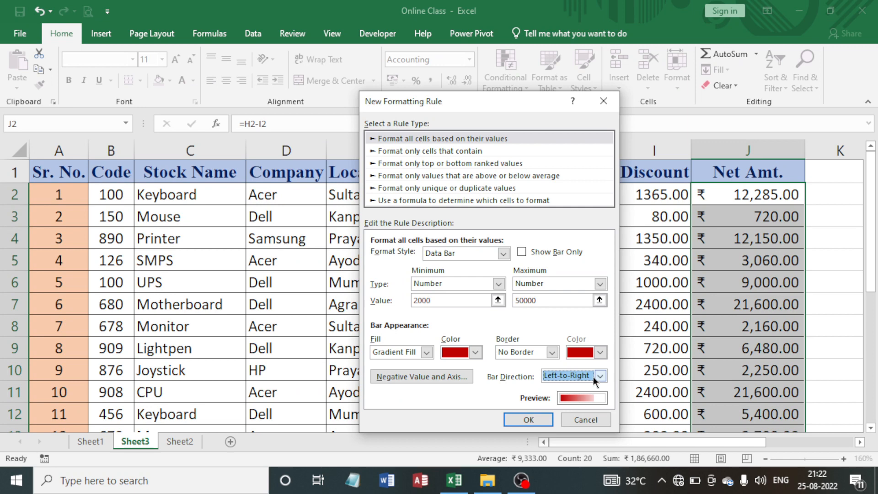
- Set the data bar direction to Context and apply the new rule to the Net Amt. column
click(600, 376)
click(568, 388)
click(529, 418)
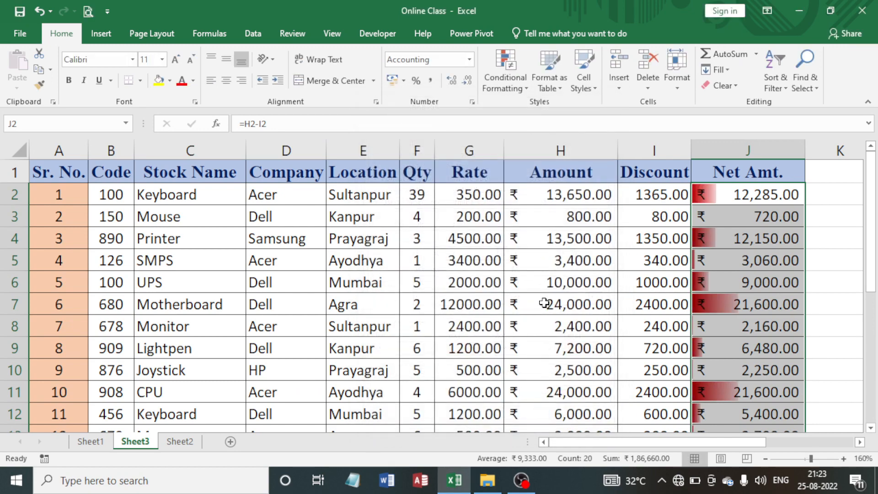
click(554, 277)
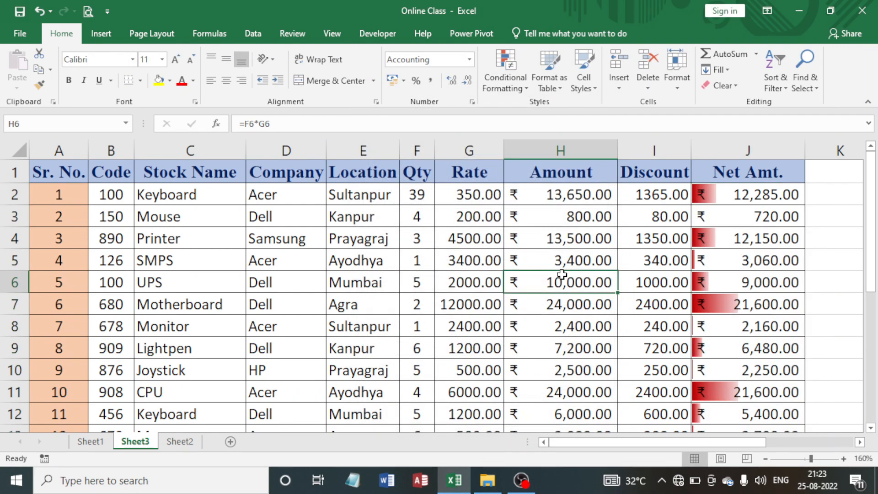
click(649, 226)
- Try quantities of 25 and 15 for the CPU in row 11 to test the data bar limits
scroll(711, 247, down, 4)
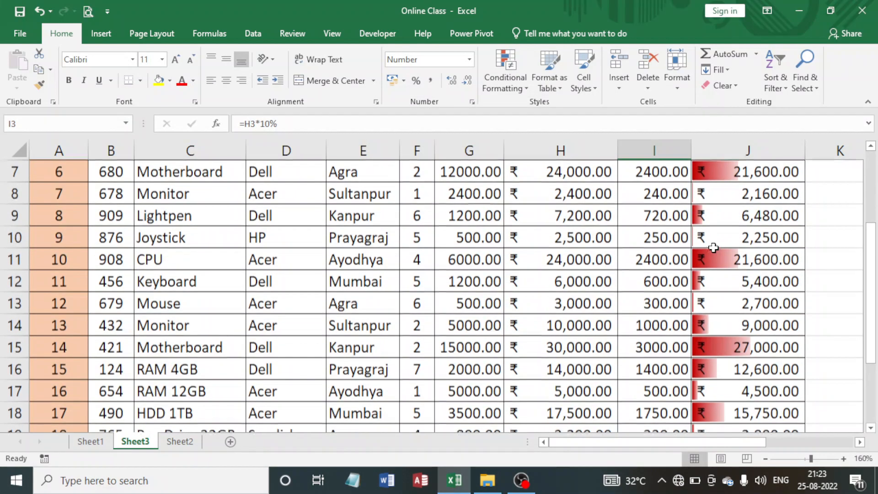
scroll(728, 349, up, 4)
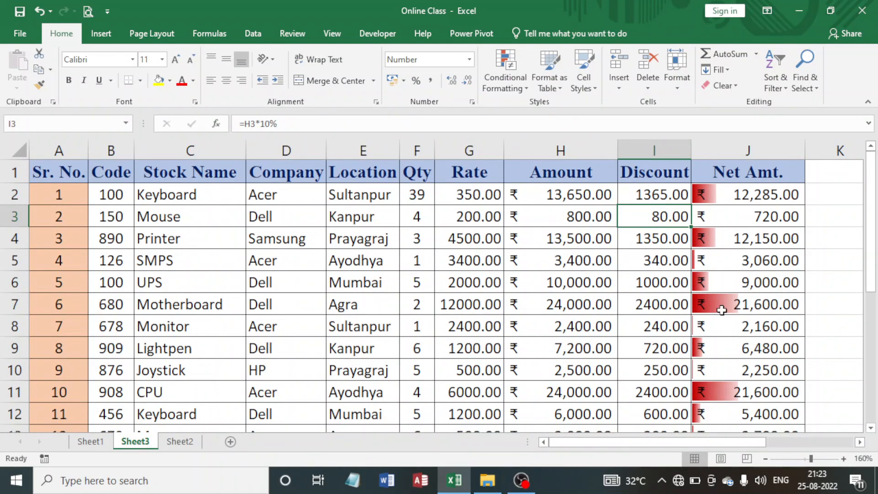
scroll(727, 297, down, 1)
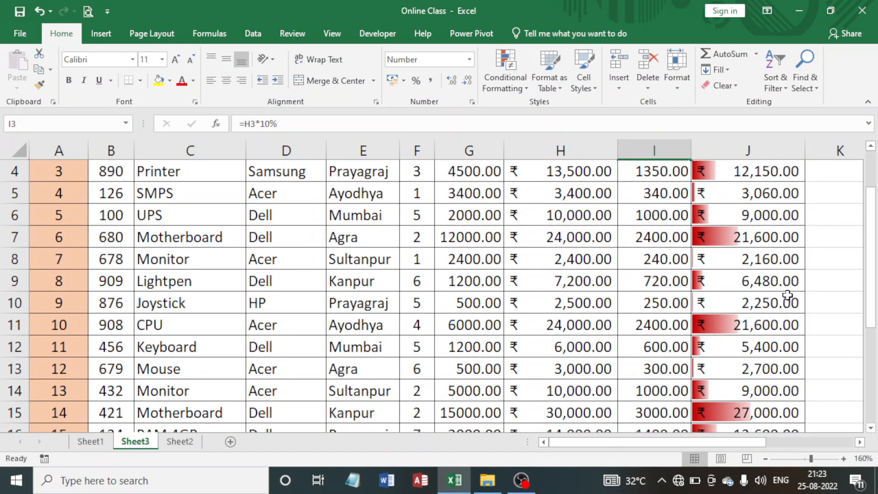
scroll(787, 295, down, 1)
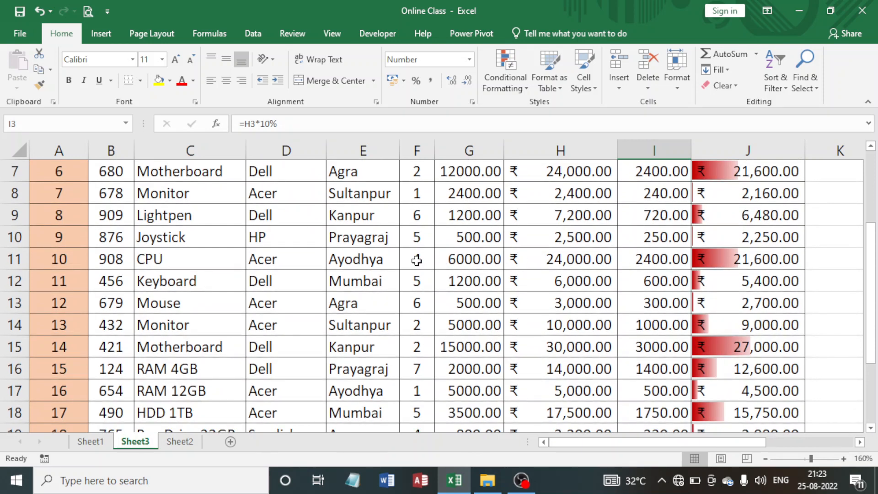
click(416, 260)
text(25)
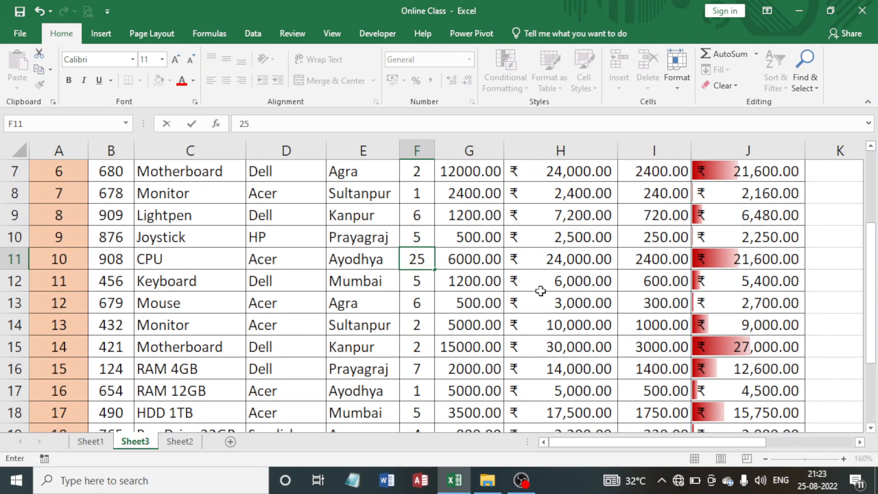
key(Return)
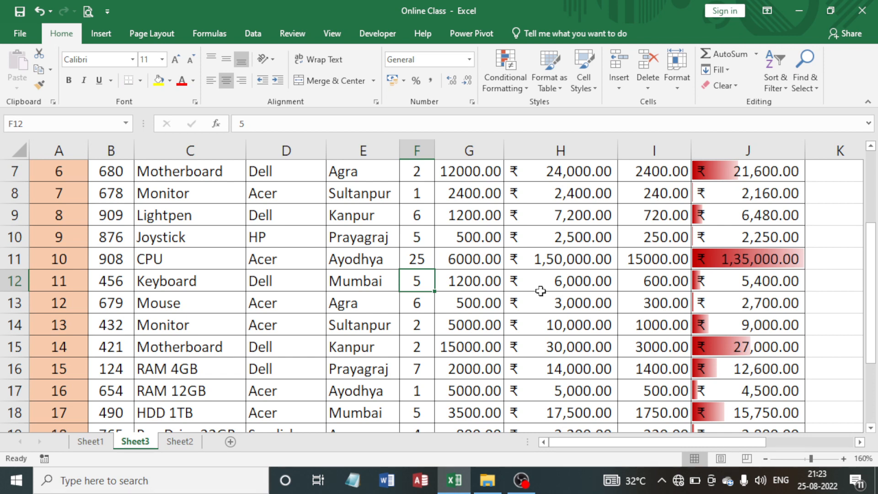
key(Up)
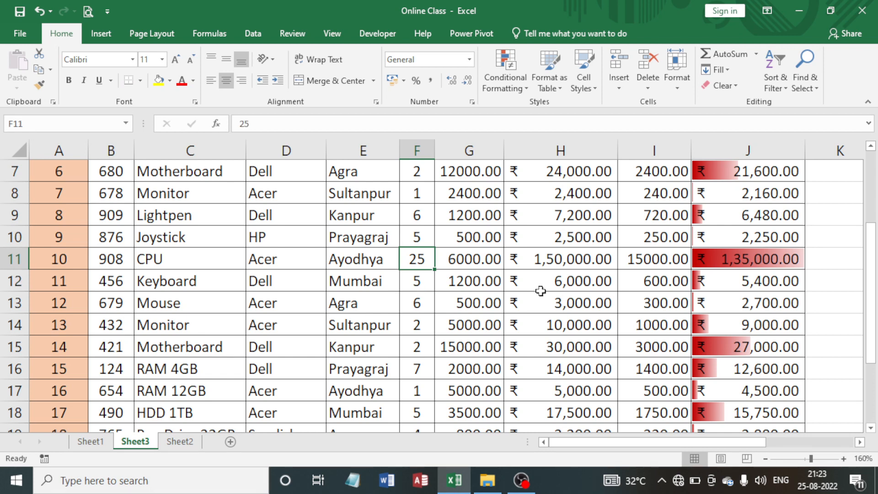
text(15)
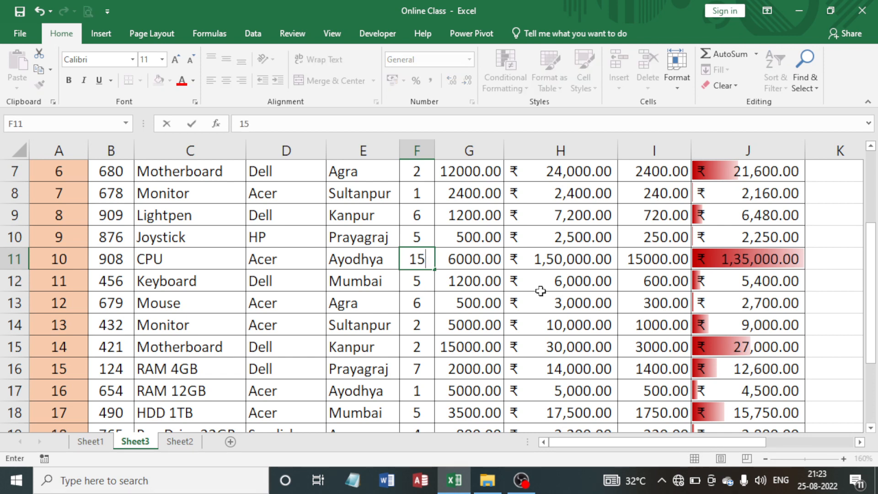
key(Return)
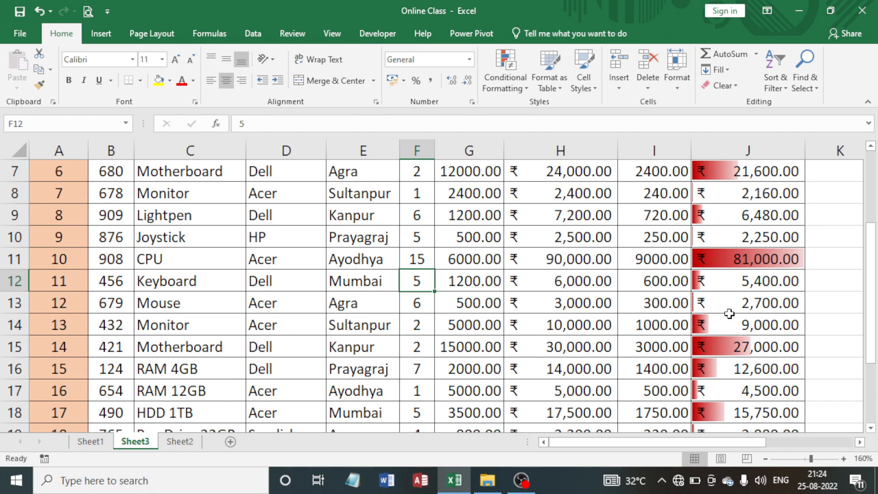
- Try quantities of 15 and 28 for the Mouse in row 13 to test its data bar
click(413, 302)
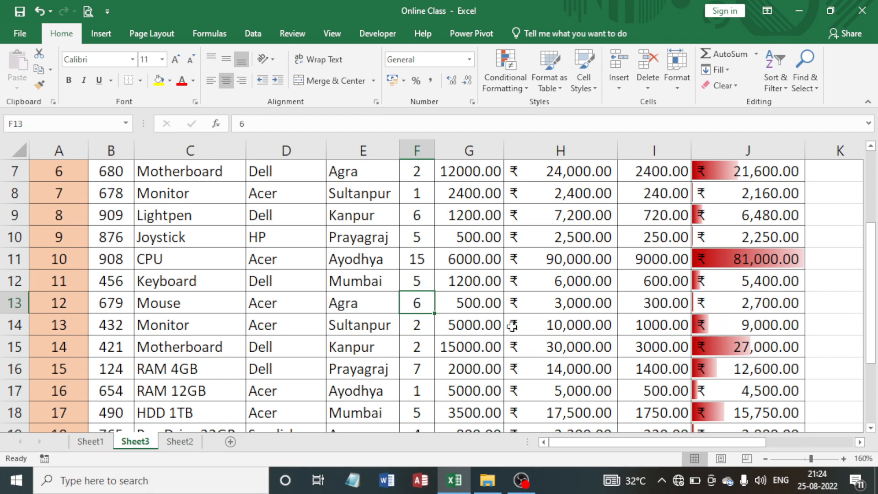
text(15)
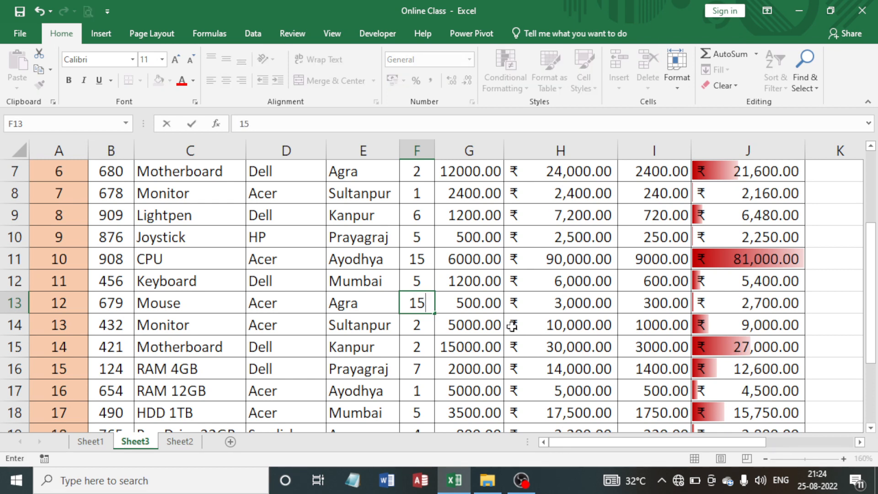
key(Return)
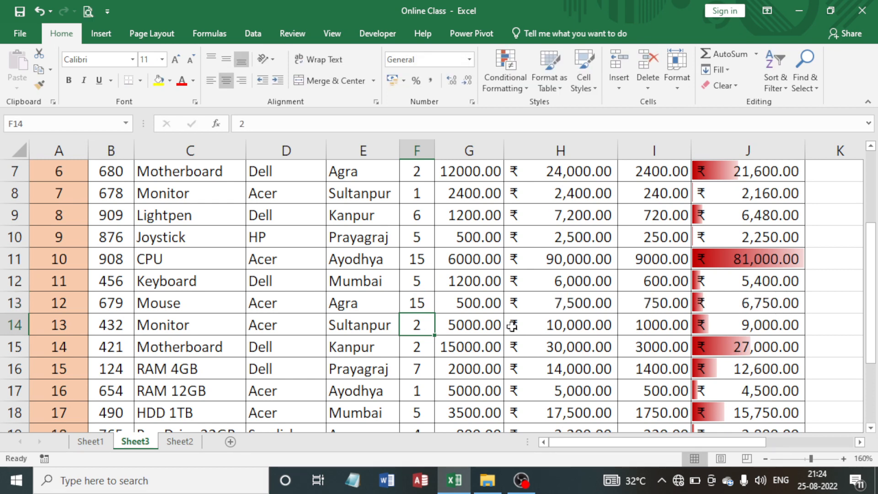
key(Down)
key(Up)
key(Up)
key(Up)
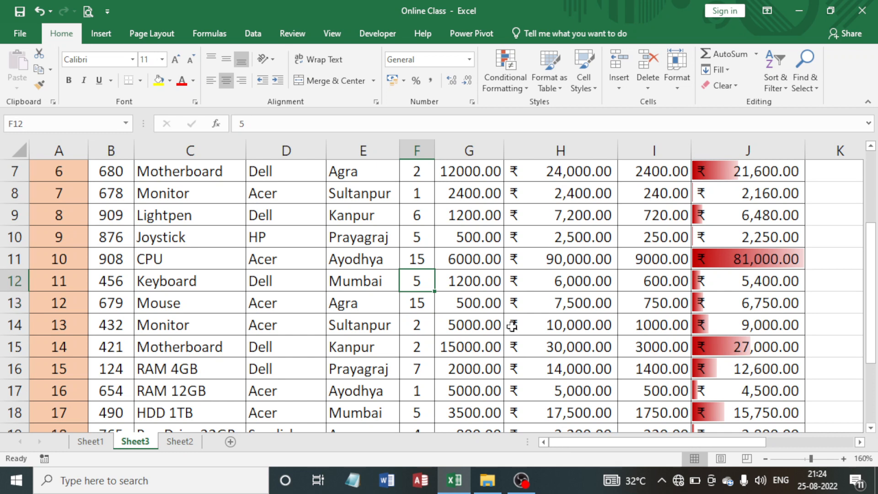
key(Down)
text(28)
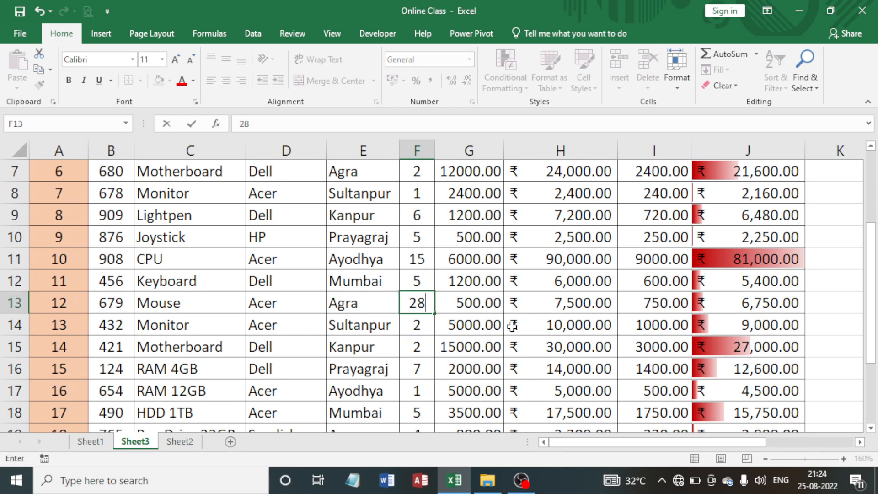
key(Return)
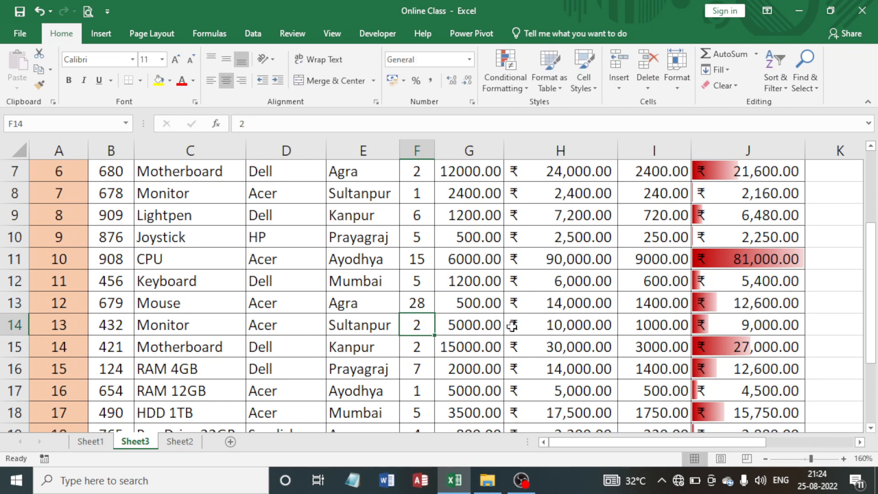
- Set the quantity of the Mouse in row 13 to 50
key(Up)
text(50)
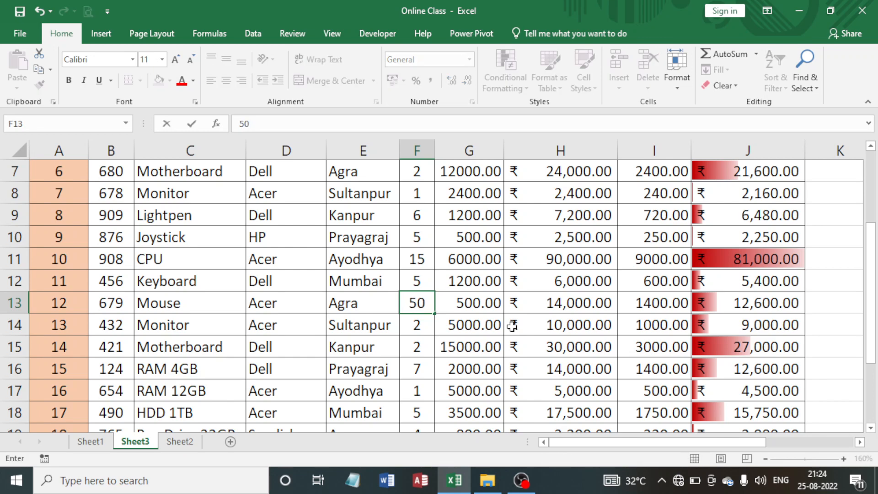
key(Return)
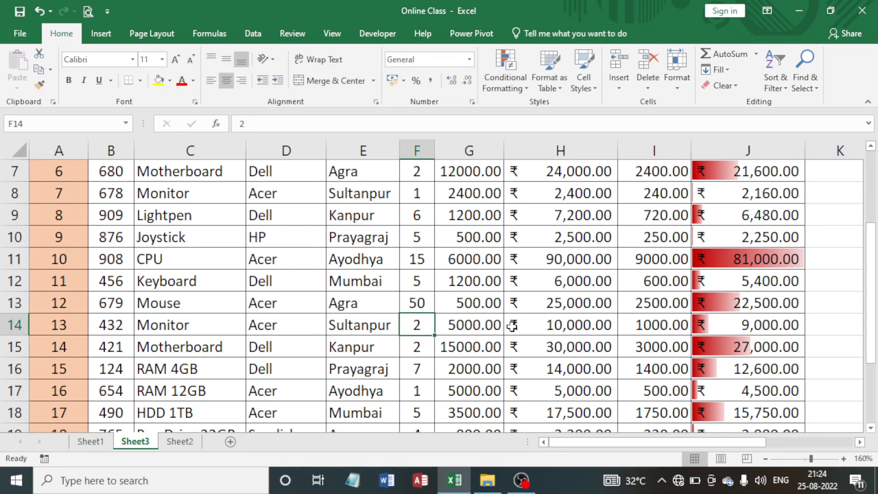
scroll(593, 361, up, 2)
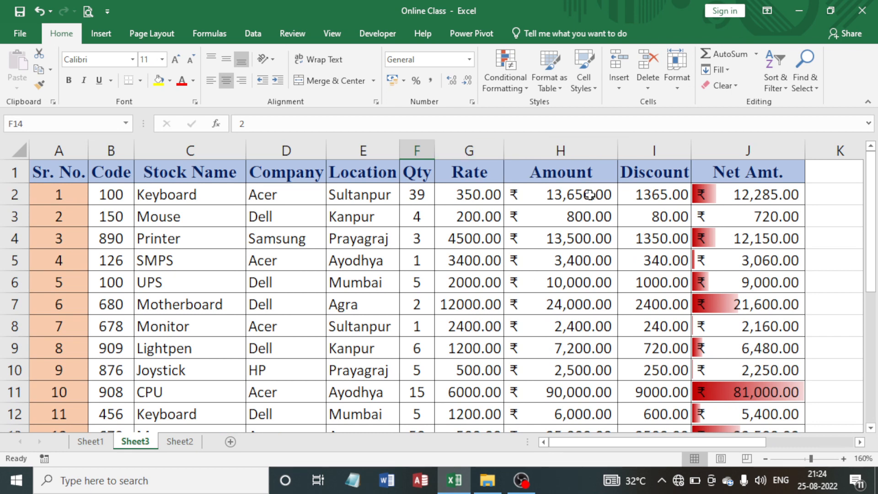
click(507, 69)
mouse_move(551, 176)
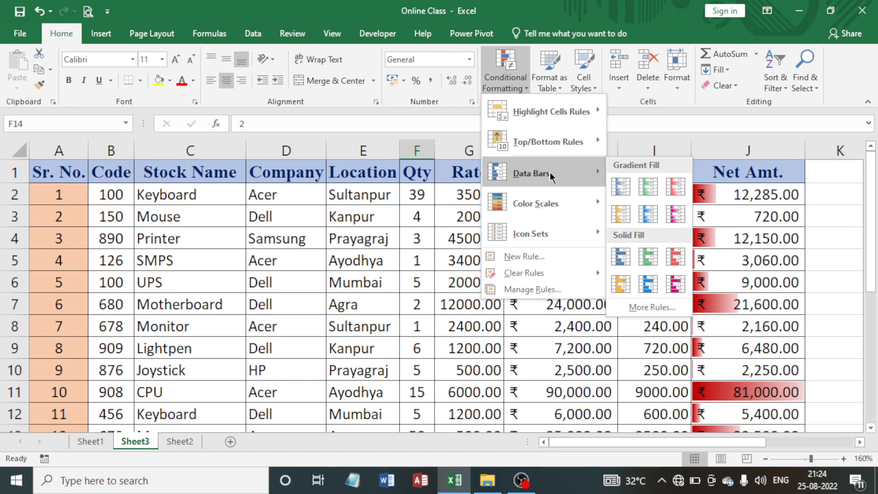
click(520, 237)
click(553, 268)
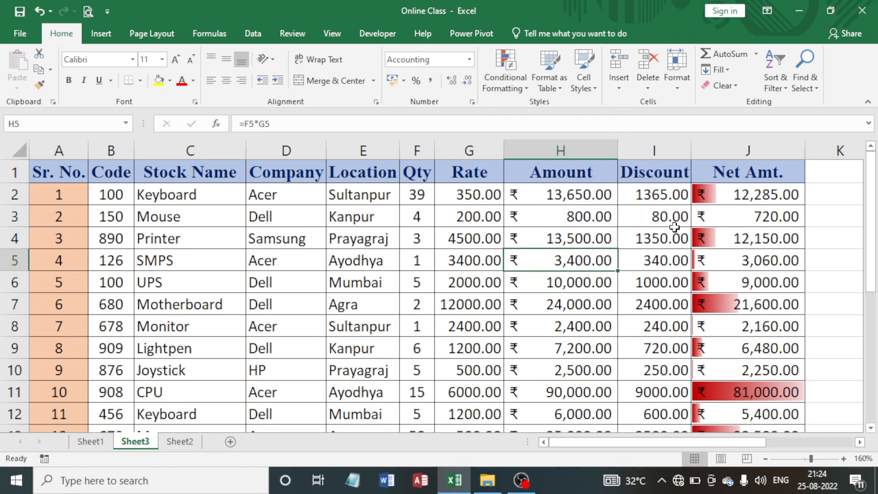
- Edit the existing data bar rule on Net Amt. cells J2:J21 to show the bars only, and apply the change
drag(738, 192, 777, 365)
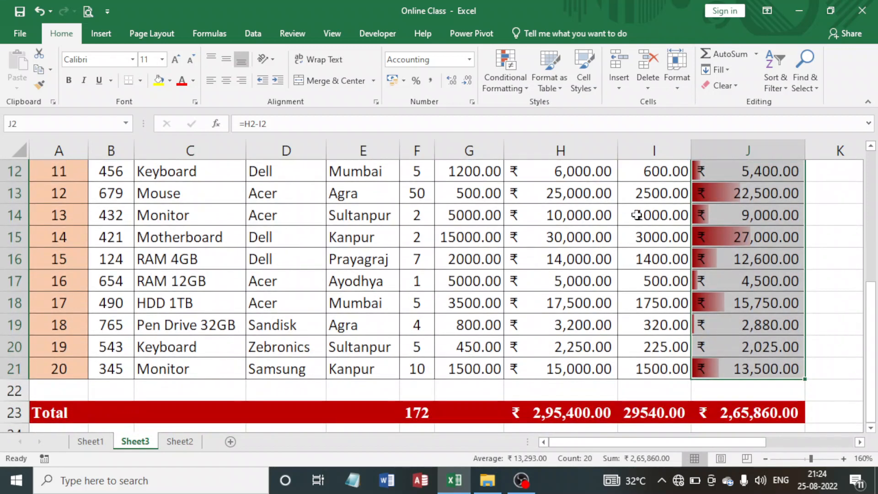
scroll(629, 228, up, 4)
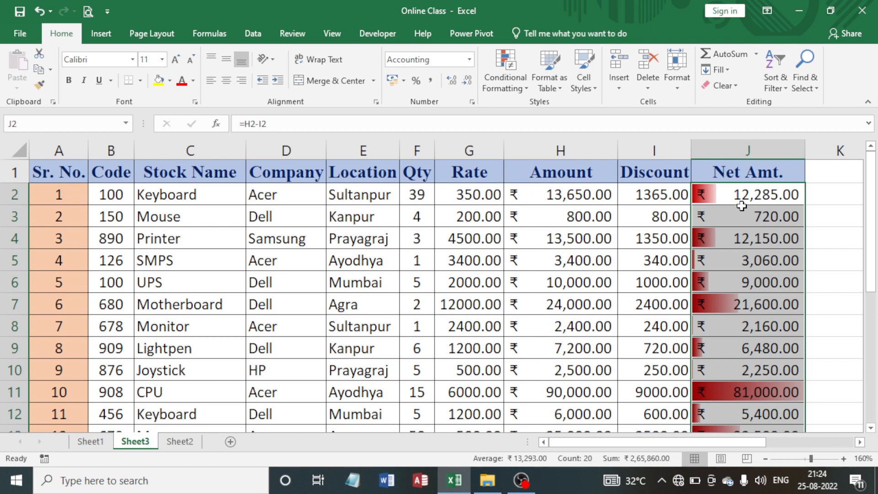
click(498, 82)
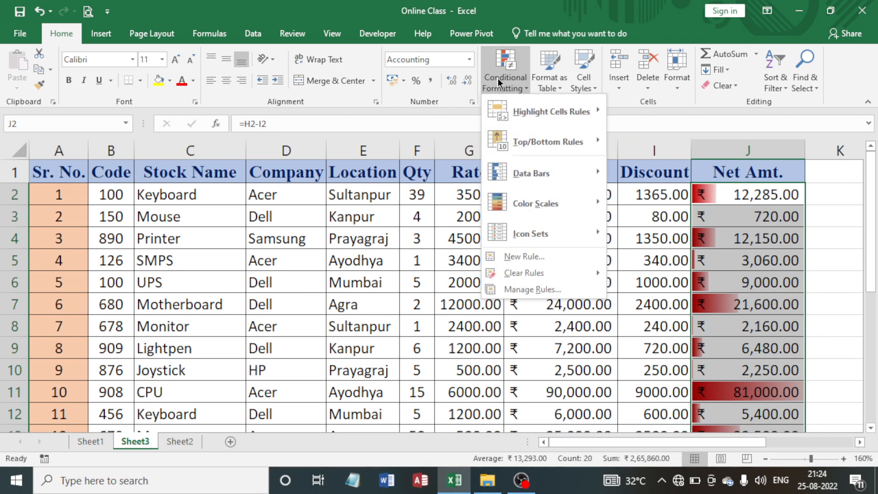
click(541, 290)
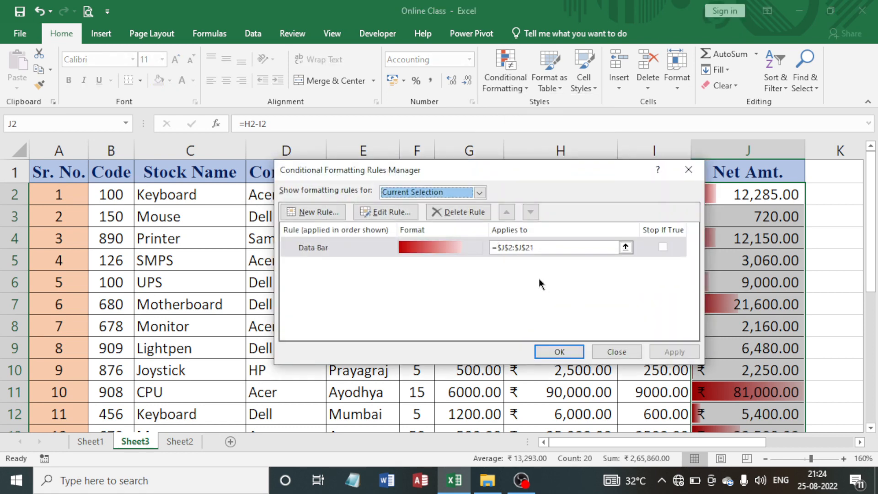
click(423, 250)
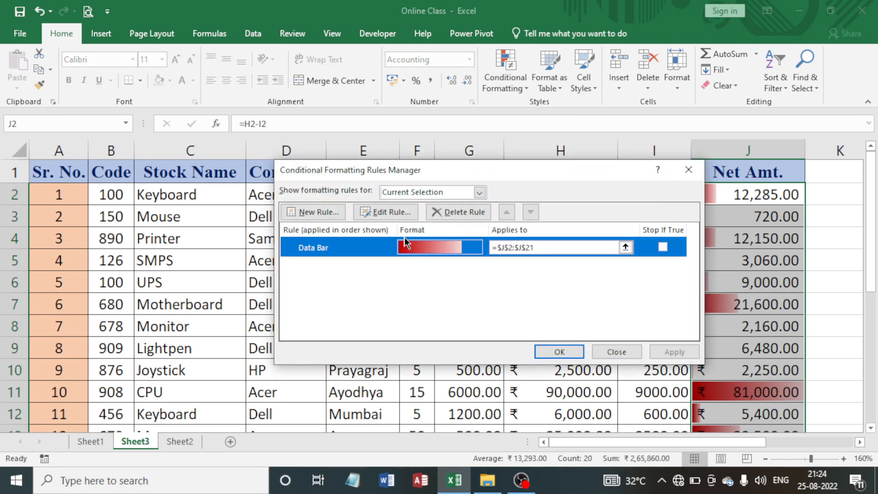
click(390, 212)
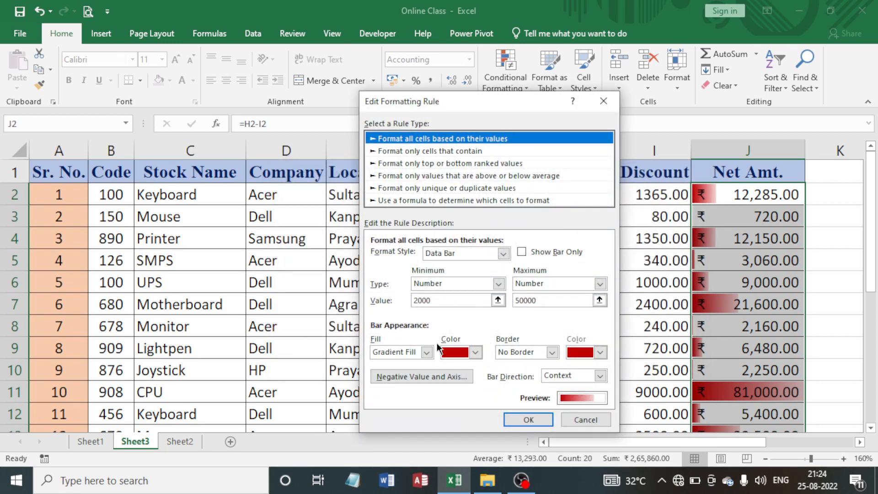
click(522, 253)
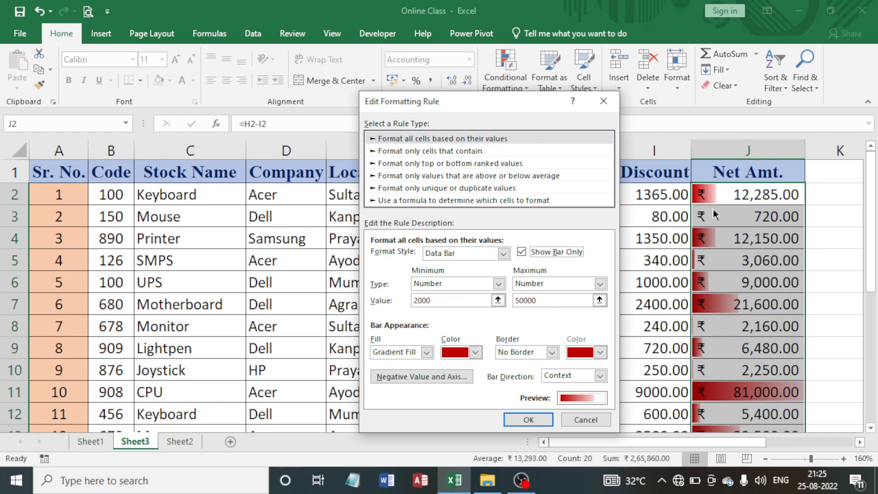
click(525, 420)
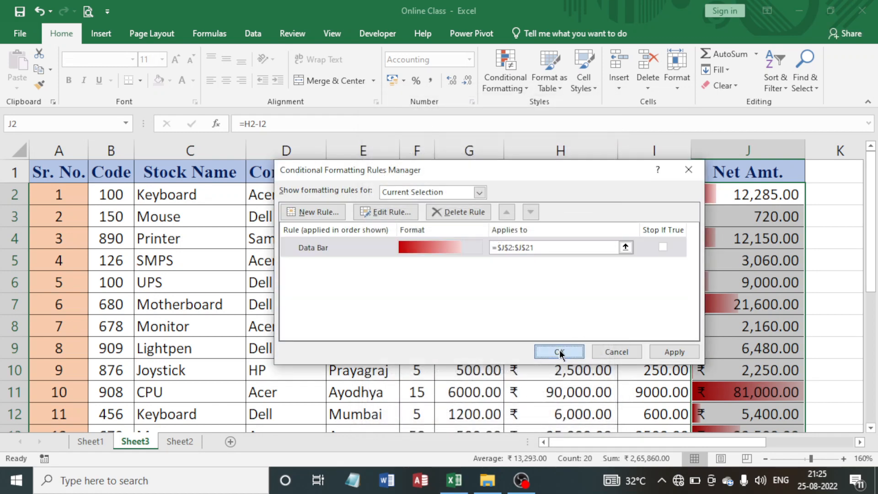
click(559, 351)
click(589, 276)
- Try a quantity of 10 for the CPU in row 11 and settle on 6
drag(747, 189, 731, 387)
click(730, 388)
click(415, 392)
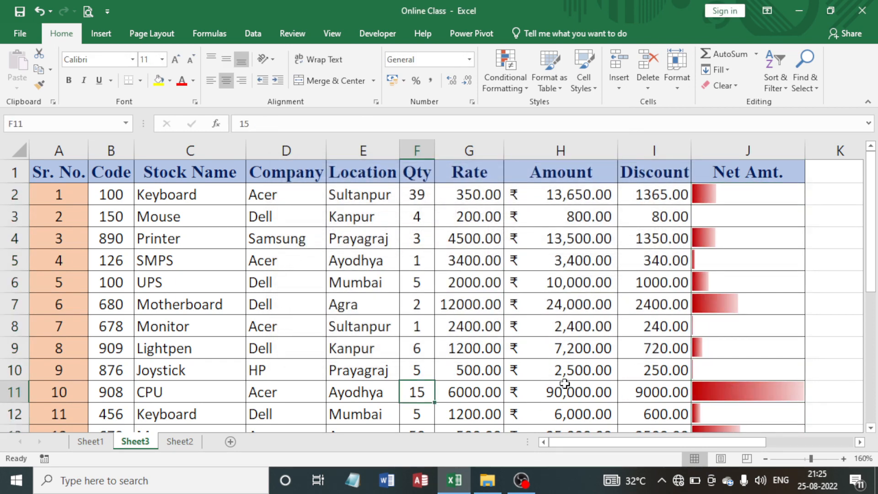
text(10)
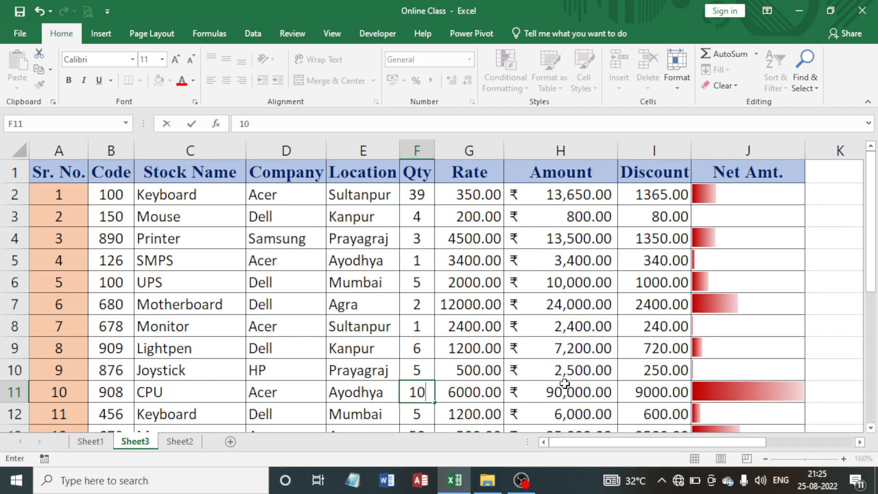
key(Return)
key(Up)
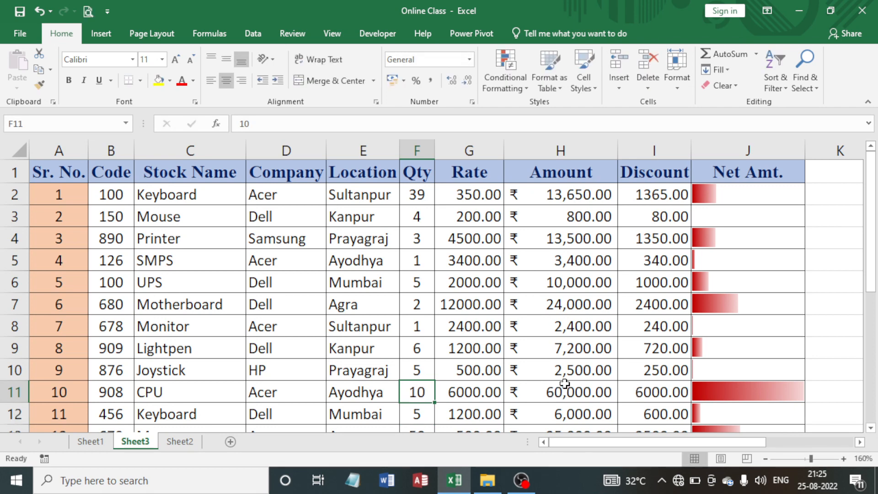
text(6)
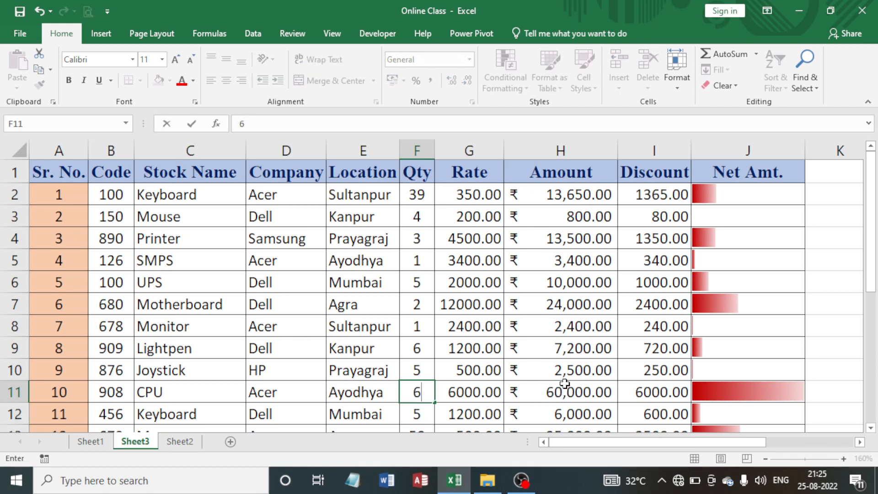
key(Return)
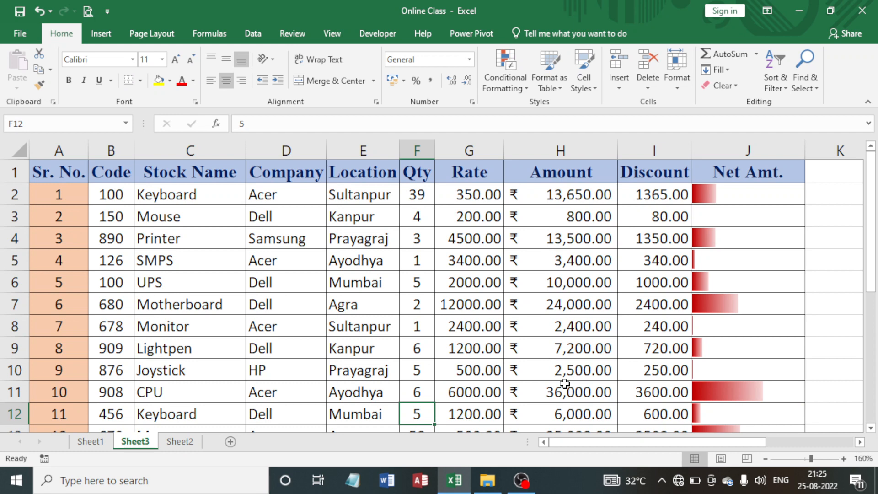
- Enter the header "Net Amt." in cell K1, beside the column with the data bars
drag(724, 193, 721, 394)
click(661, 216)
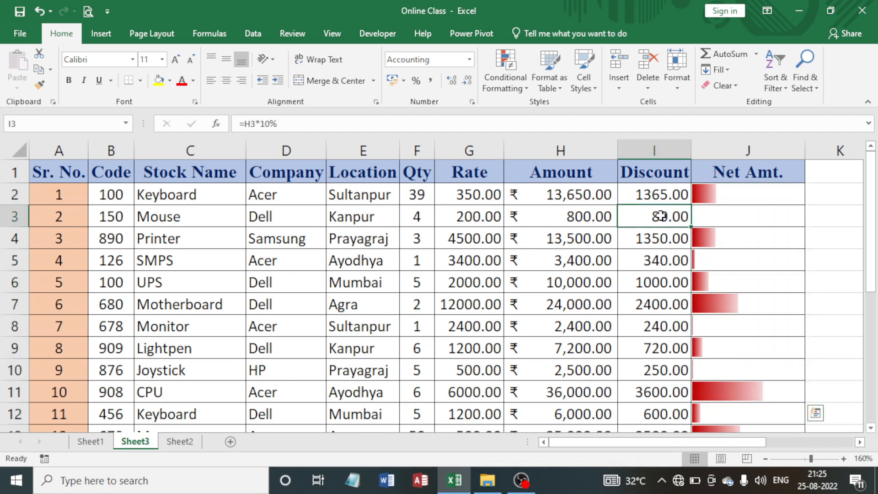
click(656, 194)
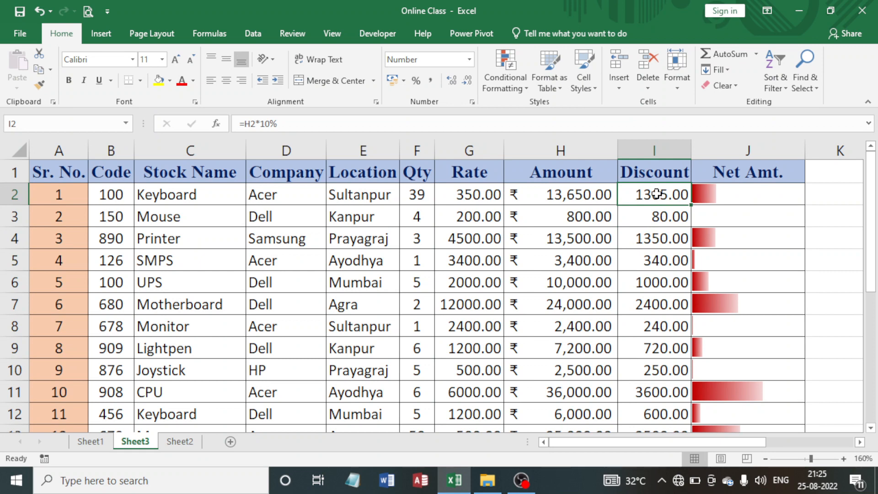
key(Right)
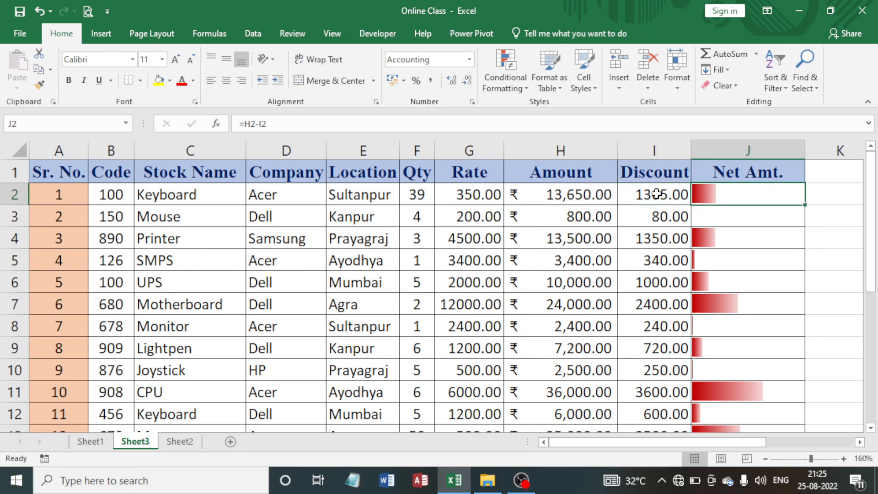
key(Right)
key(Up)
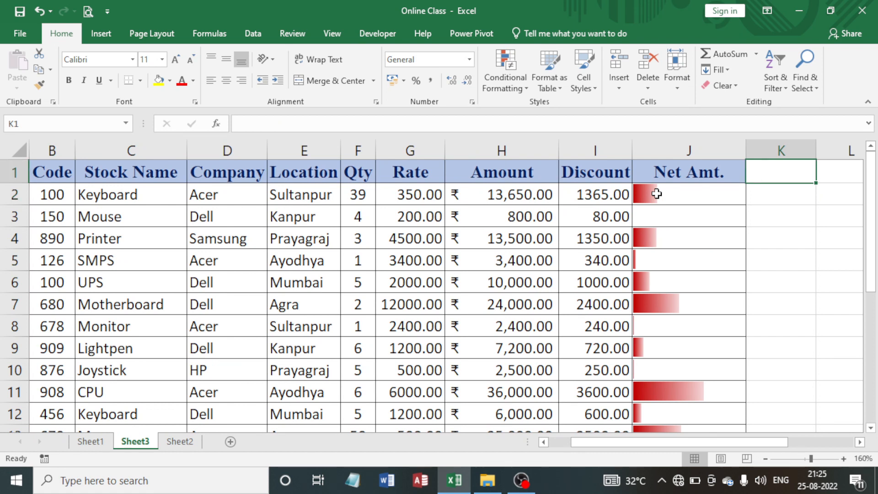
text(Ne)
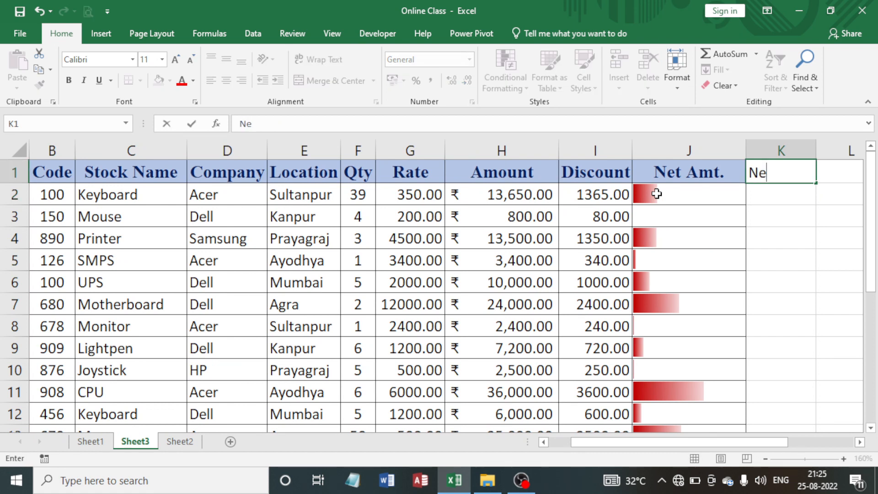
text(t Amt.)
key(Return)
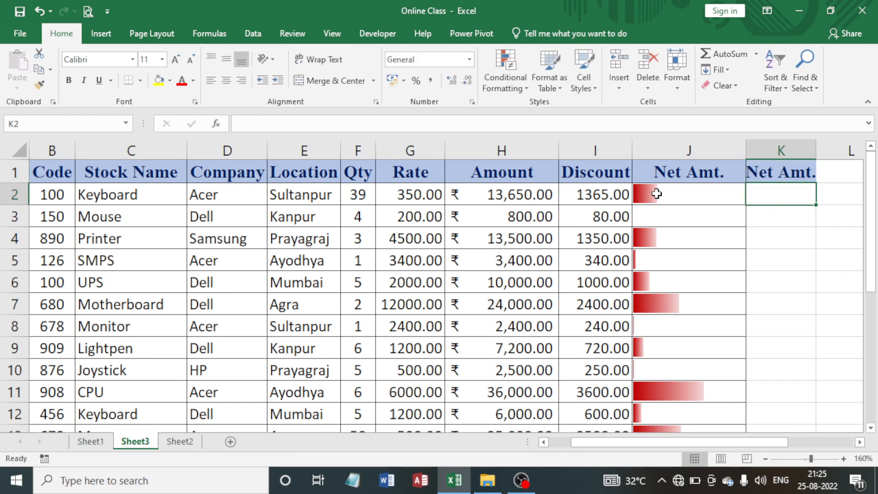
- Rename the header in cell J1 as "Data Bar"
click(698, 174)
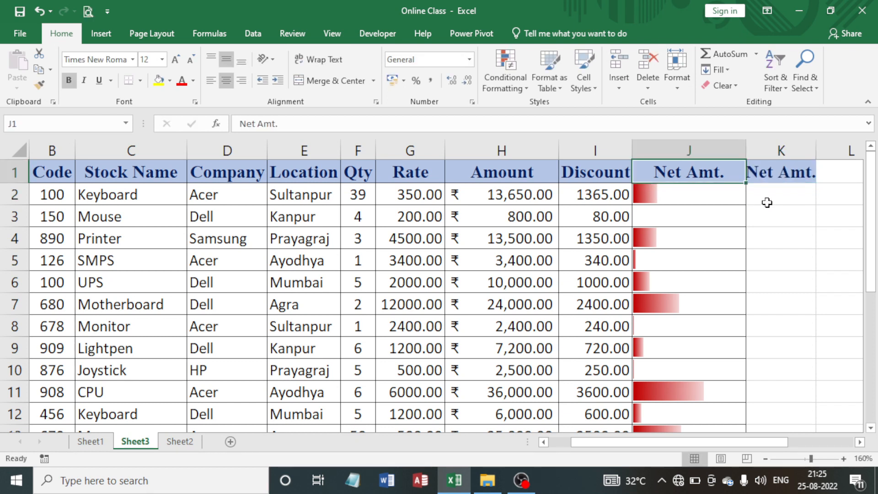
text(Data)
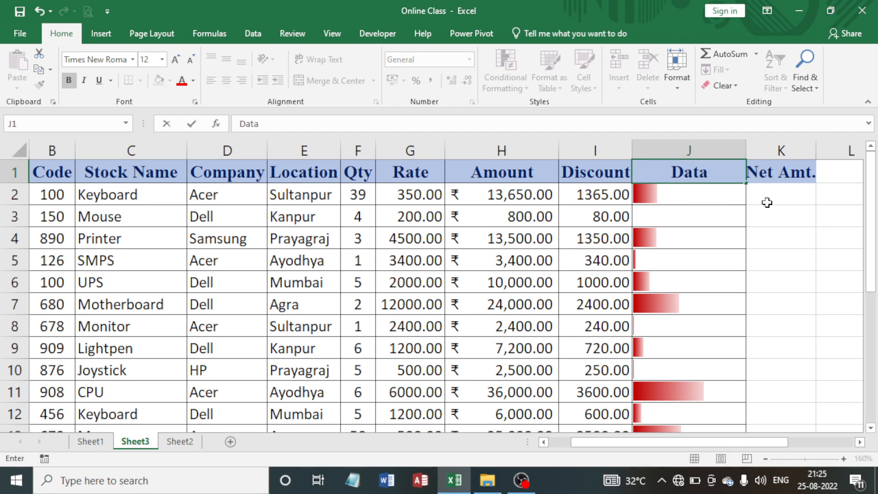
text( Bar)
key(Return)
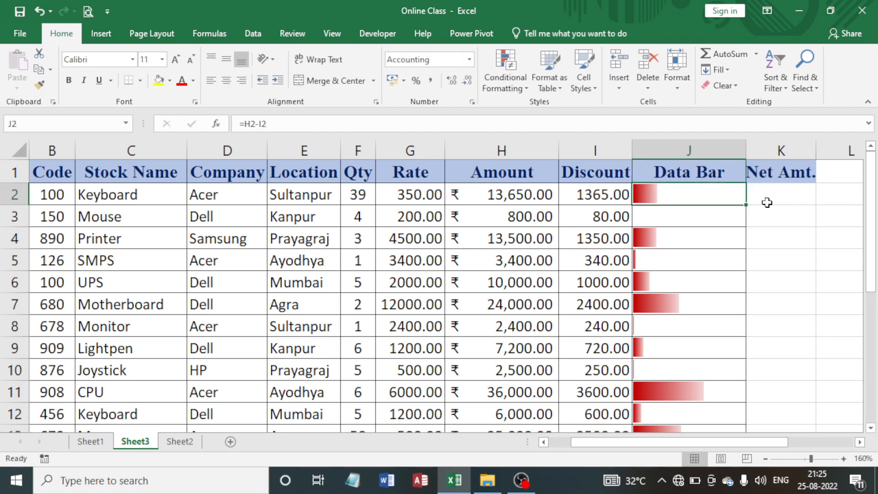
- Widen column K and enter the formula =H2-I2 in cell K2 to calculate Amount minus Discount
click(755, 203)
drag(817, 150, 835, 150)
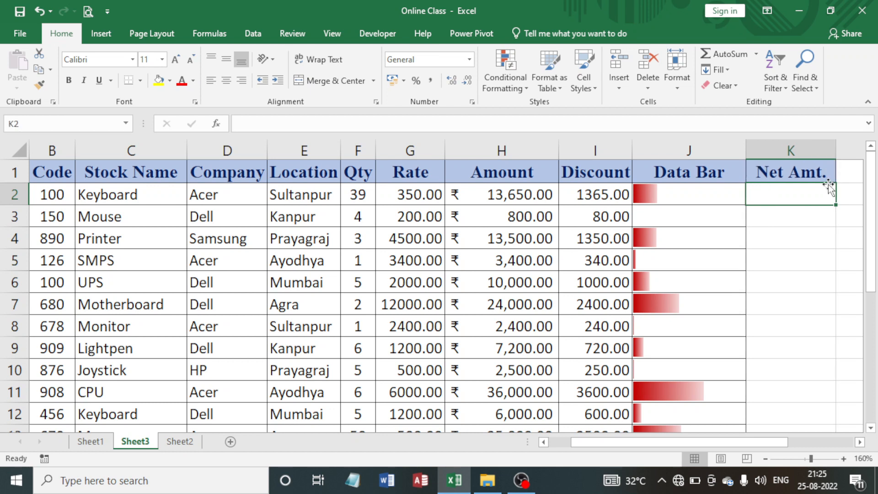
text(=)
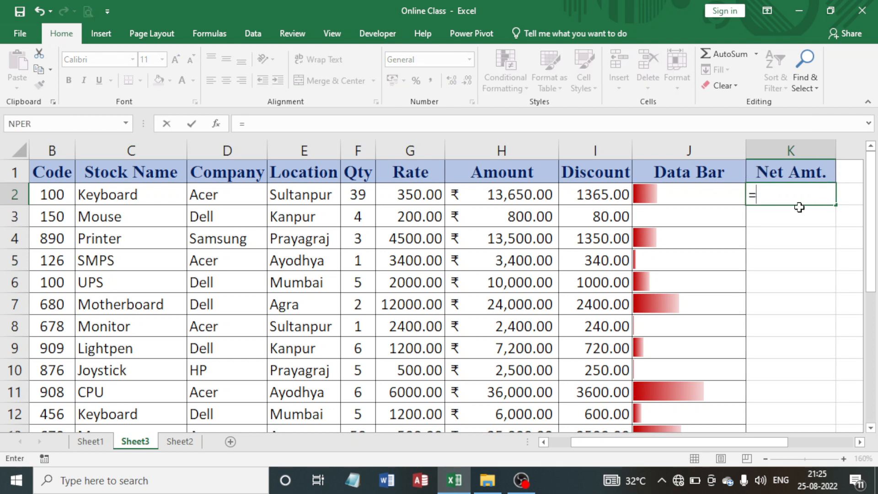
click(476, 190)
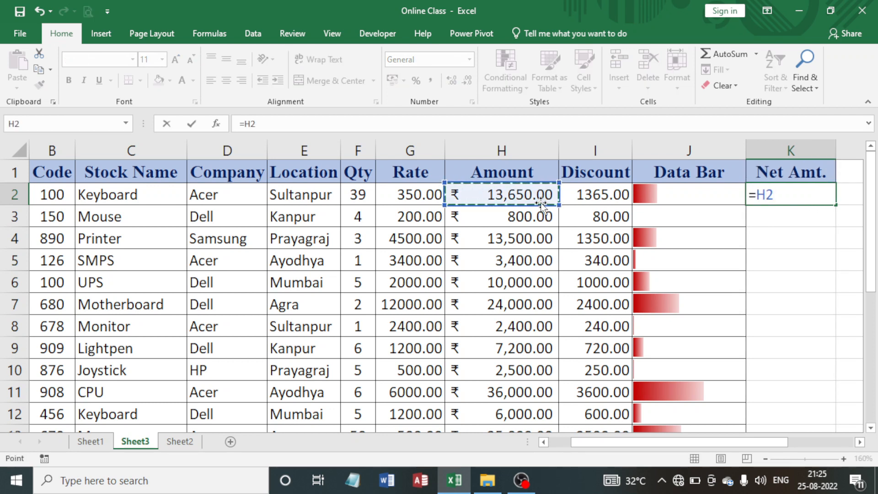
text(-)
click(608, 195)
key(Return)
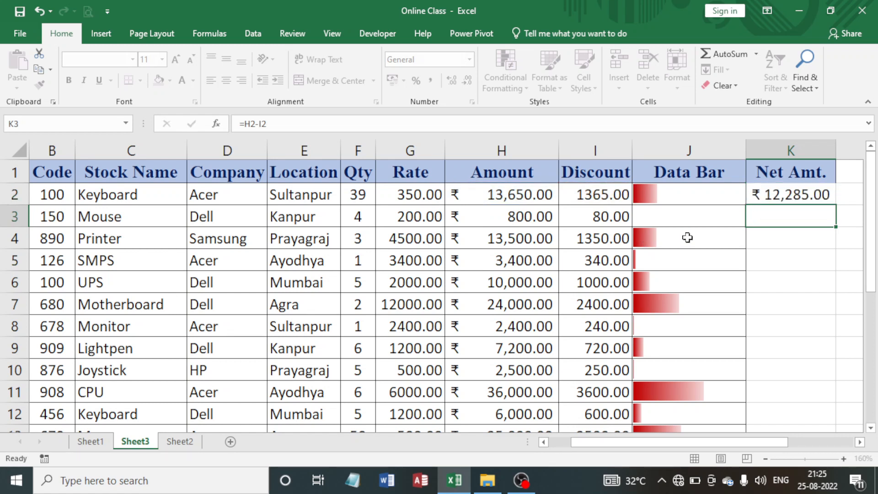
- Fill the K2 formula down to K21 and widen column K a little more
click(775, 197)
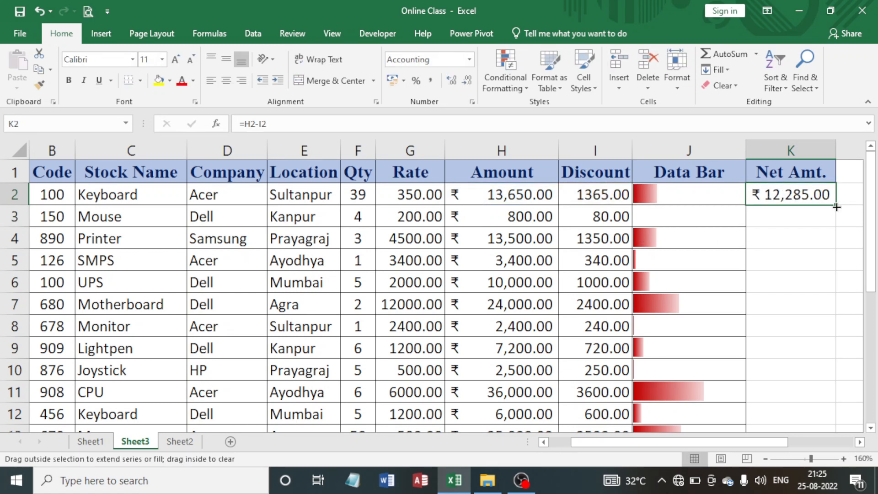
double_click(837, 206)
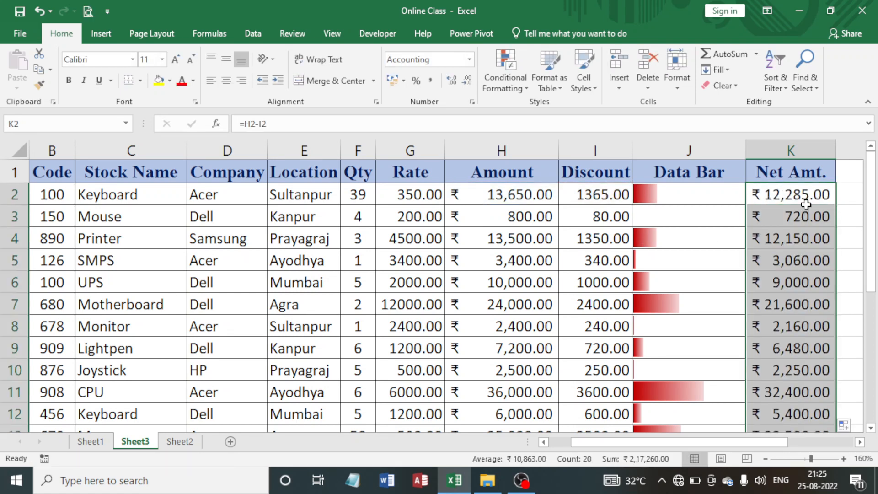
click(790, 244)
click(775, 303)
drag(837, 146, 846, 144)
- Try a quantity of 25 for the Mouse in row 3 and settle on 58
drag(688, 202, 681, 220)
click(354, 220)
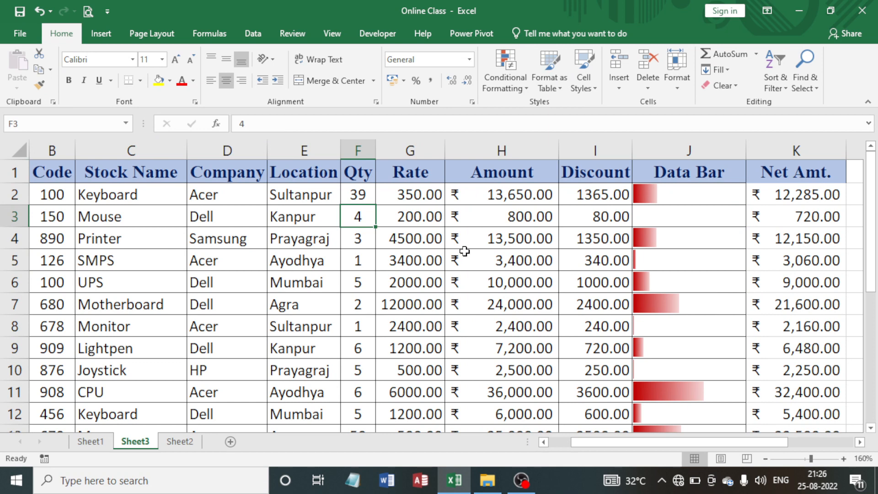
text(25)
key(Return)
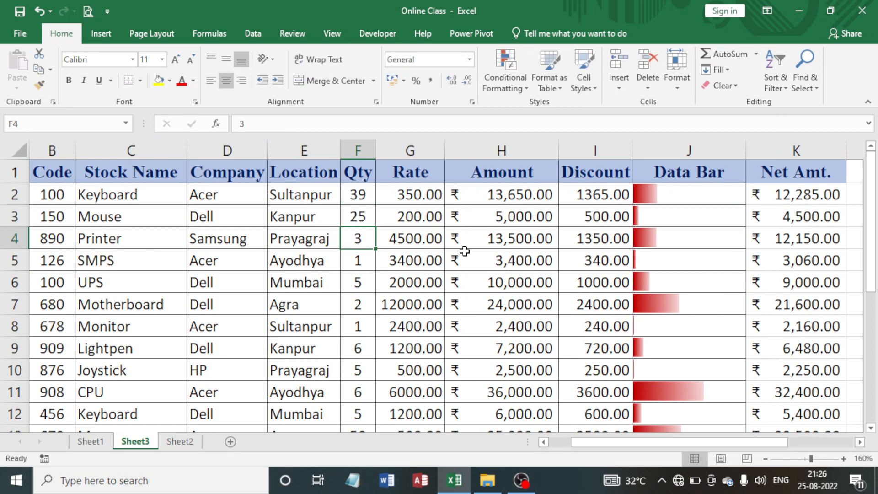
key(Up)
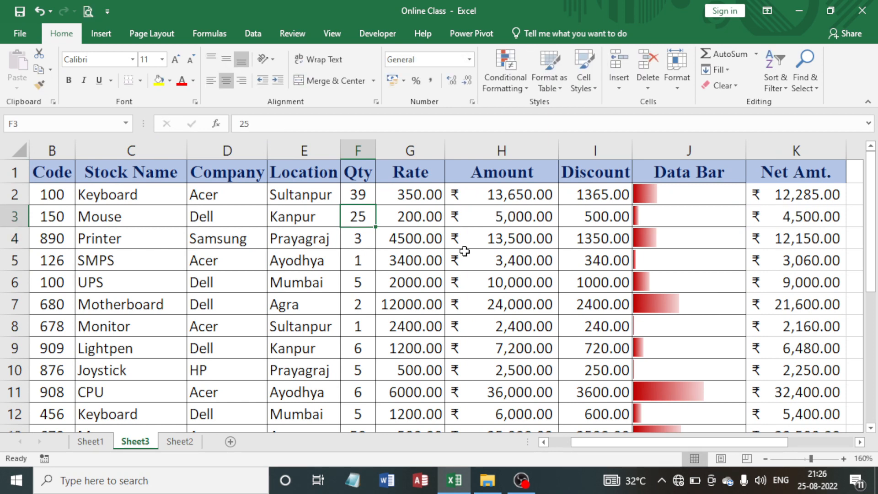
text(58)
key(Return)
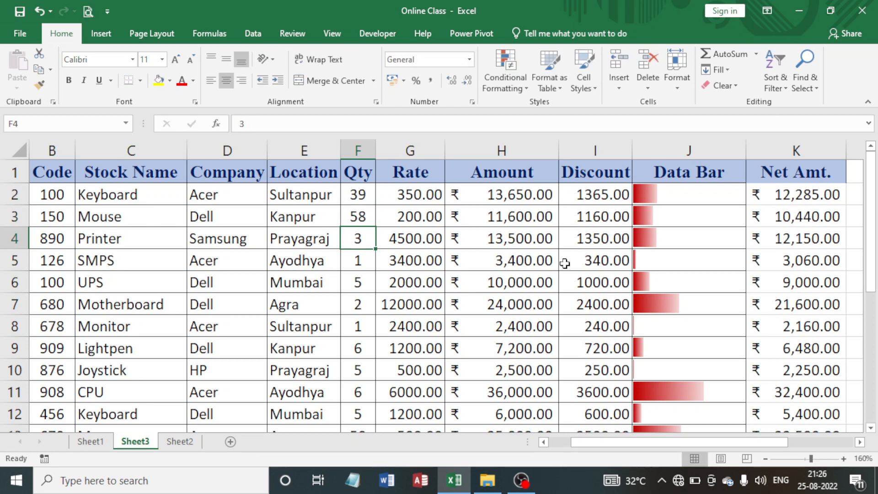
click(657, 233)
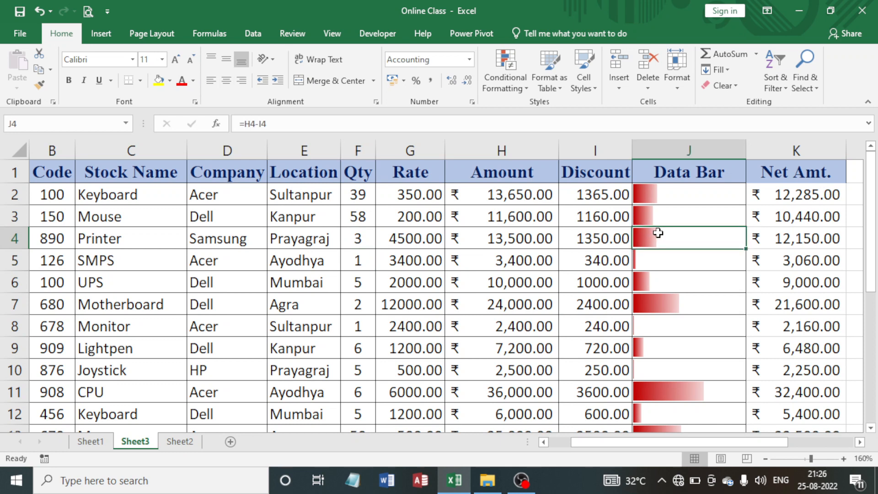
click(503, 78)
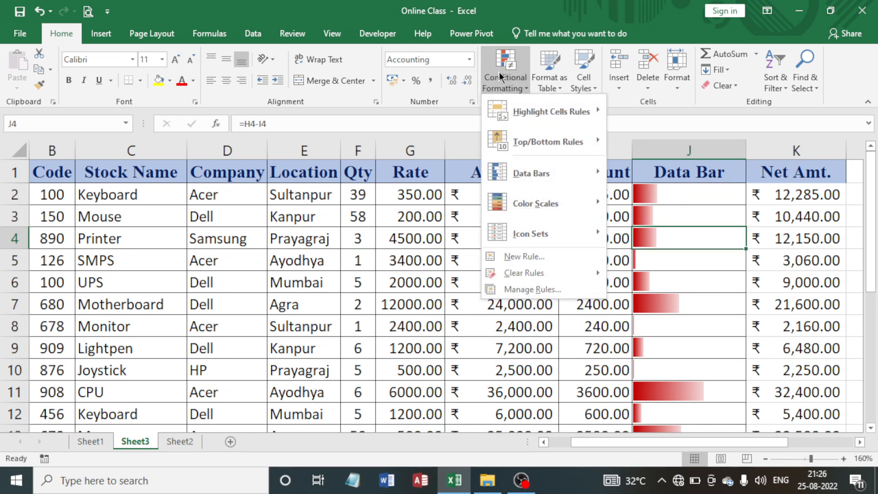
mouse_move(548, 207)
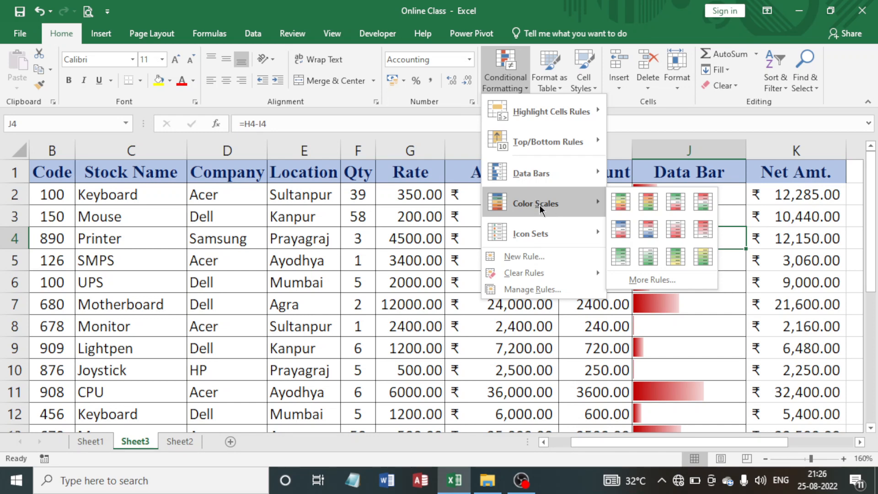
click(444, 224)
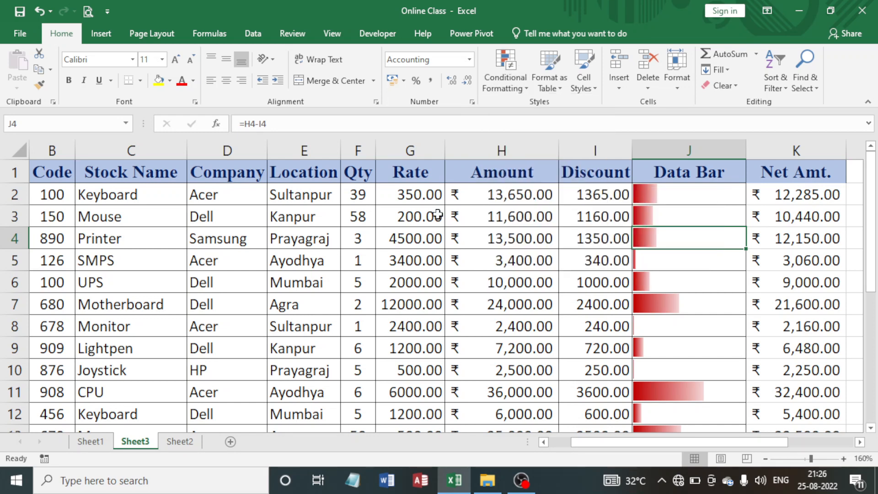
click(569, 215)
click(599, 195)
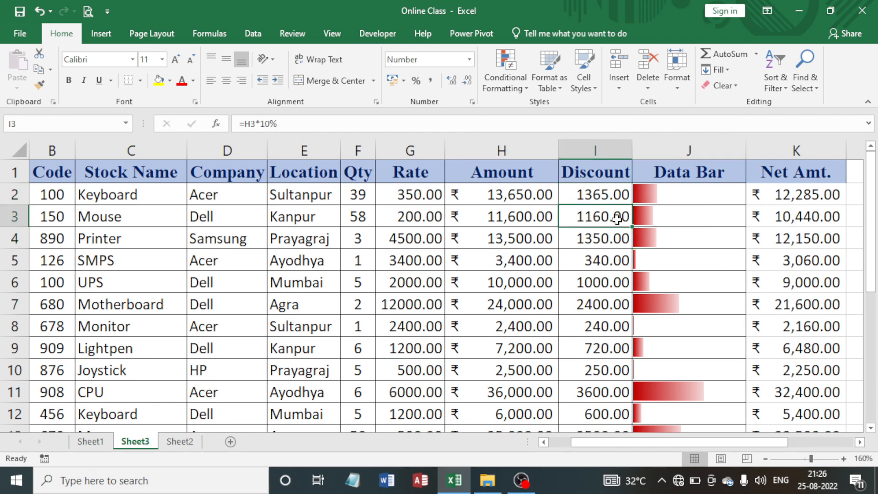
- Start a new custom color scale rule for the Amount cells H2:H21
drag(494, 197, 511, 391)
scroll(509, 247, up, 4)
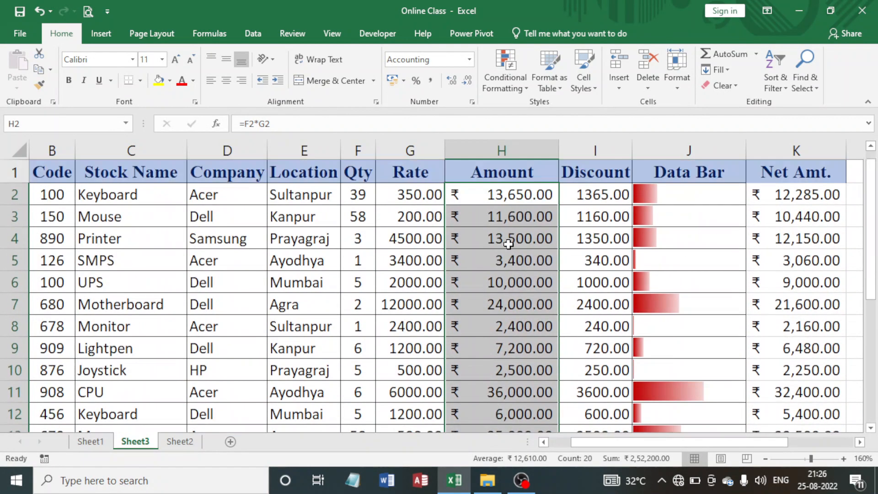
click(503, 59)
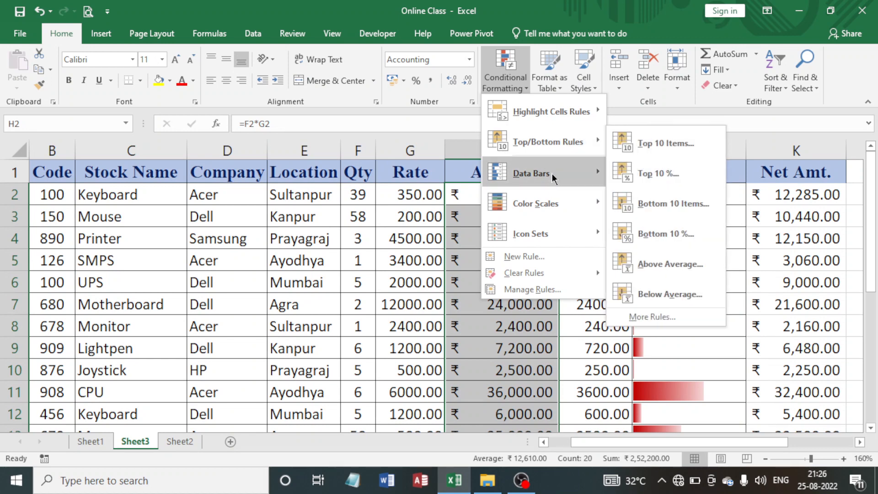
mouse_move(550, 204)
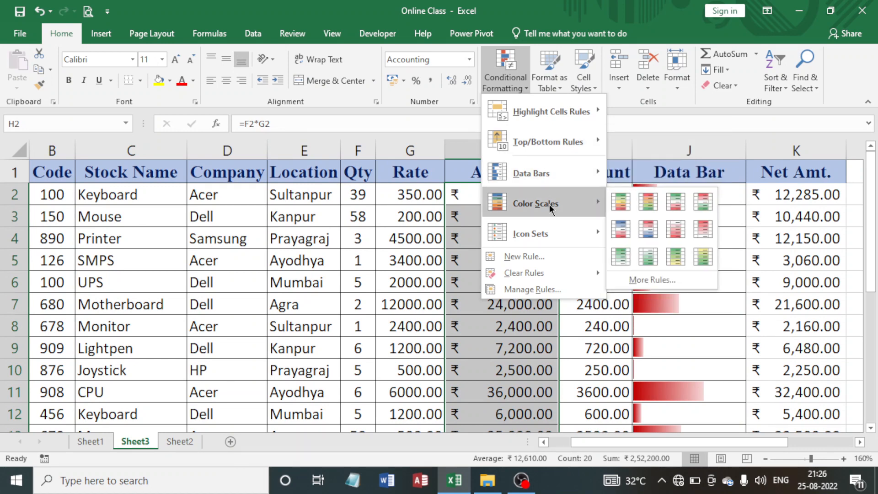
mouse_move(549, 173)
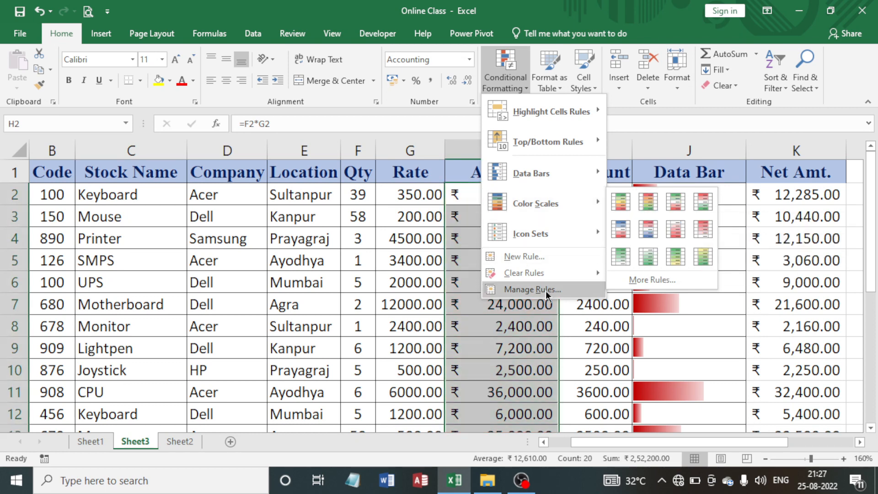
click(655, 280)
drag(536, 132, 314, 143)
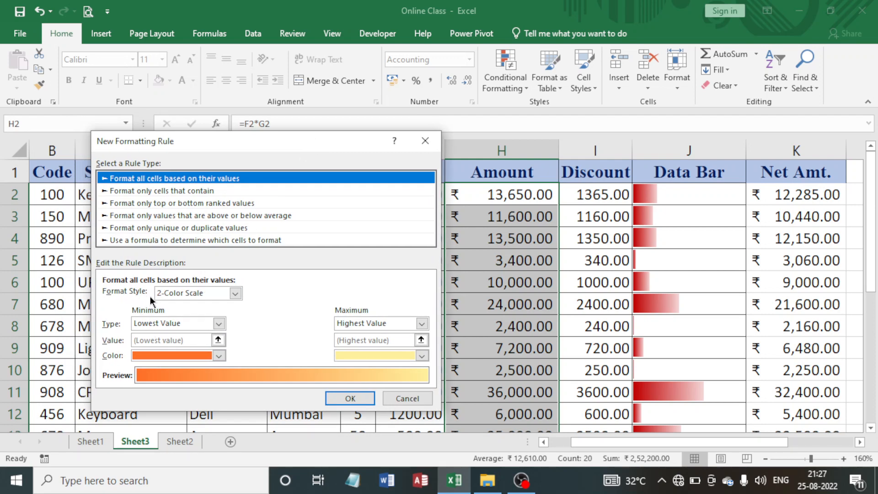
- Set the new rule's format style to 3-Color Scale
click(228, 293)
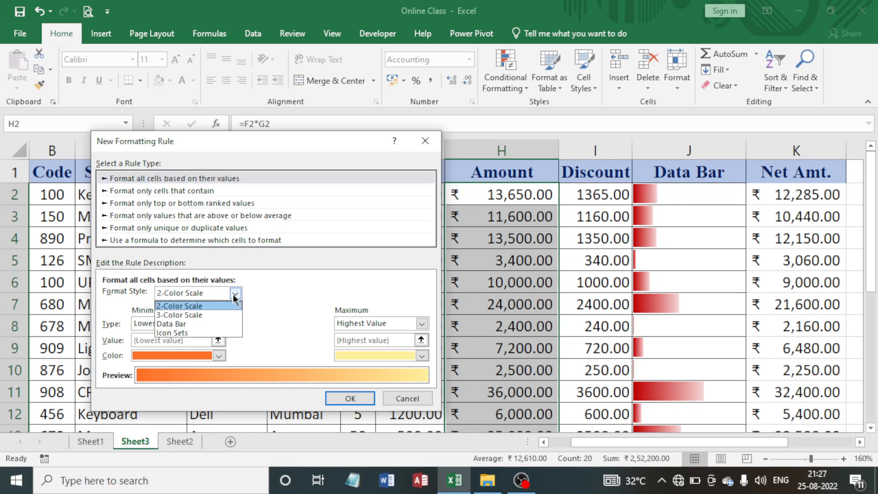
click(194, 305)
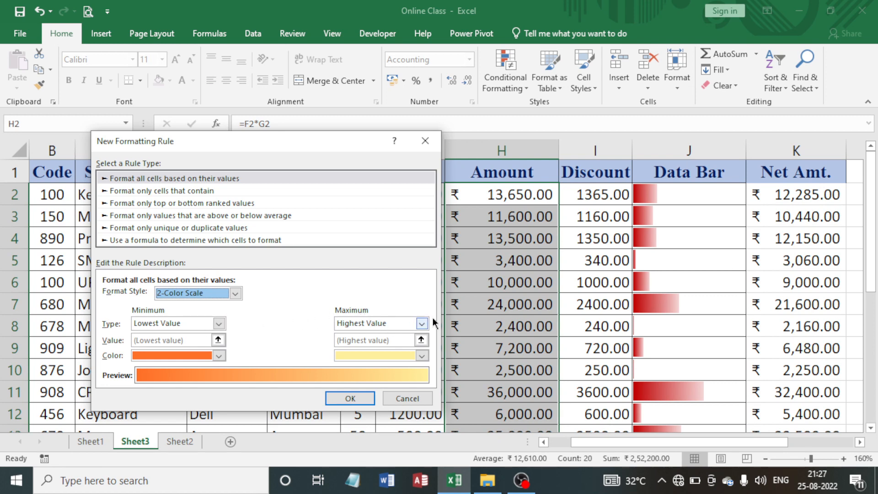
click(235, 294)
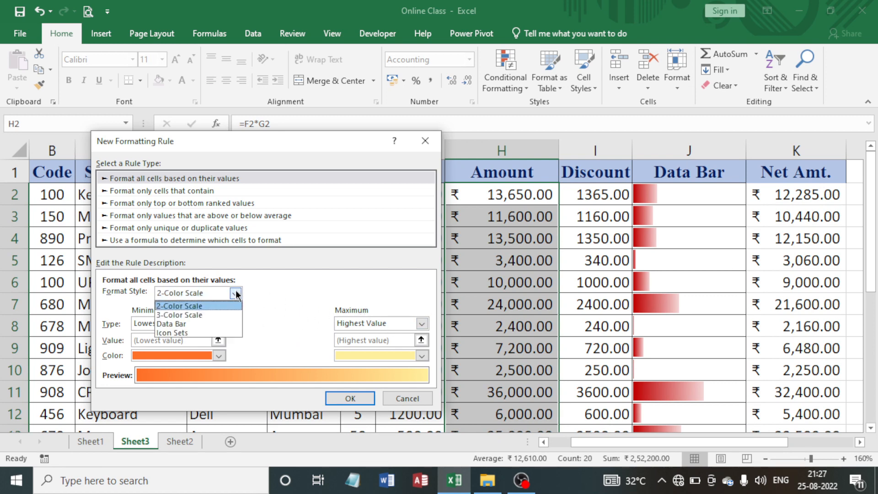
click(187, 317)
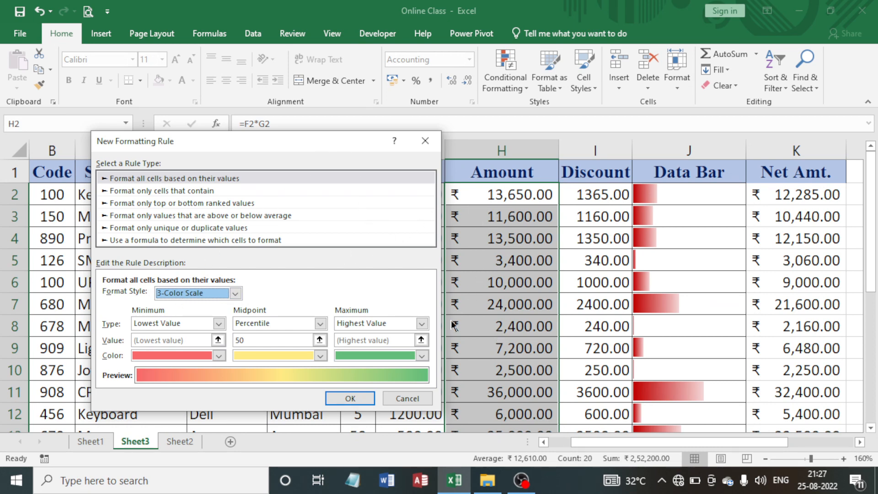
drag(259, 151, 261, 130)
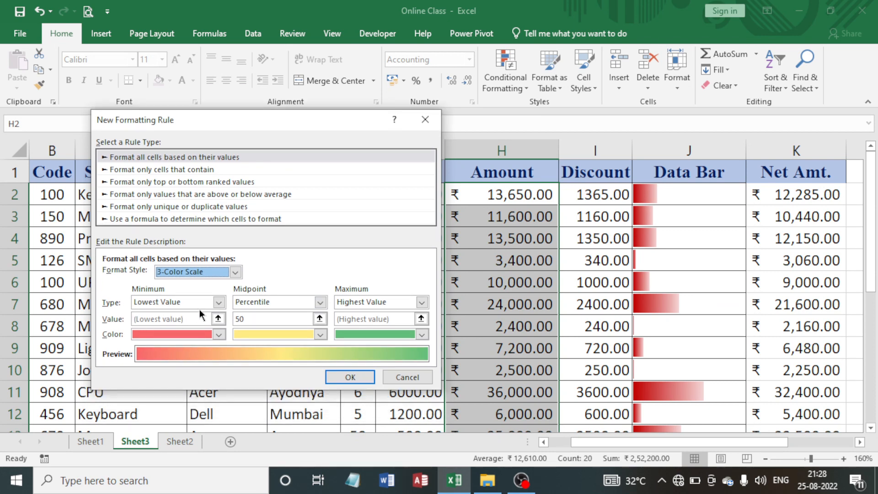
- Set the scale's minimum to the number 5000 with a blue-gray theme color
click(218, 302)
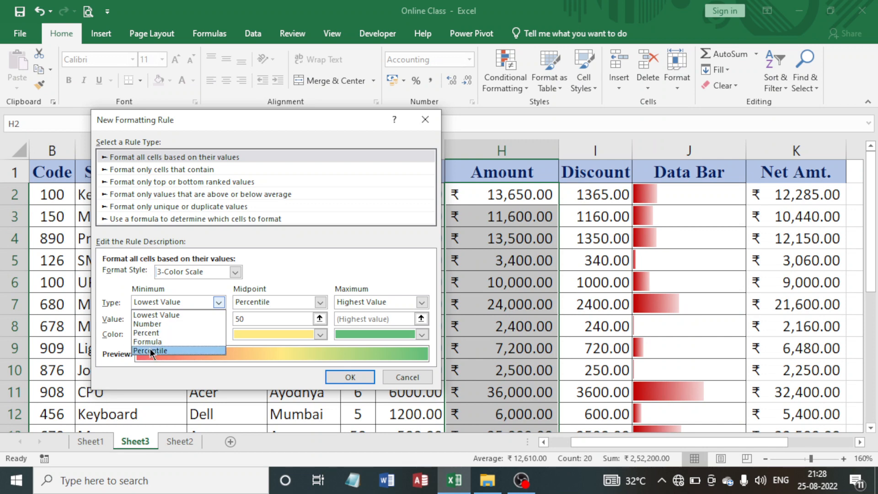
click(153, 323)
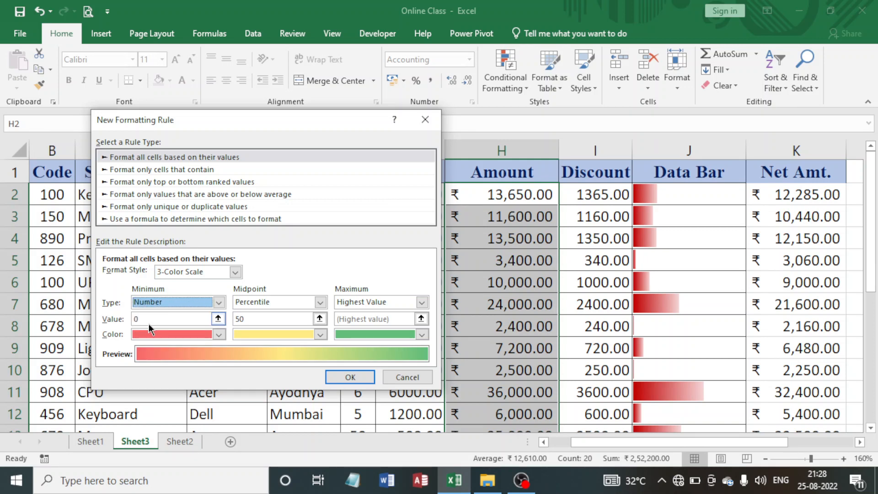
click(152, 319)
key(BackSpace)
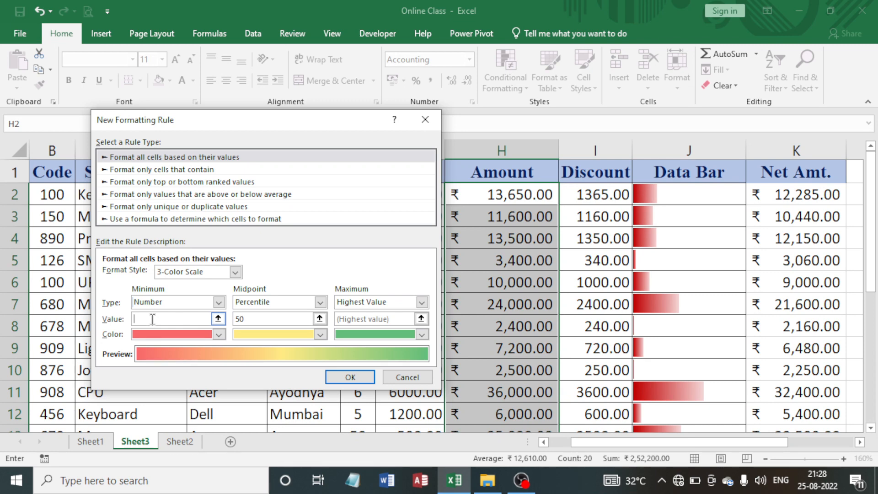
text(5000)
click(218, 334)
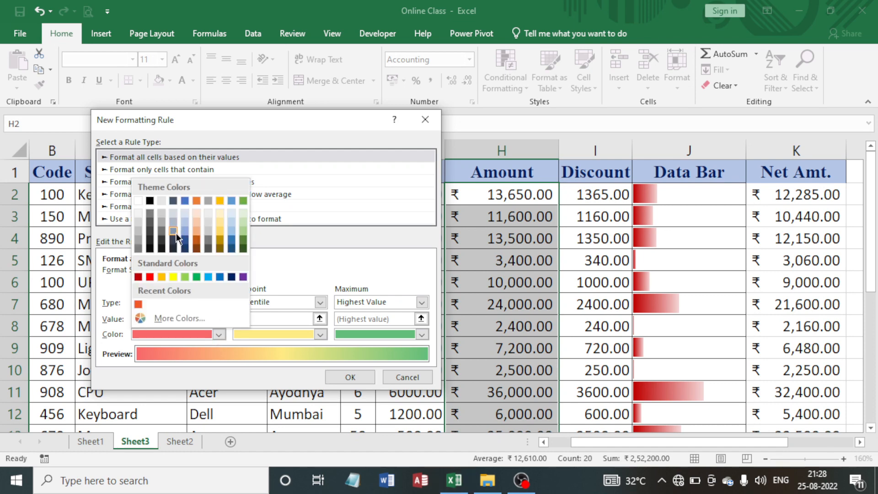
click(173, 231)
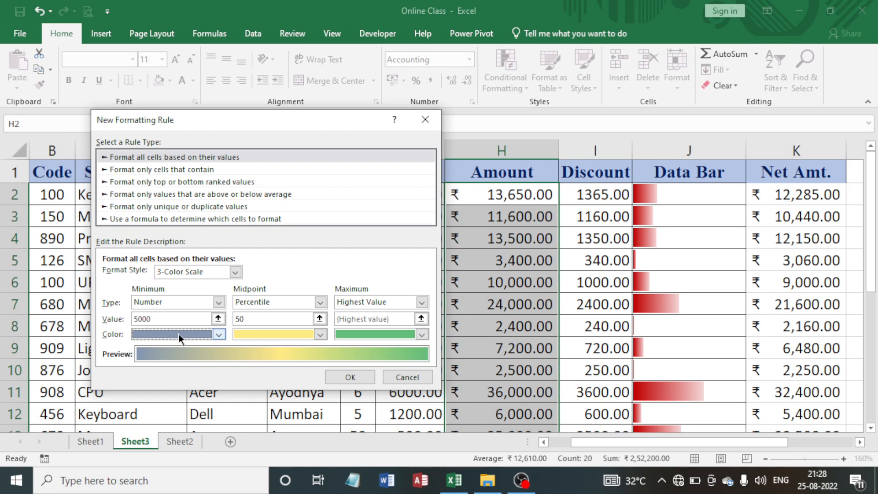
- Set the scale's midpoint to the number 25000
click(320, 302)
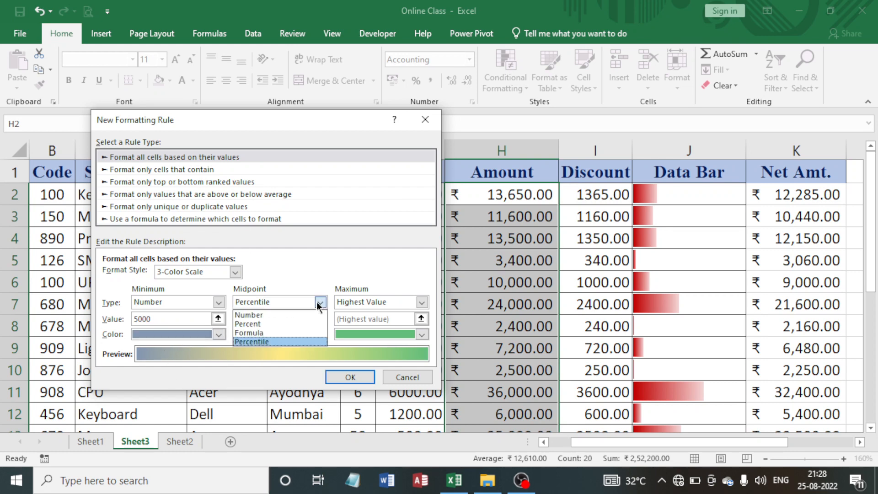
click(257, 314)
click(256, 319)
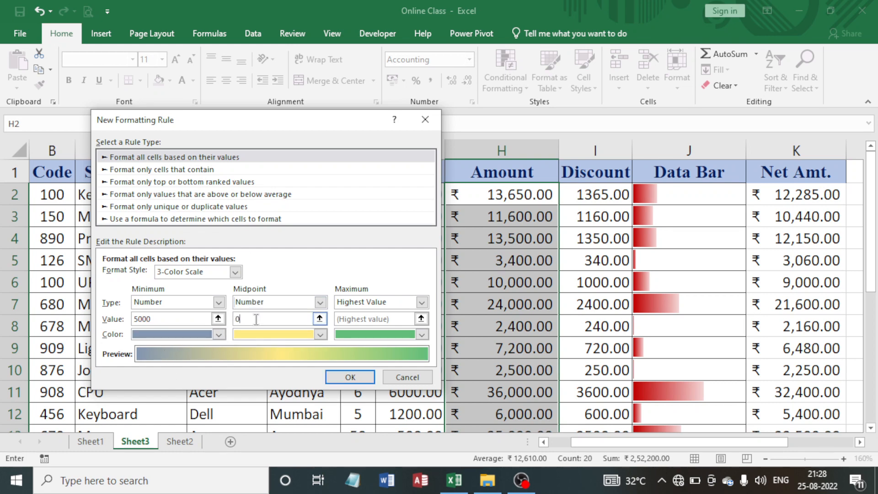
key(BackSpace)
text(25000)
- Try the standard light blue and a light green theme color for the midpoint
click(320, 334)
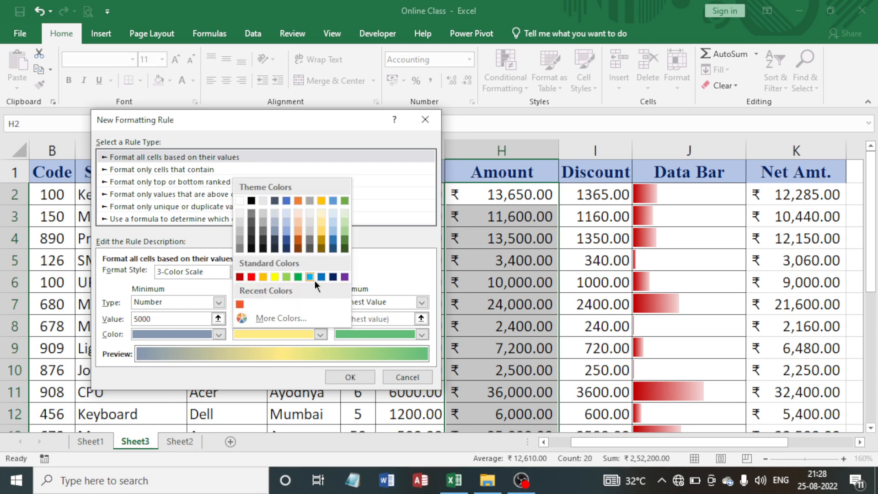
click(310, 277)
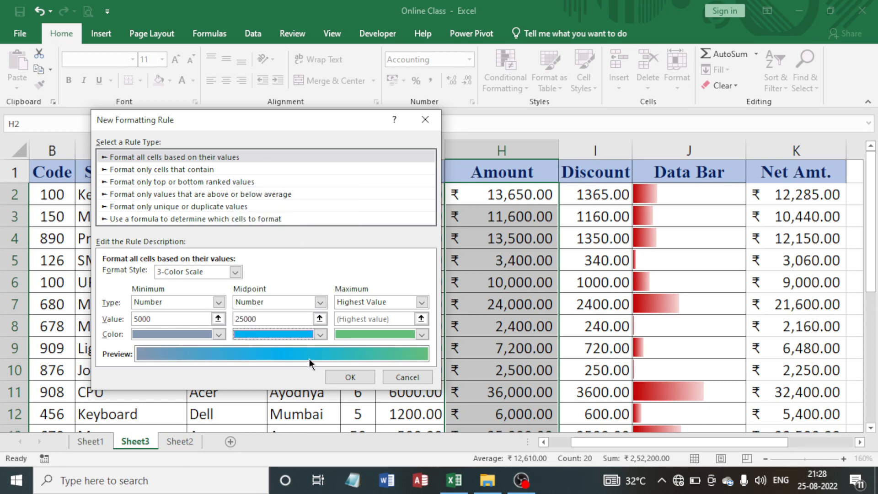
click(320, 334)
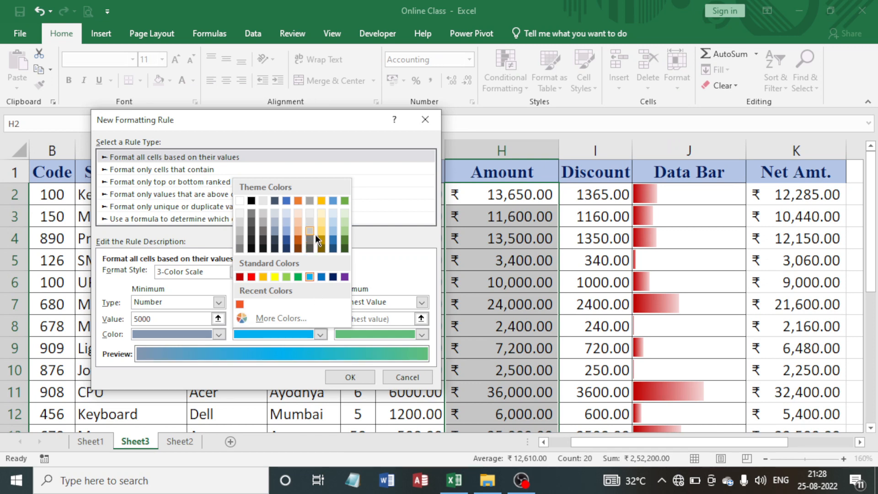
click(344, 229)
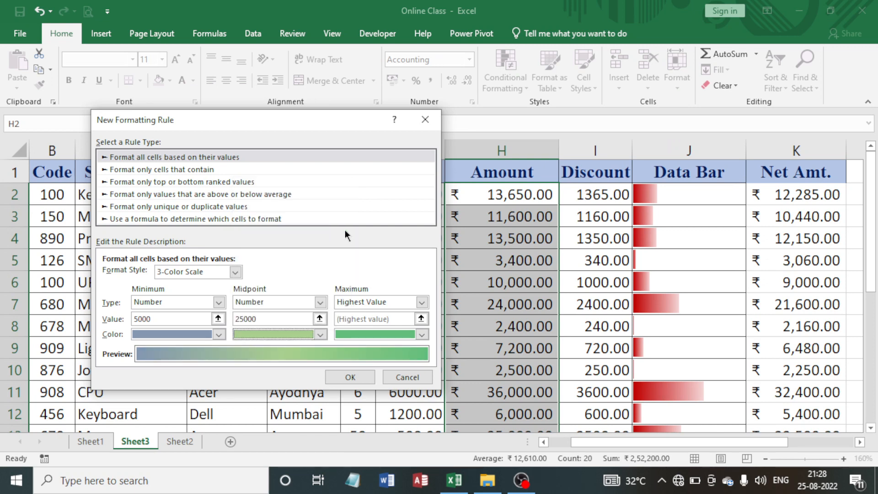
- Give the midpoint a custom salmon-orange color with RGB 238, 139, 108
click(320, 334)
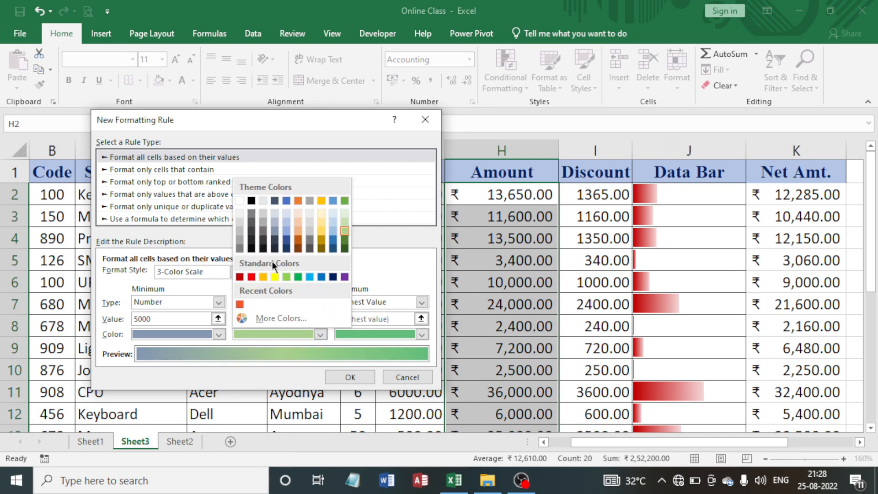
click(283, 317)
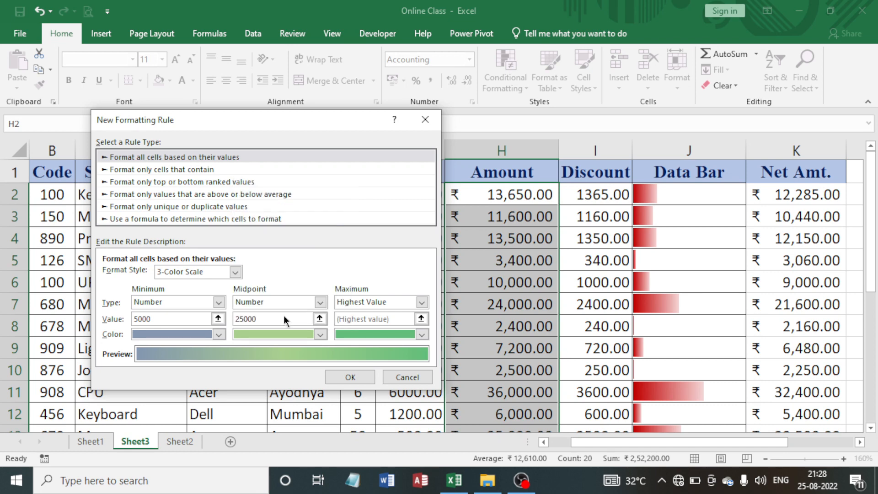
click(394, 194)
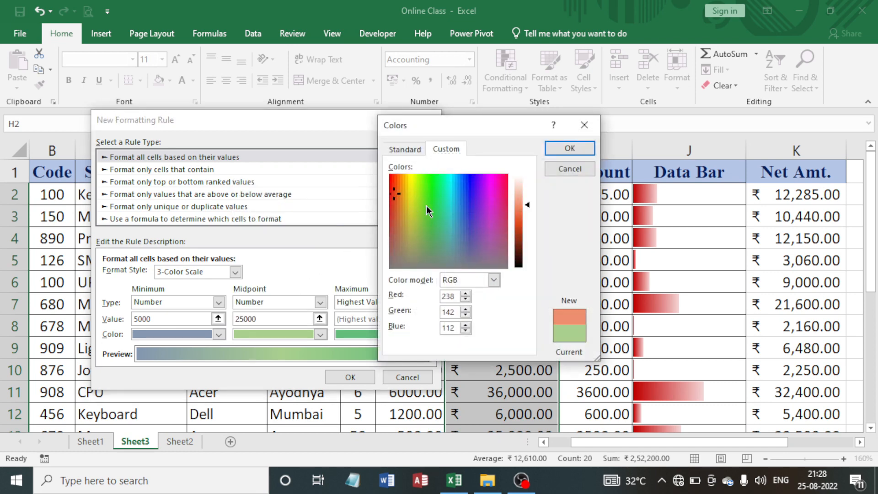
mouse_move(531, 204)
mouse_down()
mouse_move(530, 215)
mouse_move(526, 207)
mouse_up()
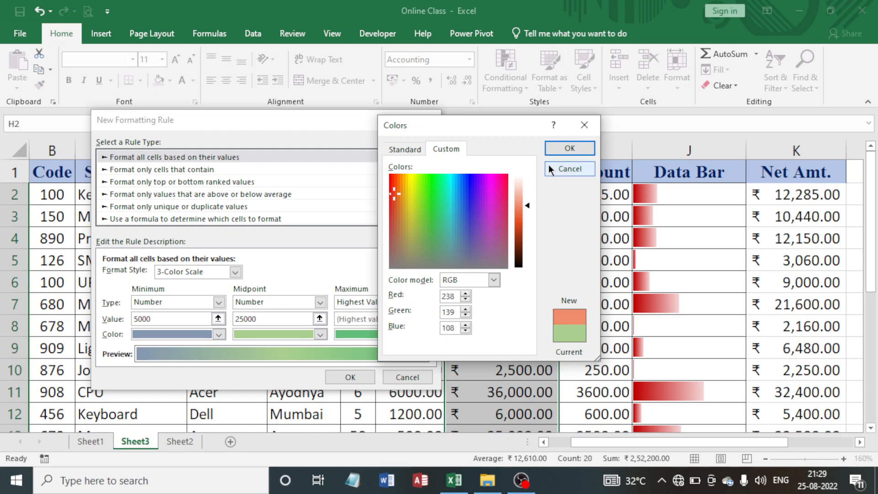
click(561, 147)
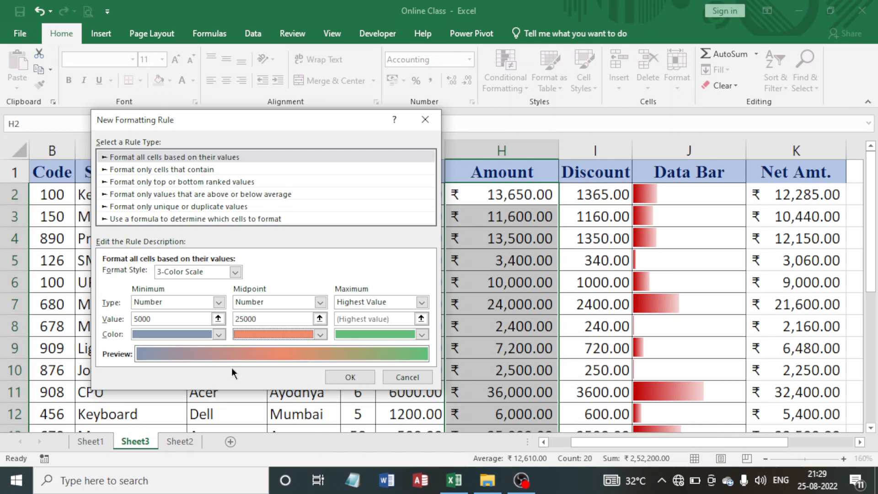
- Set the scale's maximum to the number 50000 in standard purple and apply the rule to the Amount cells
click(422, 301)
click(378, 323)
click(363, 319)
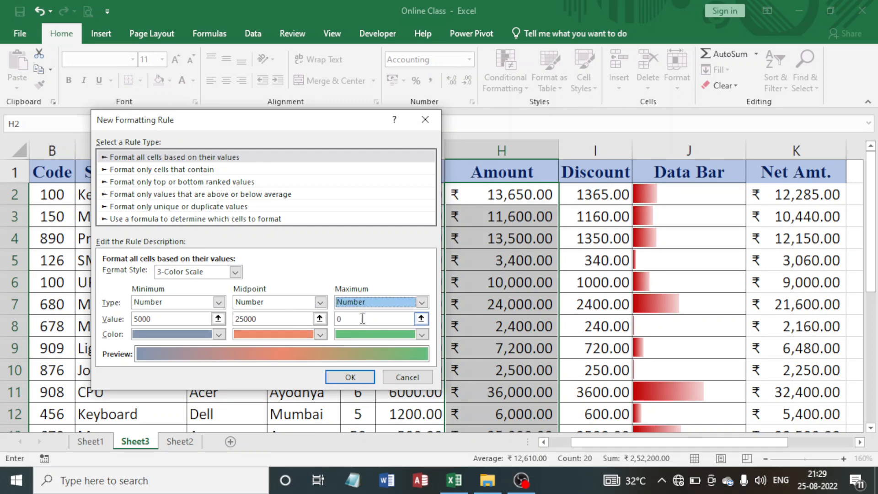
key(BackSpace)
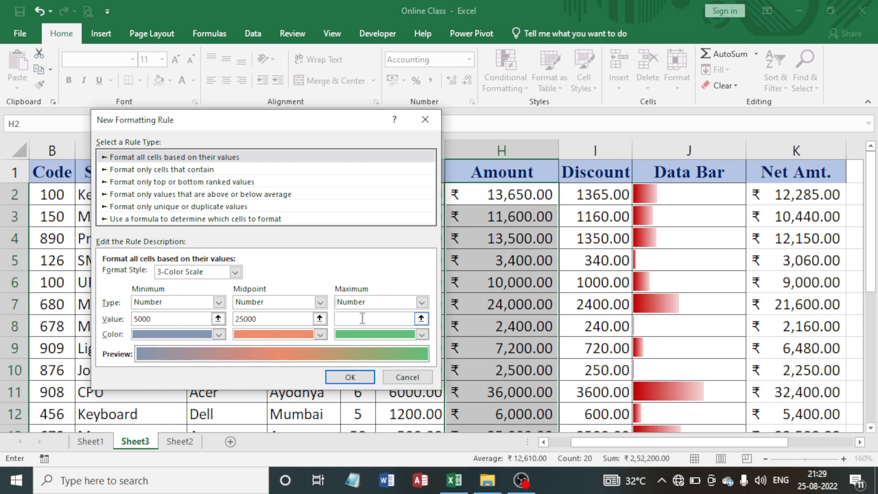
text(50000)
click(422, 335)
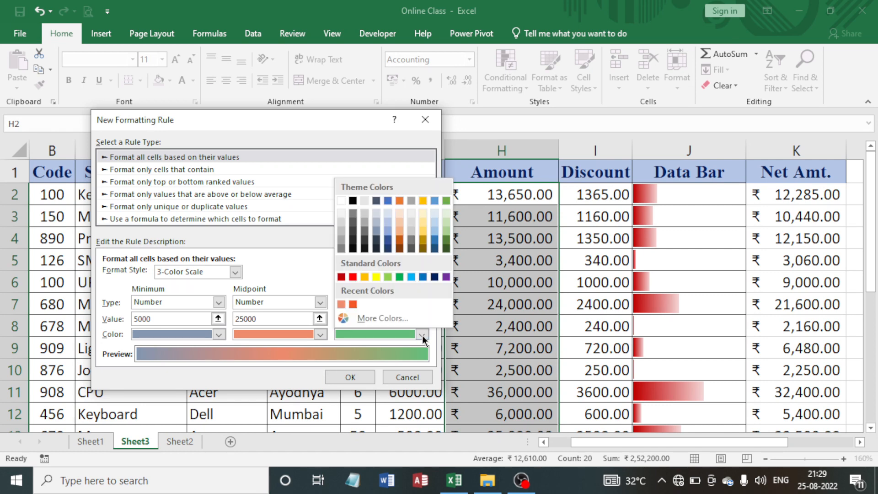
click(446, 277)
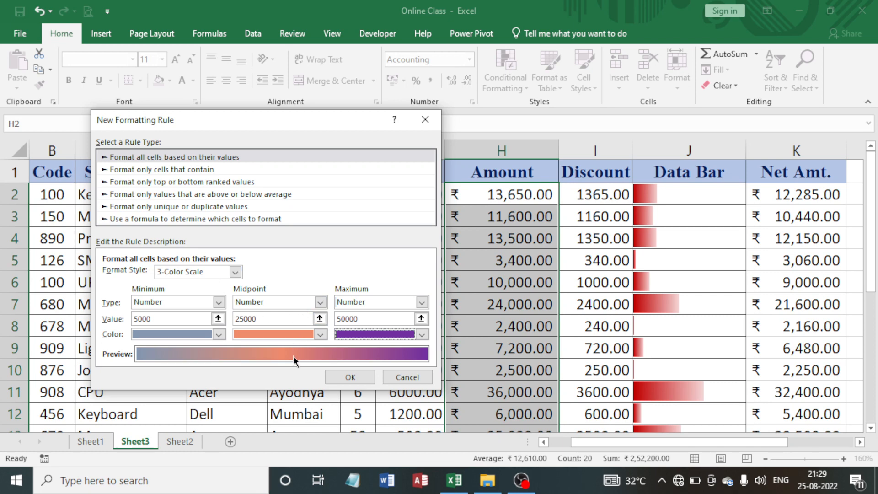
click(353, 380)
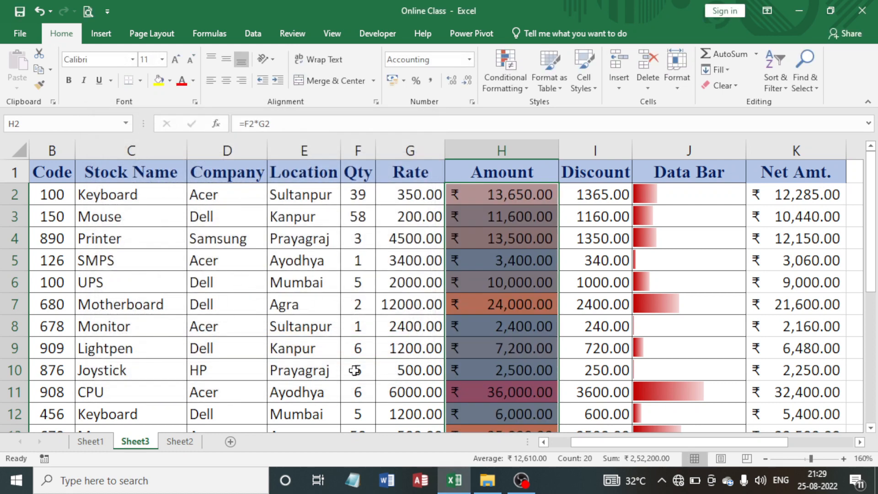
- Change the quantity of the Mouse in row 3 to 200 to test the color scale
click(359, 304)
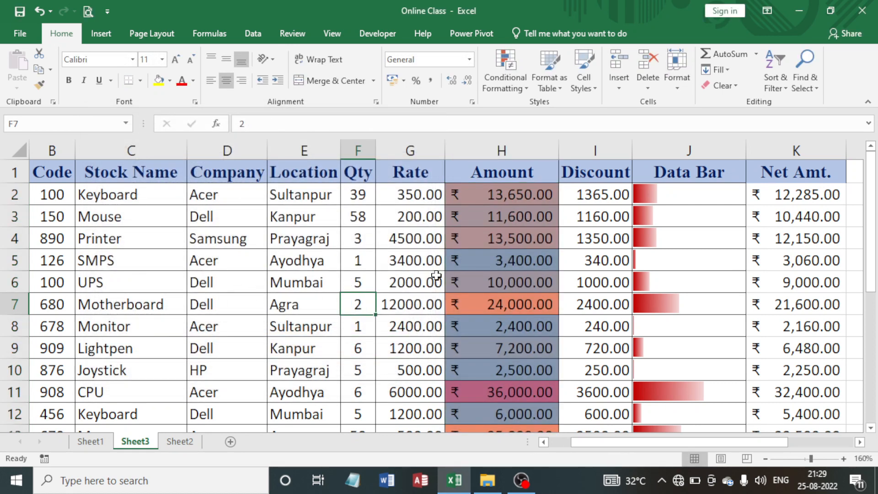
click(528, 199)
click(521, 217)
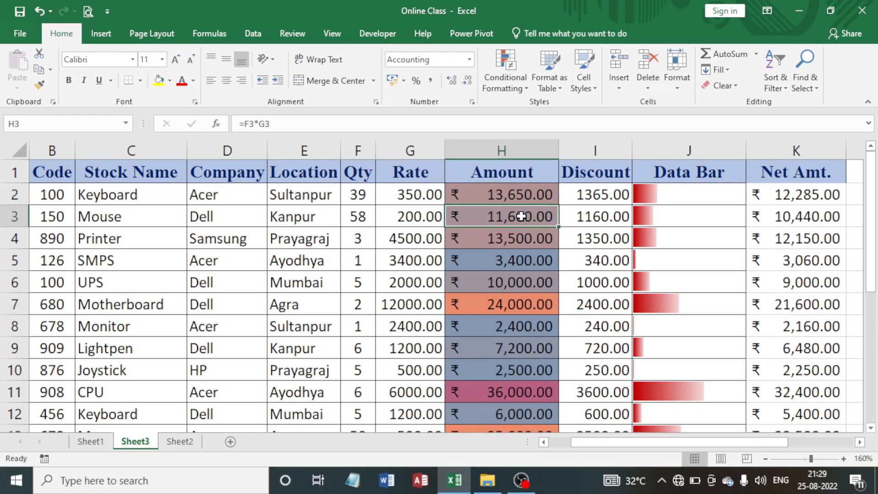
click(348, 217)
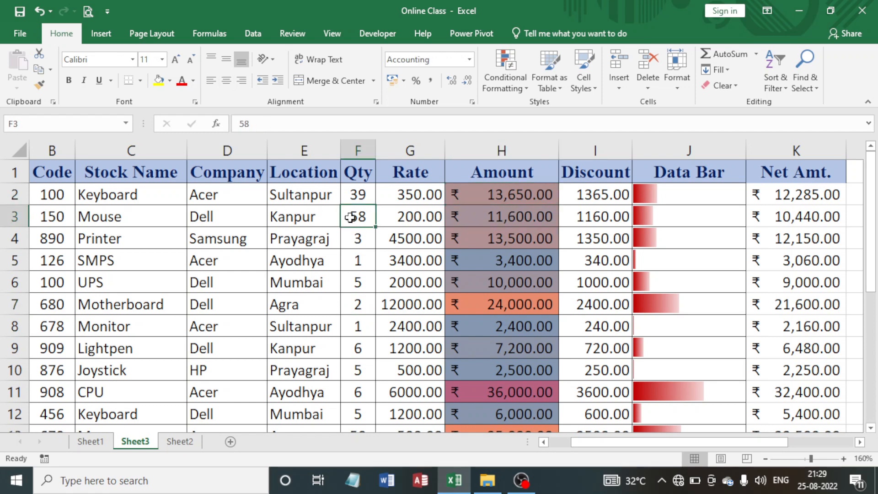
text(200)
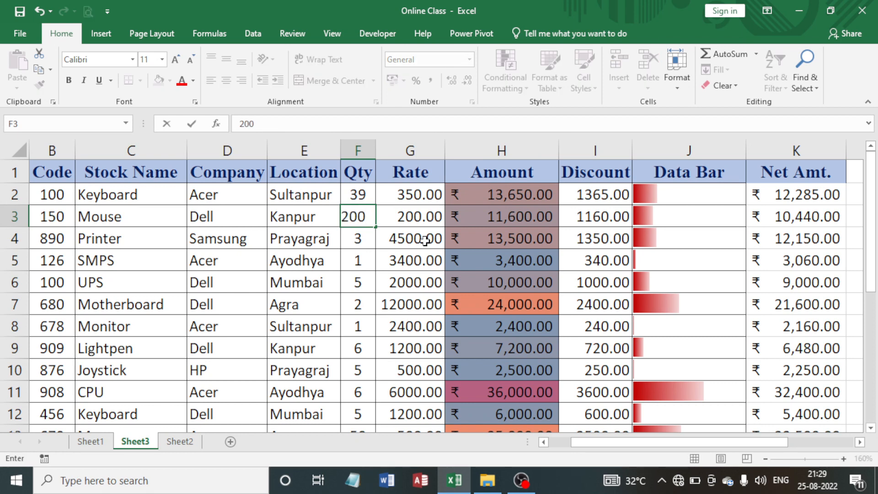
key(Return)
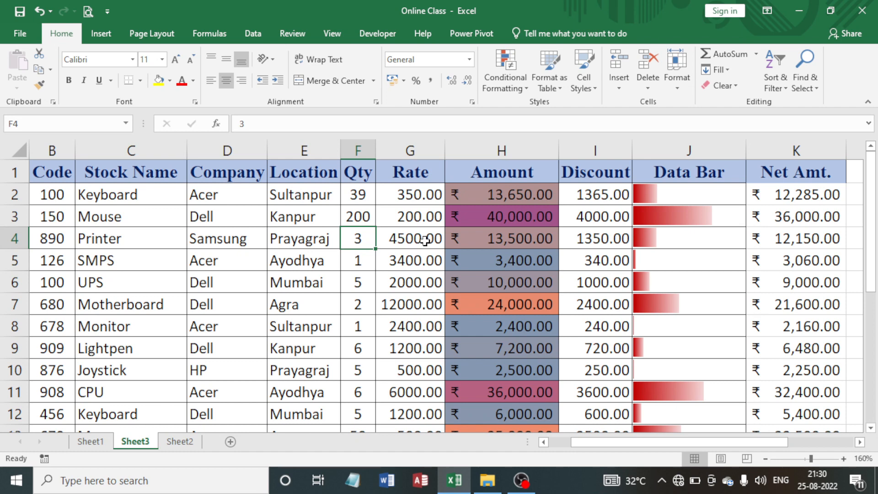
- Change the quantity of the Lightpen in row 9 to 15
key(Down)
key(Down)
key(Down)
key(Down)
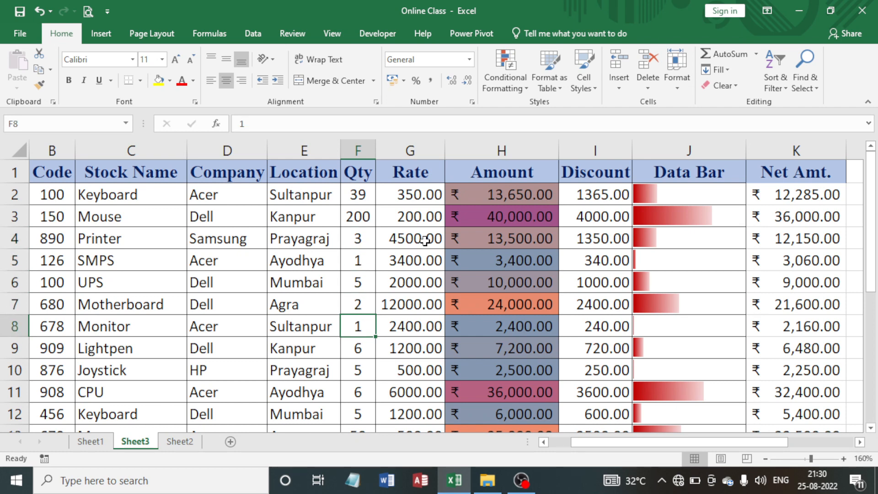
key(Down)
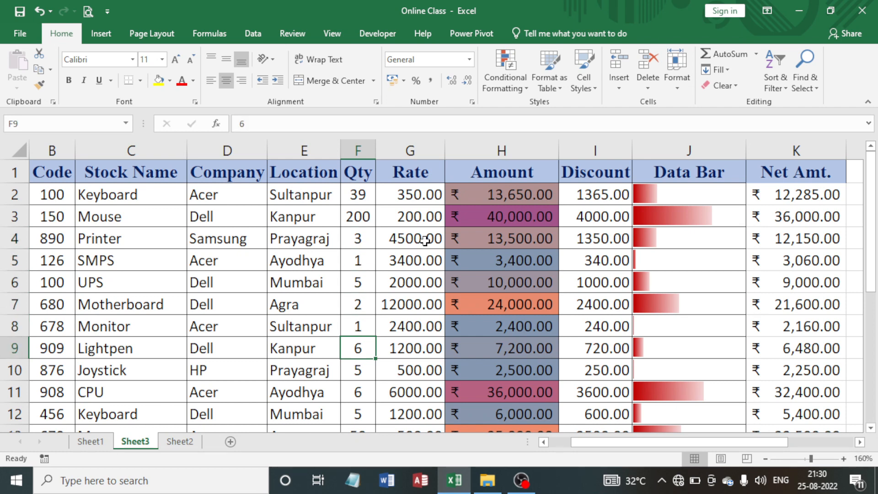
text(15)
key(Return)
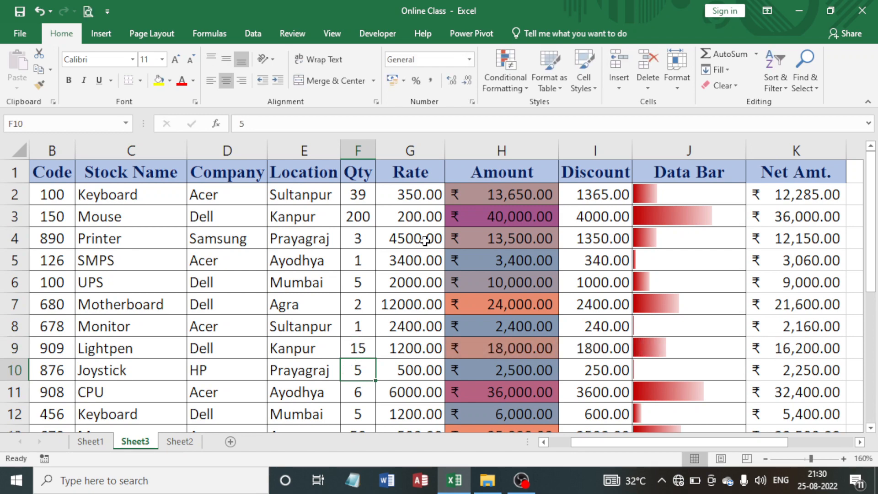
- Go down the Qty column and examine the Amount colors in the lower rows
key(Down)
key(Down)
key(Down)
key(Down)
key(Down)
key(Down)
key(Down)
key(Down)
key(Down)
key(Down)
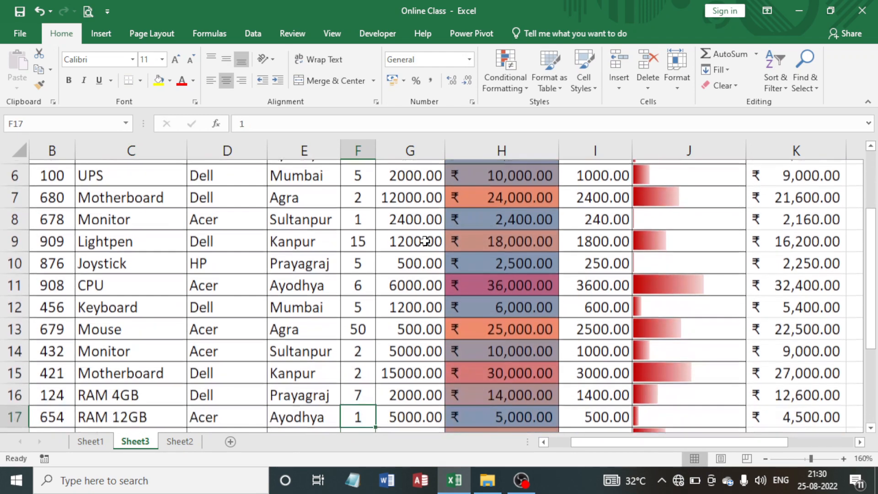
- Change the quantity of the Pen Drive 32GB in row 19 to 25
key(Down)
key(Down)
key(Down)
key(Down)
key(Up)
key(Up)
key(Up)
key(Up)
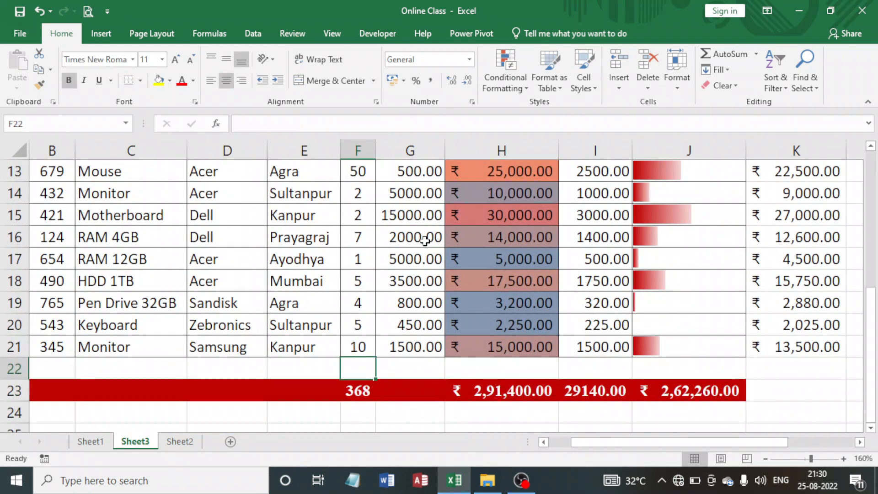
key(Up)
key(Up)
key(Down)
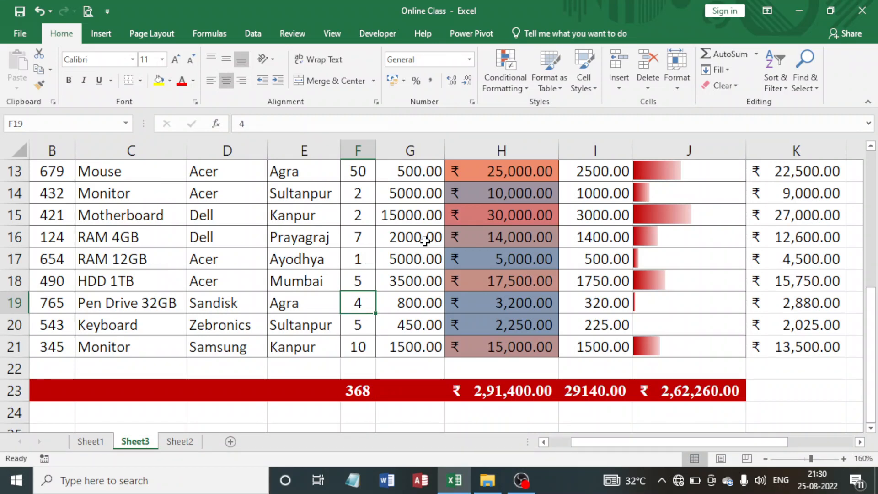
text(25)
key(Return)
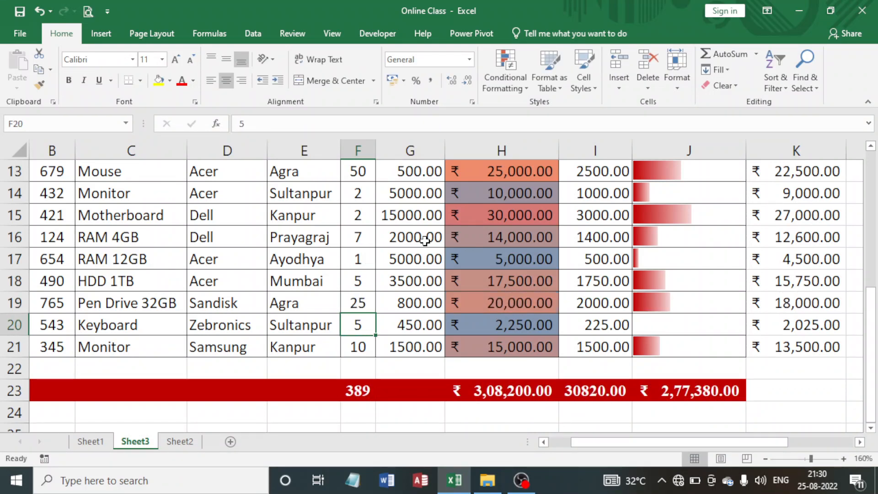
- Return to the top of the table and examine the Amount colors alongside the Data Bar column
key(Up)
key(Up)
key(Up)
key(Up)
key(Up)
key(Up)
key(Up)
key(Up)
key(Up)
key(Up)
key(Up)
key(Up)
key(Up)
key(Up)
key(Up)
key(Up)
key(Up)
key(Up)
key(Up)
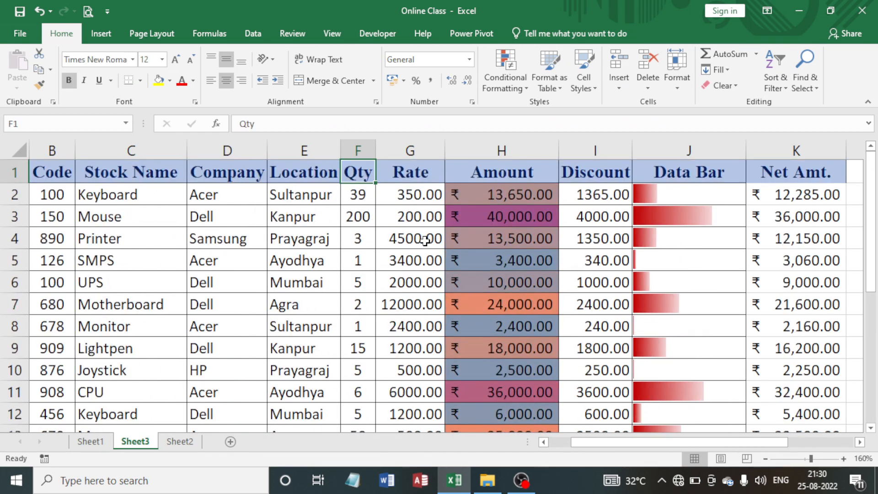
click(504, 234)
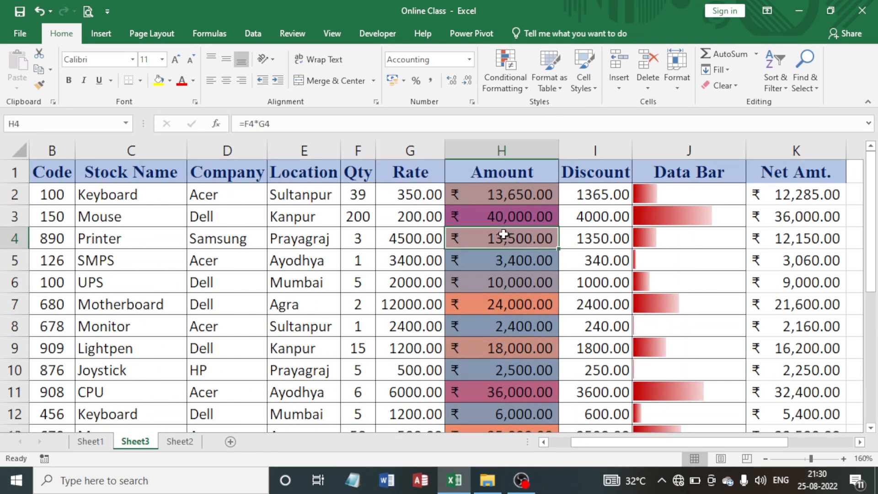
drag(689, 194, 694, 284)
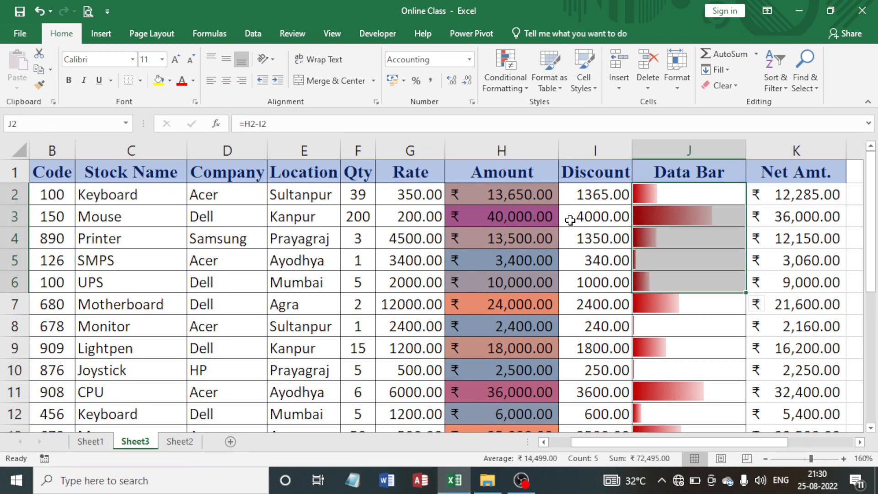
click(498, 211)
click(493, 192)
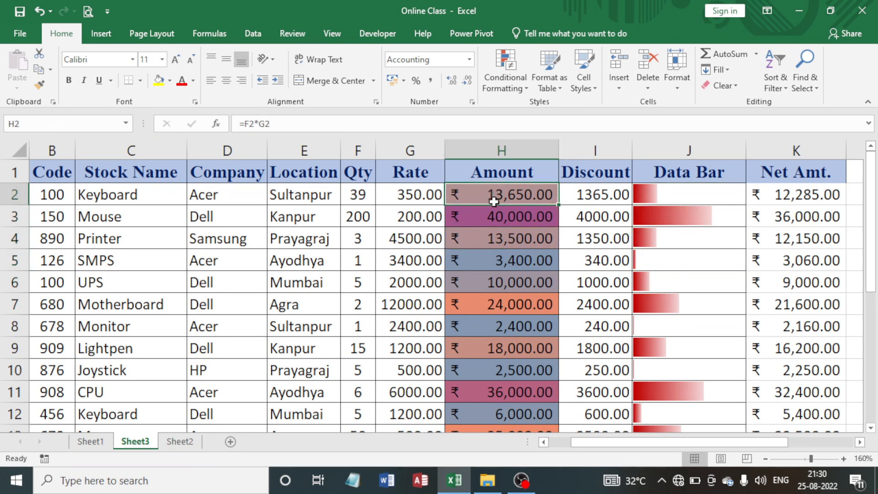
scroll(494, 202, down, 3)
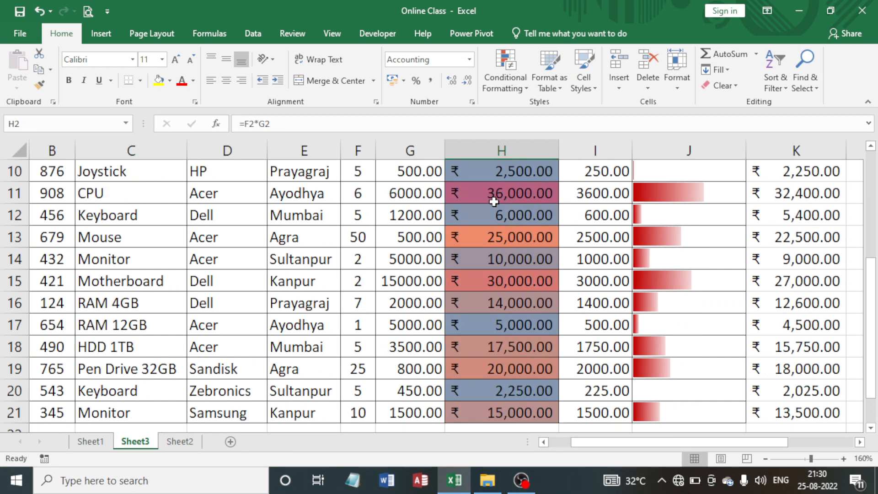
scroll(494, 202, up, 3)
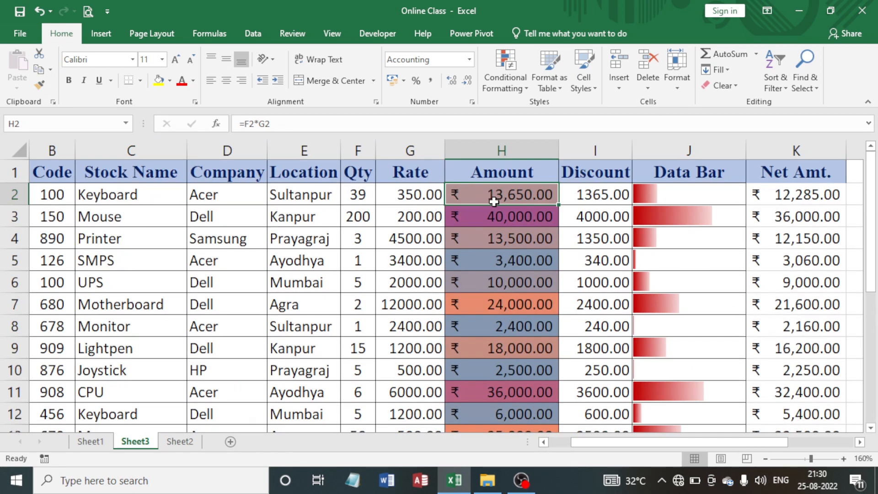
- Review the conditional formatting icon sets and compare them with the other rule types for the first Amount cell
click(413, 197)
click(471, 202)
click(588, 195)
click(514, 195)
click(489, 79)
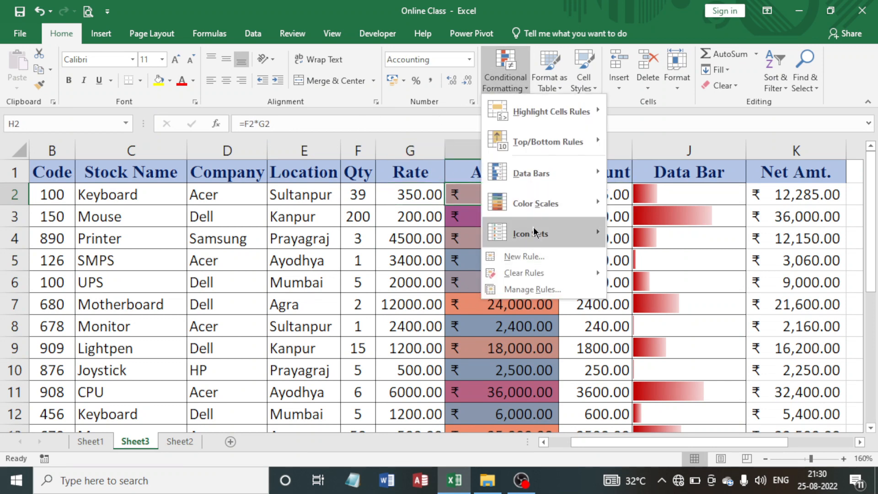
mouse_move(533, 226)
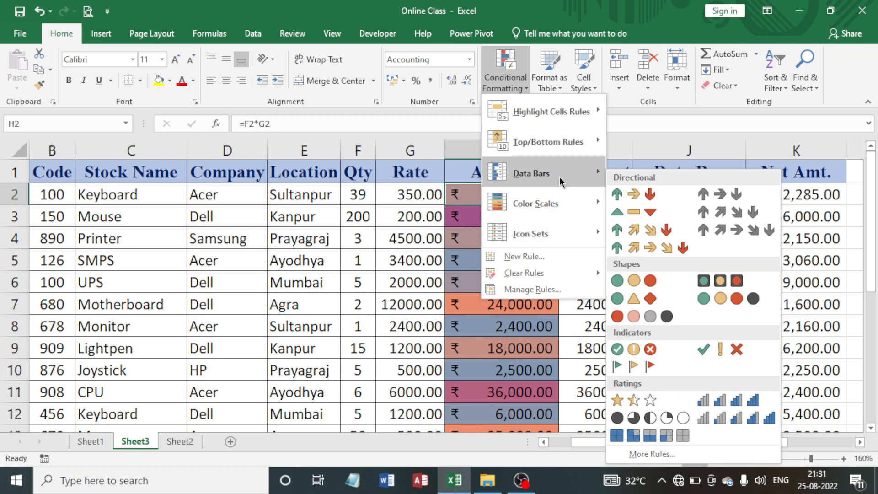
mouse_move(560, 181)
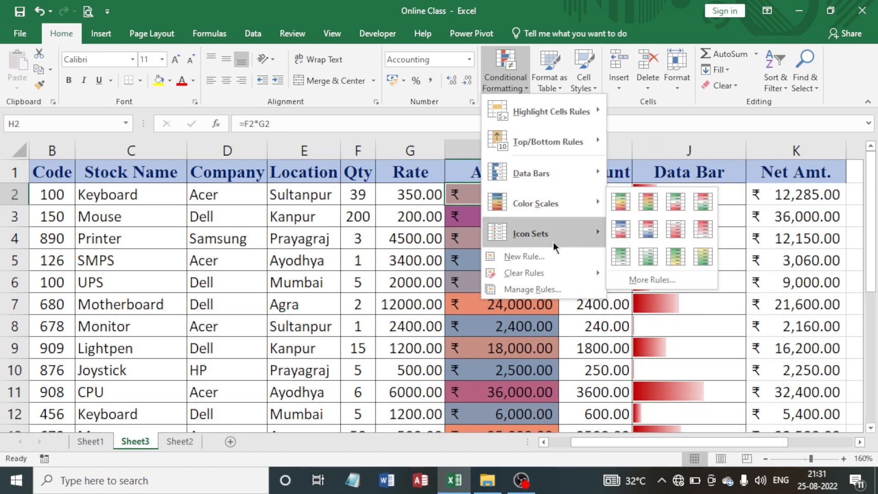
mouse_move(553, 240)
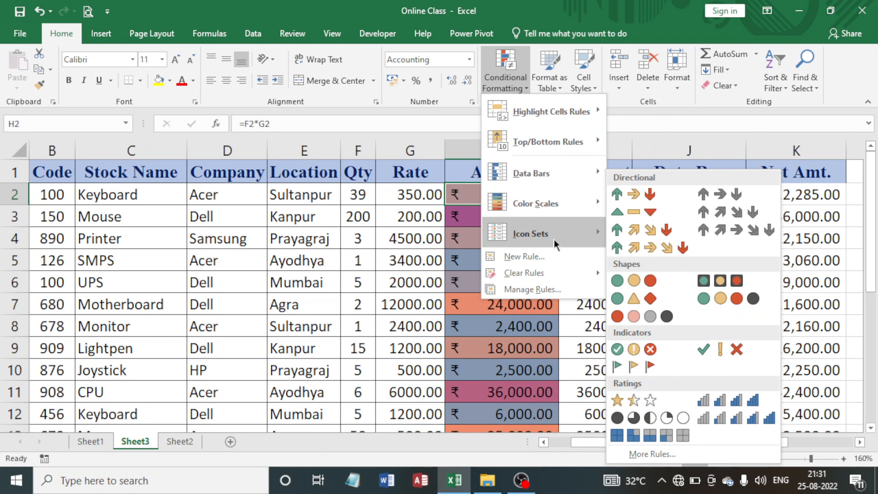
click(478, 240)
- Widen the Net Amt. column slightly to make room for icons beside the values
click(497, 212)
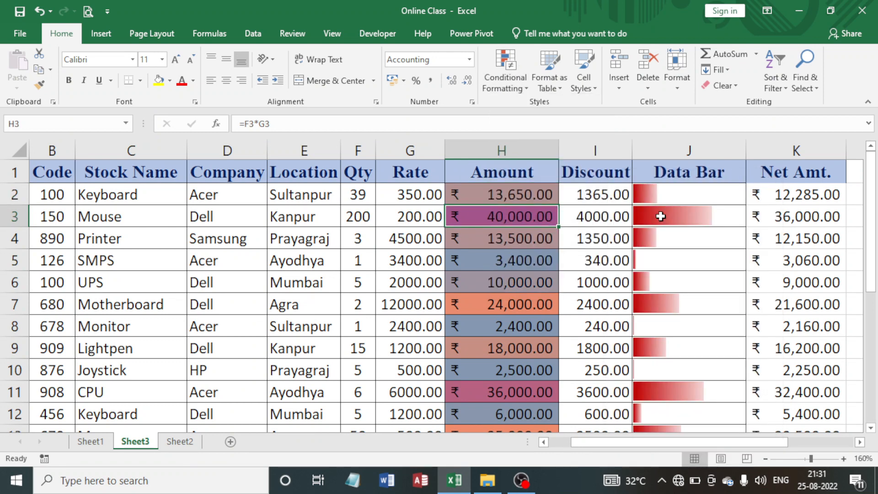
click(660, 216)
key(Right)
key(Right)
key(Right)
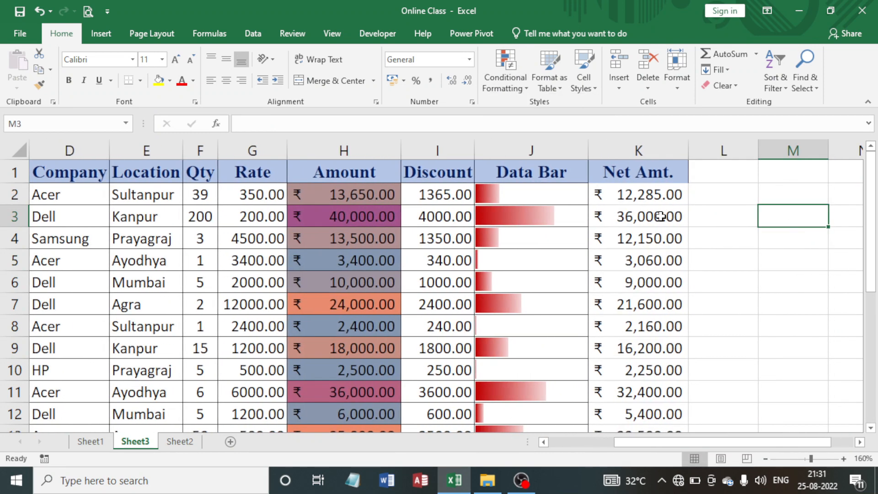
click(650, 194)
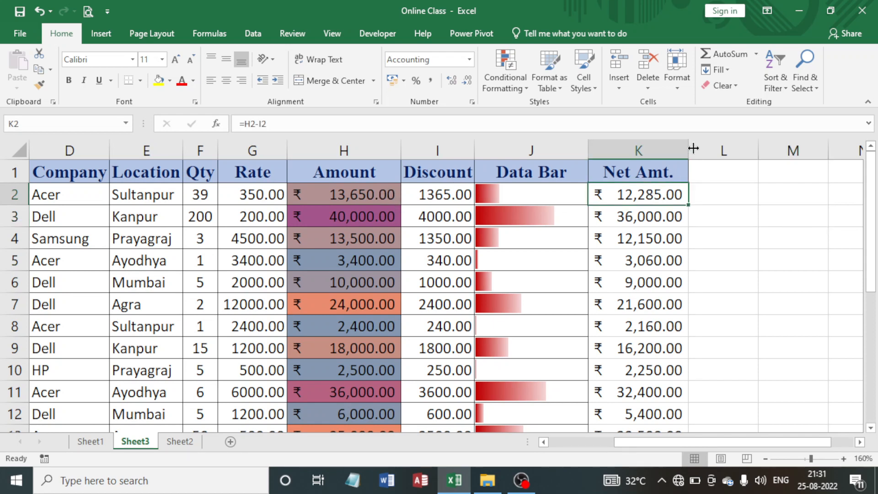
drag(688, 149, 712, 150)
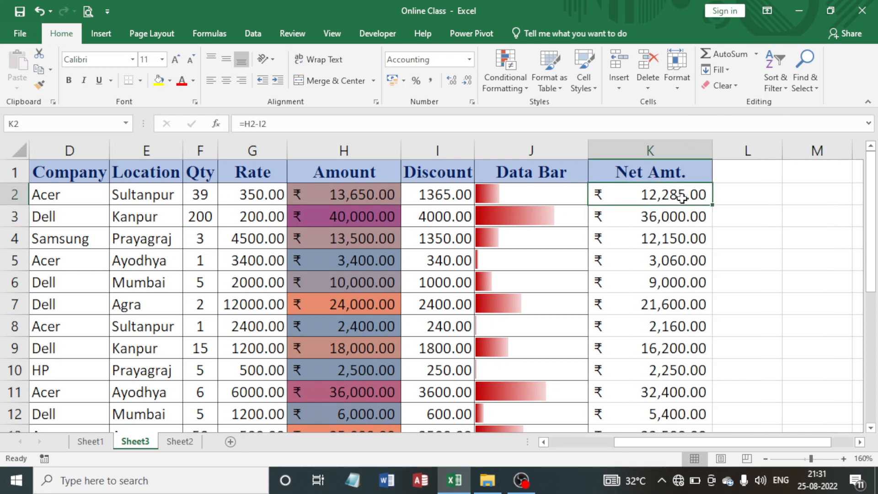
- Select the Net Amt. values in K2:K21 and start a custom icon set rule for them
key(ctrl+shift+Down)
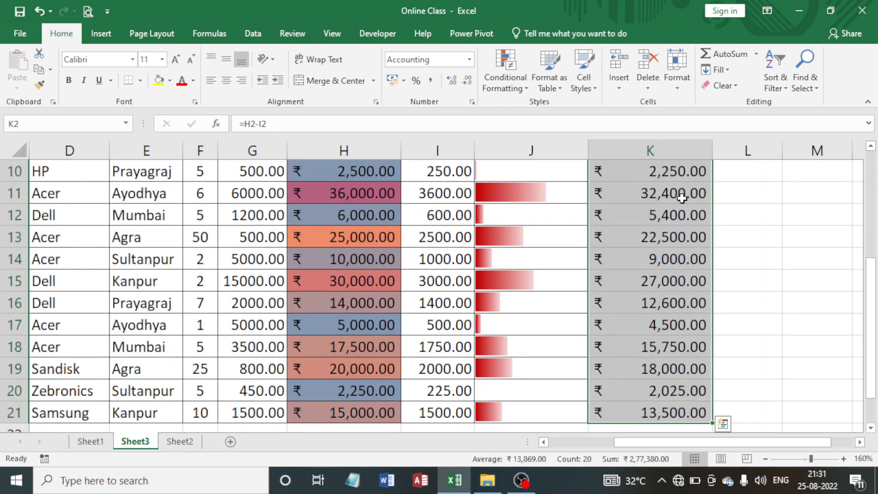
click(515, 84)
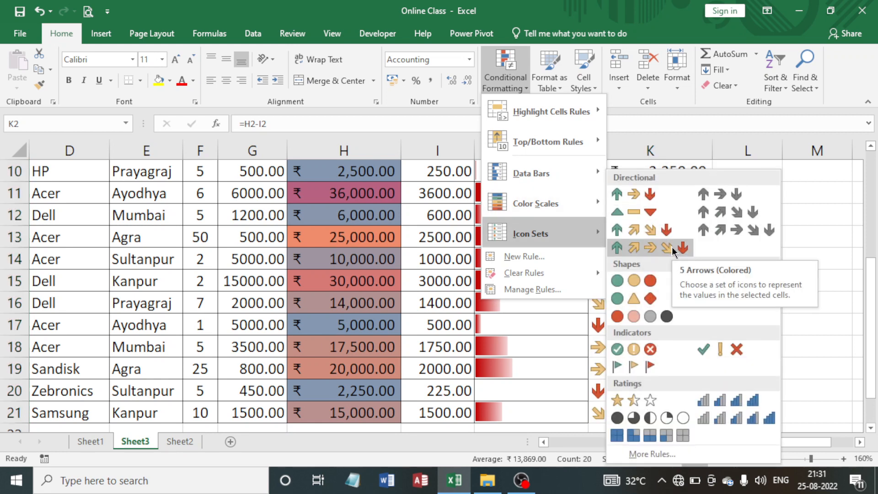
click(648, 455)
drag(350, 111, 439, 110)
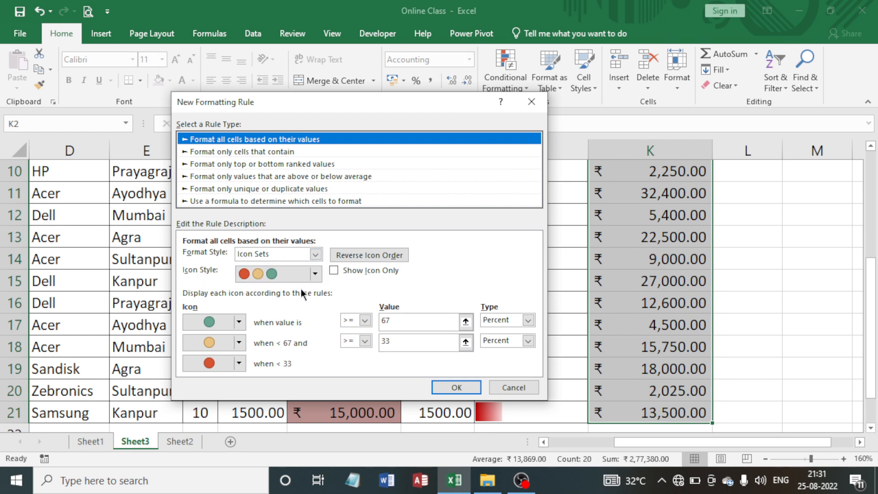
- Try the three colored arrows as the icon style of the Net Amt. rule
click(316, 274)
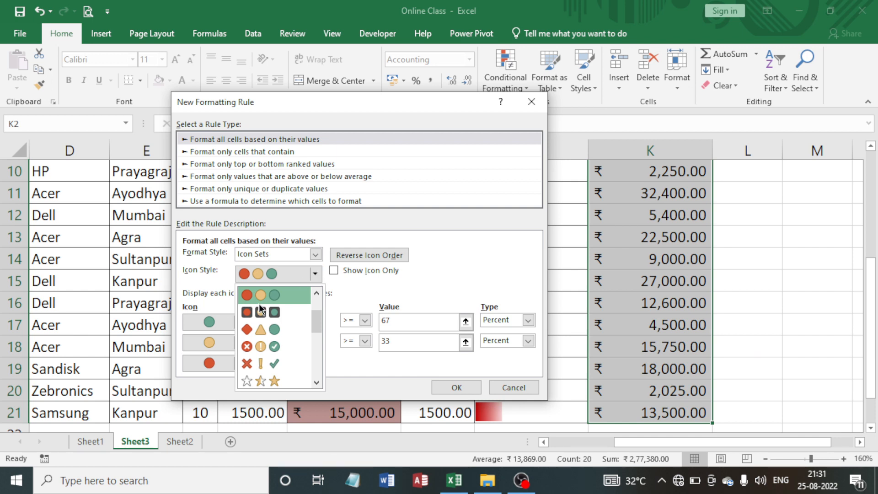
scroll(261, 311, down, 1)
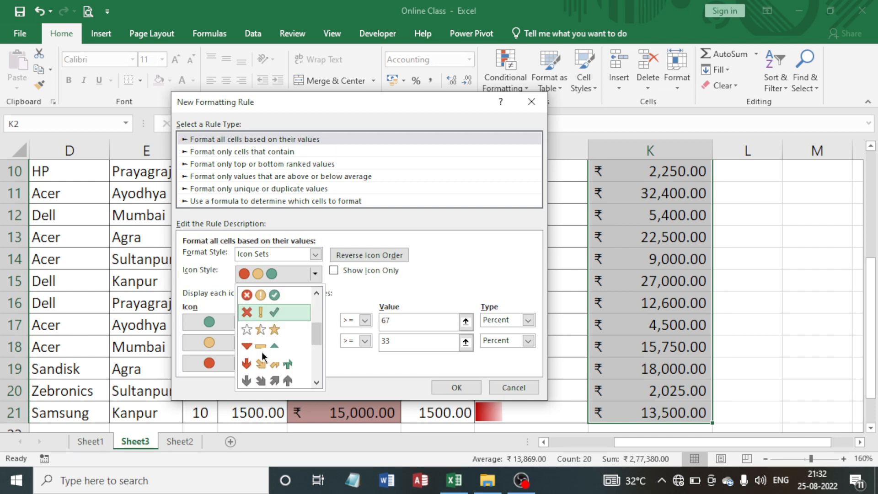
scroll(270, 320, down, 3)
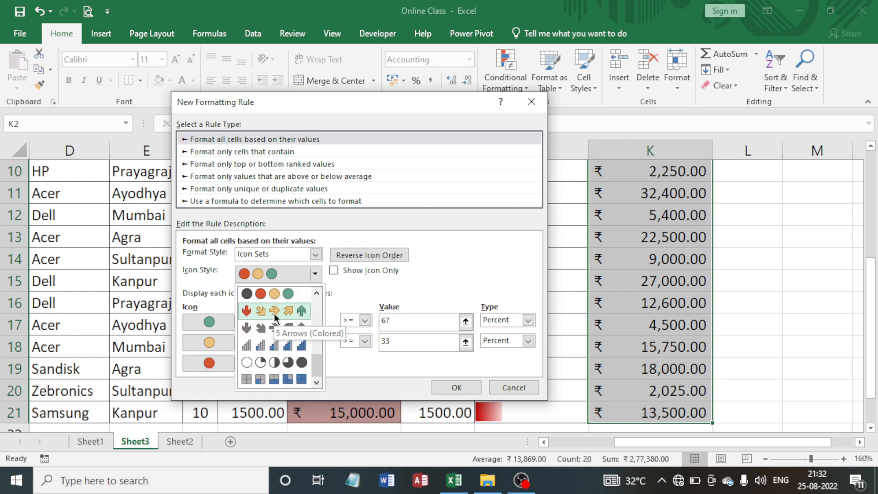
scroll(273, 313, down, 2)
scroll(273, 362, up, 5)
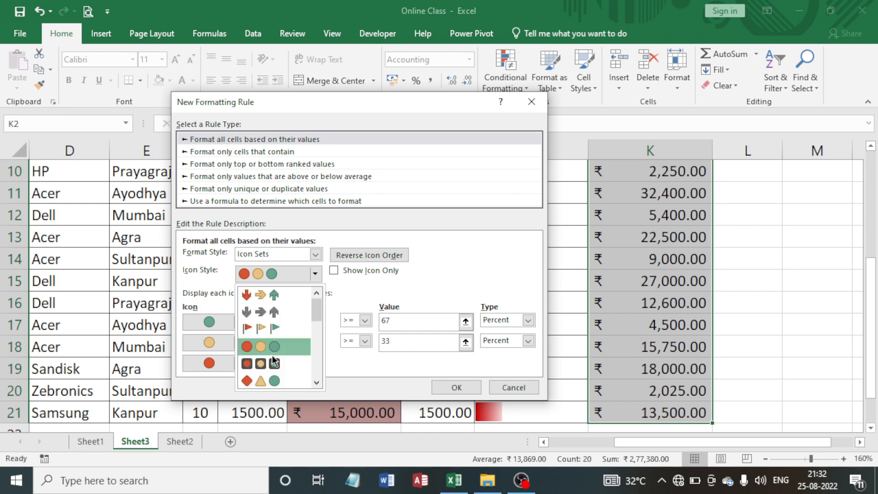
click(277, 295)
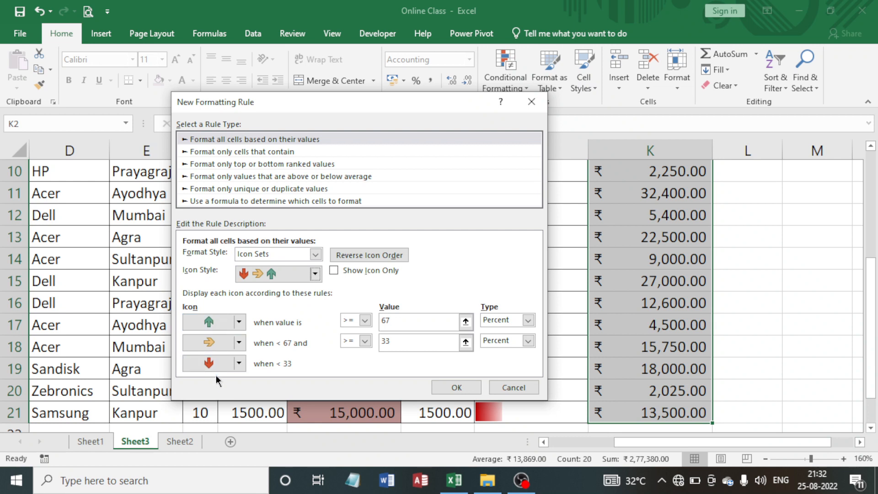
- Try the four colored arrows and the five-level rating bars as the rule's icon style
click(314, 273)
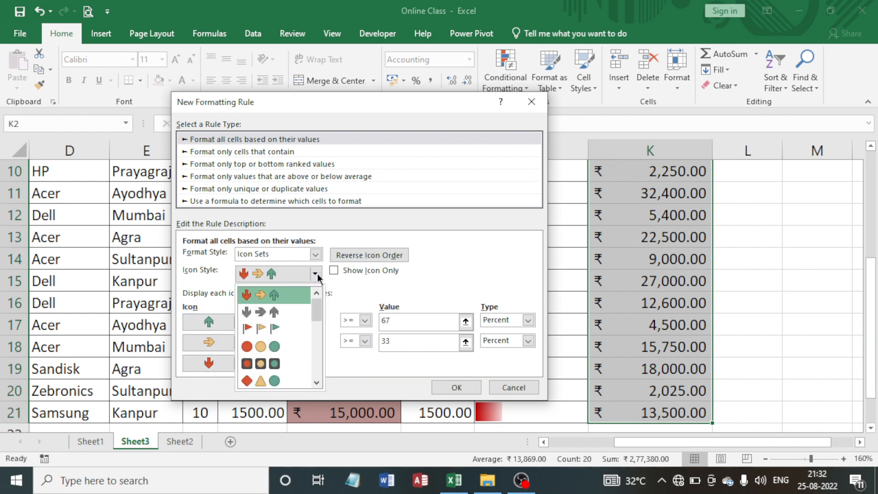
scroll(284, 347, down, 3)
click(281, 362)
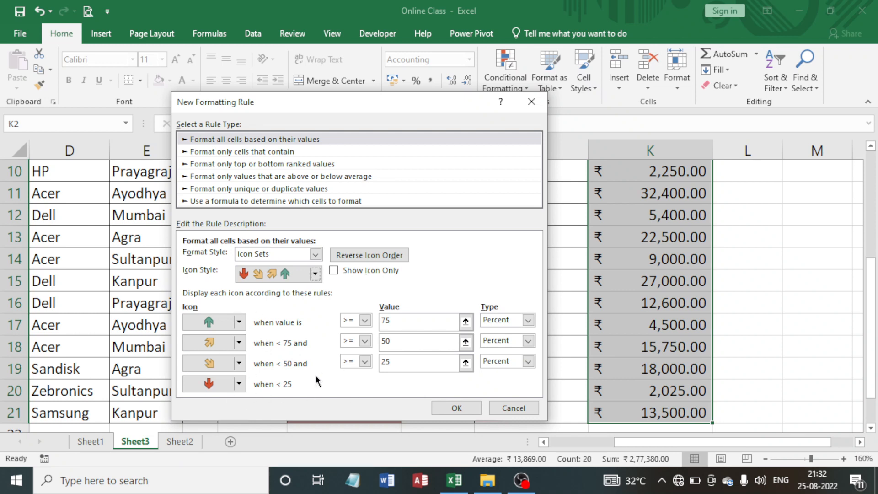
click(315, 274)
scroll(282, 347, down, 2)
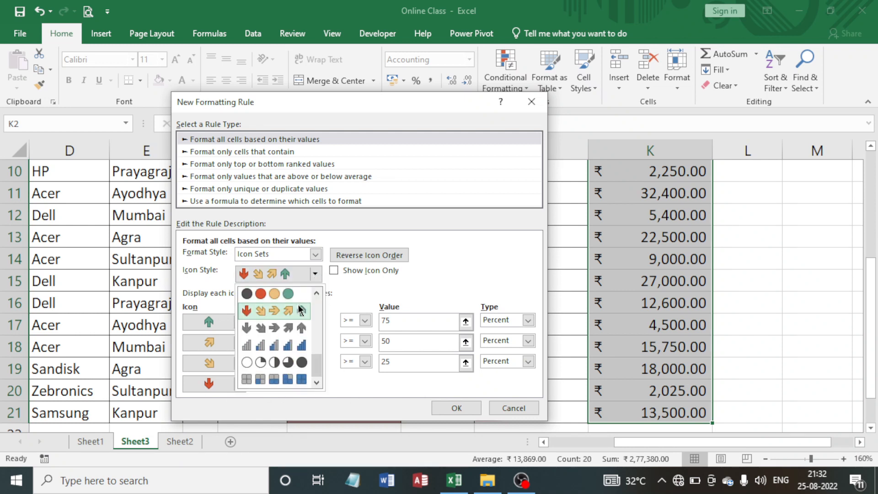
click(281, 346)
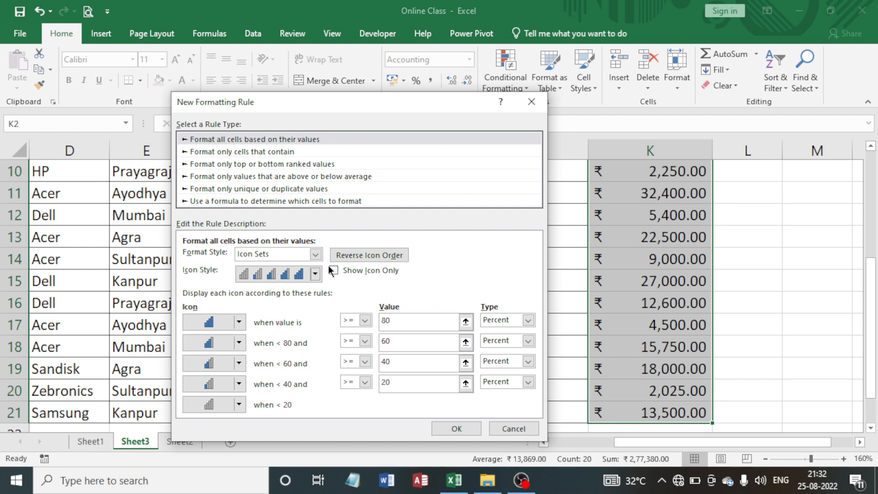
- Set the rule's icon style to the four-level rating bars
click(315, 274)
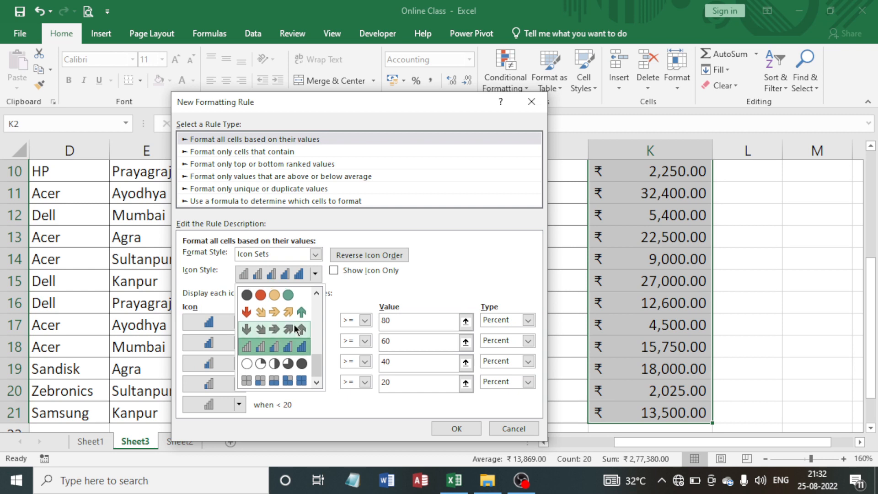
scroll(293, 333, up, 2)
scroll(292, 333, down, 2)
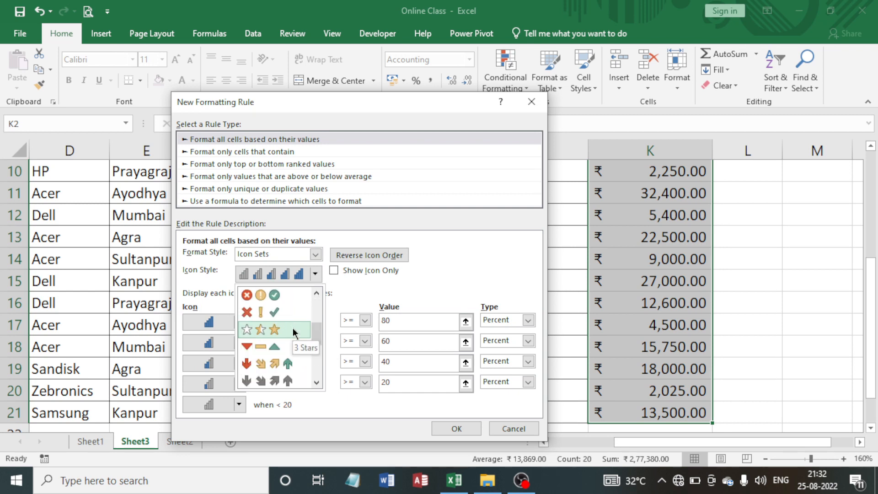
scroll(292, 333, down, 1)
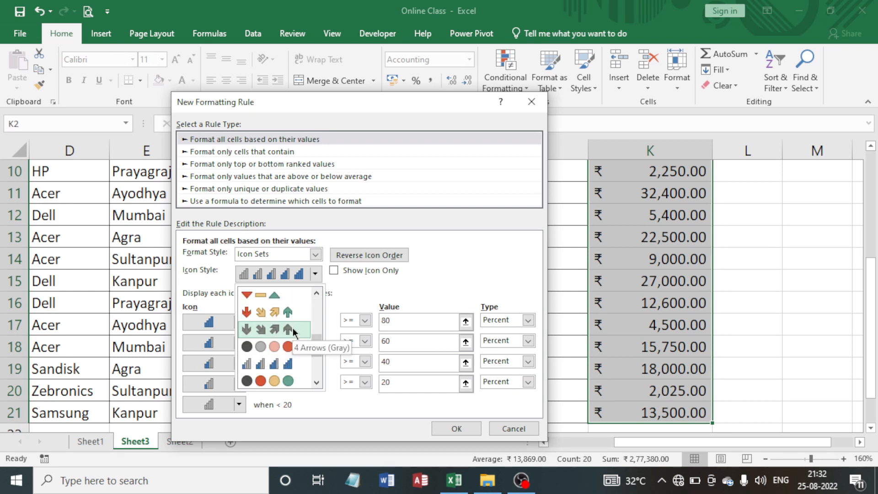
click(273, 363)
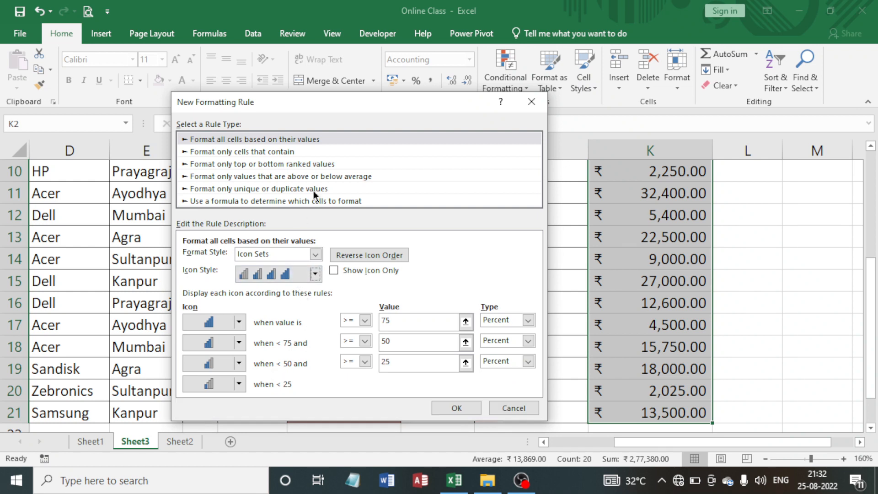
drag(341, 112, 379, 81)
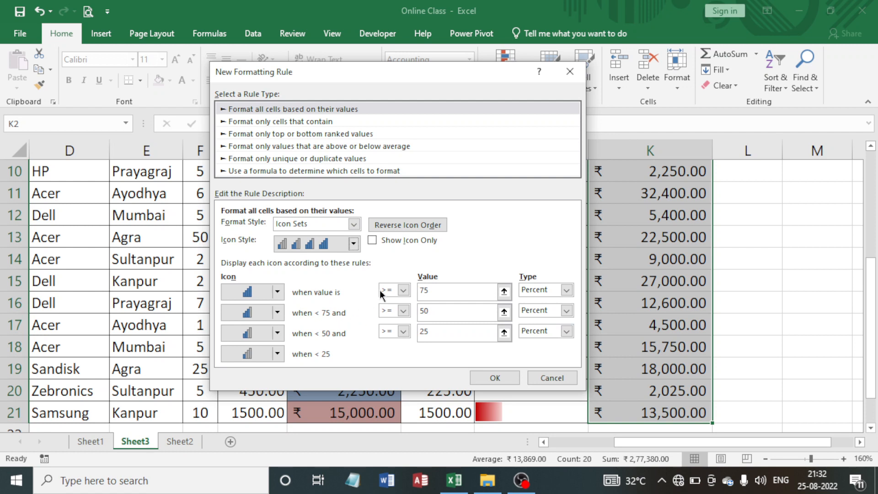
click(404, 291)
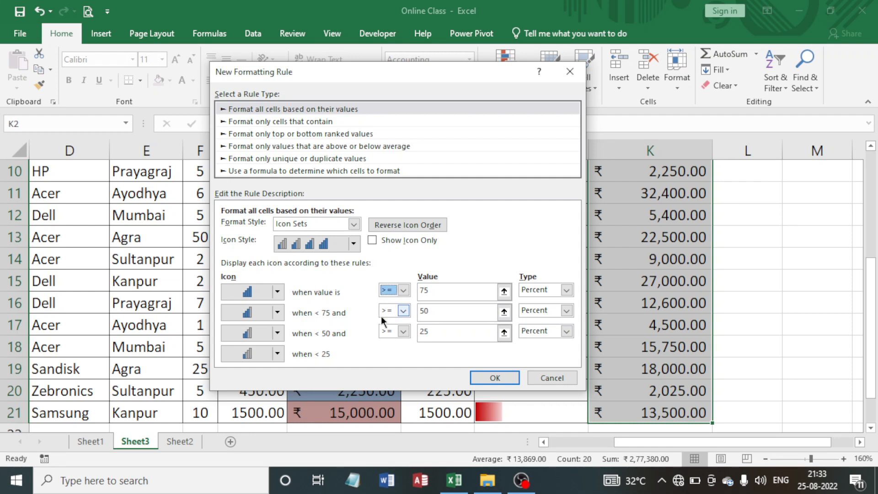
click(400, 293)
click(388, 316)
click(392, 310)
click(392, 302)
- Make the highest rating icon of the Net Amt. rule apply to number values of 50000 or more
click(566, 291)
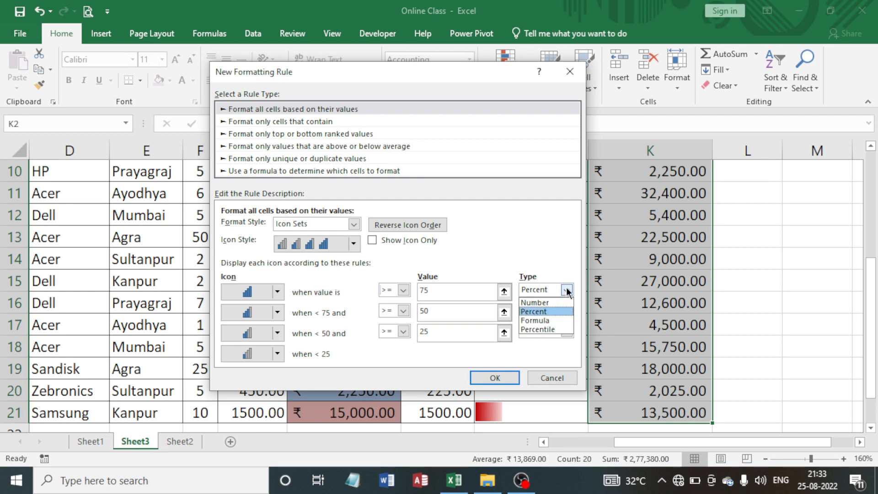
click(534, 302)
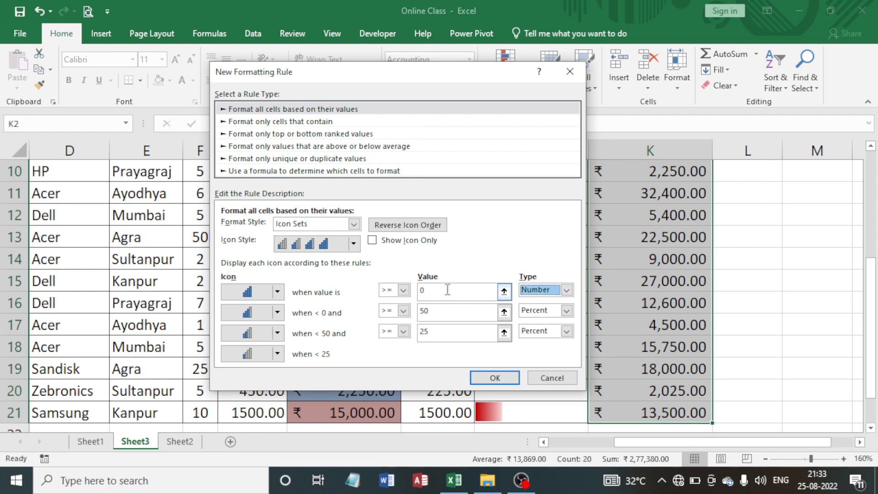
click(448, 290)
key(BackSpace)
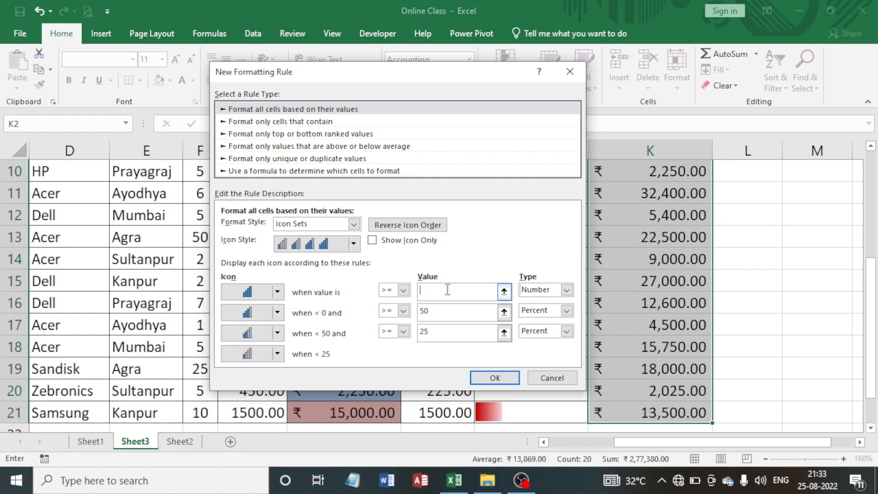
text(50000)
key(Tab)
key(Tab)
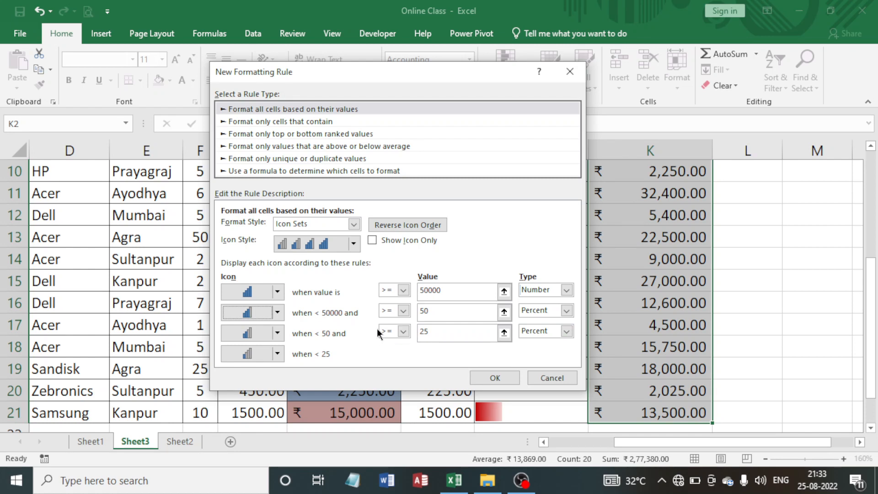
- Set the second rating icon's threshold to type Number with a value of 25000
click(566, 311)
click(547, 322)
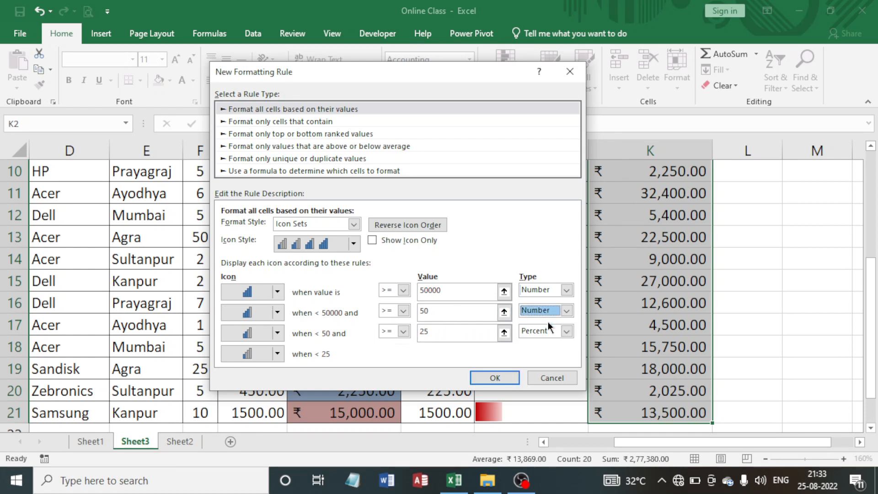
click(450, 310)
key(BackSpace)
text(2)
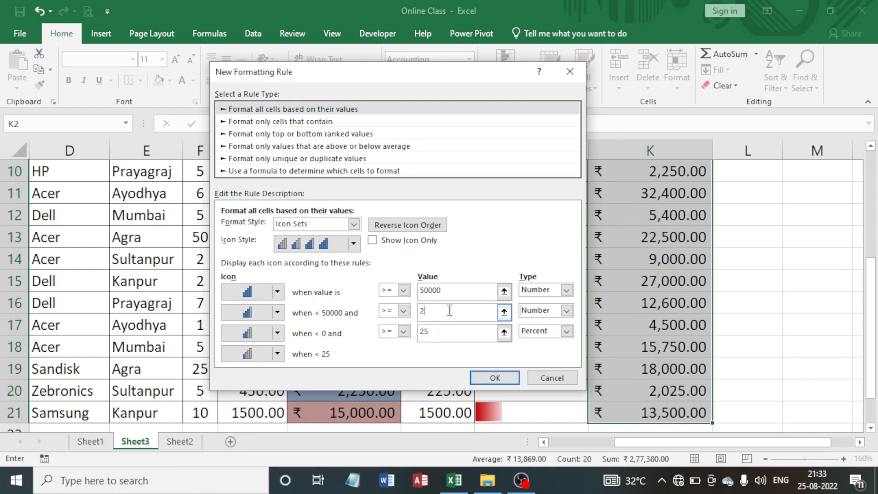
text(5000)
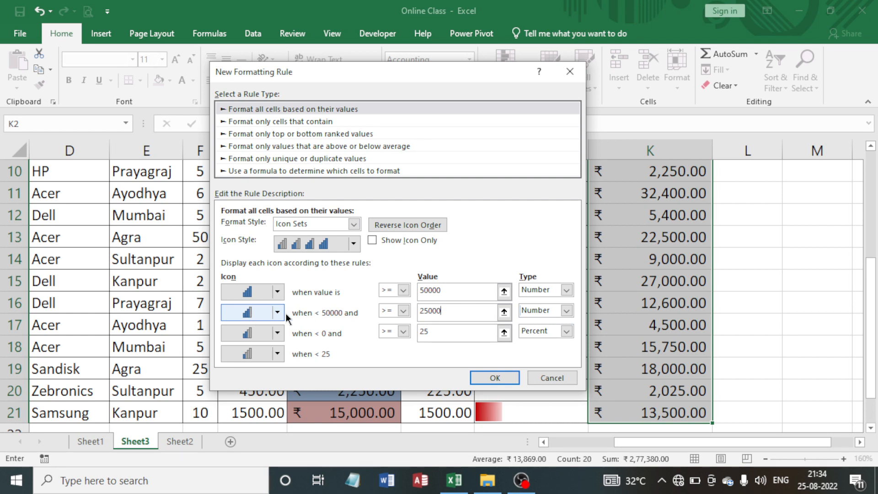
- Set the third rating icon's threshold to type Number with a value of 10000 and apply the icon set rule
click(465, 334)
click(567, 331)
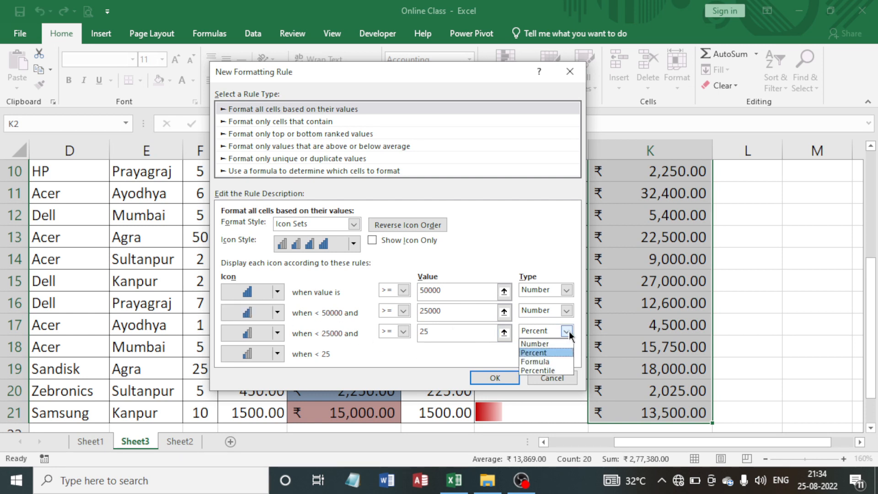
click(567, 331)
click(565, 332)
click(548, 342)
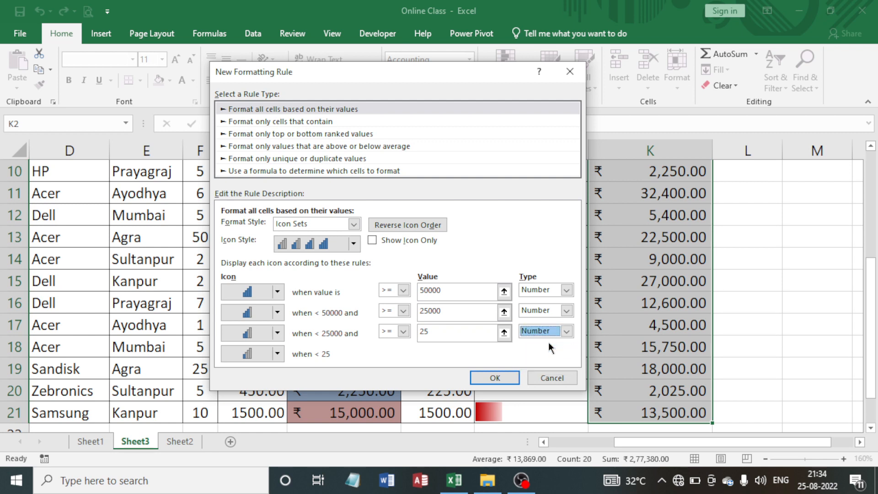
click(467, 334)
key(BackSpace)
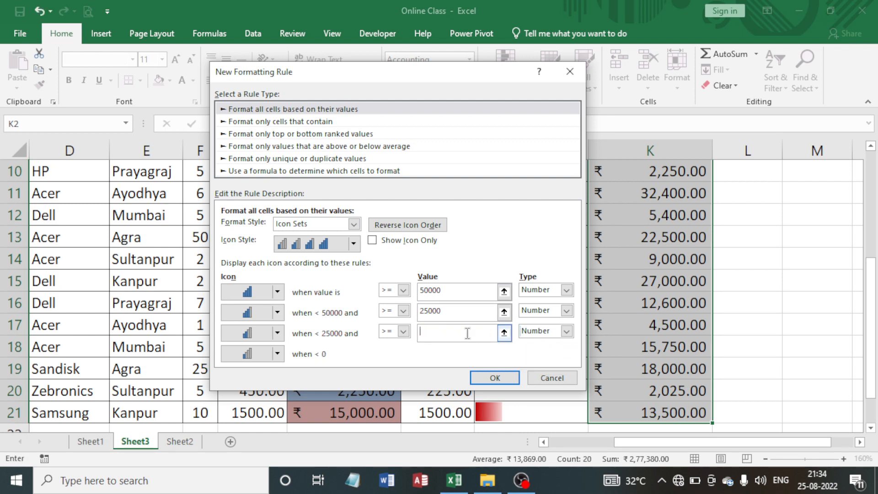
text(10000)
key(Tab)
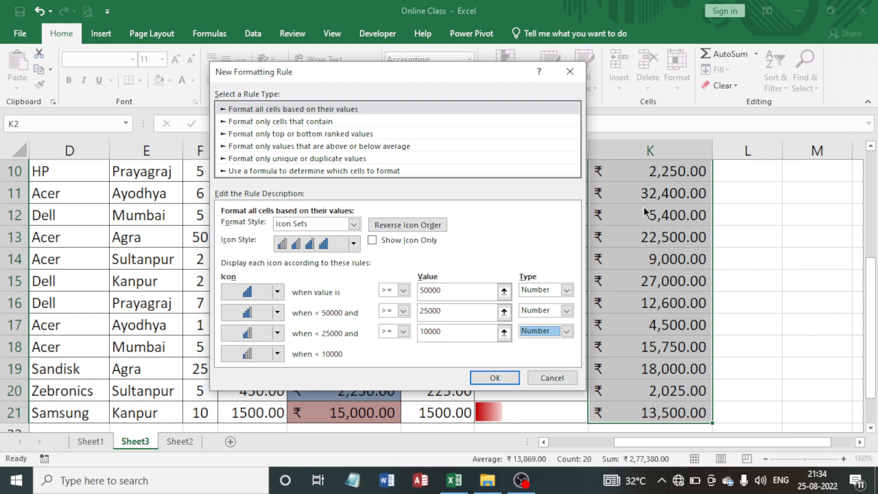
click(490, 378)
- Review the rating icons against the amounts throughout the Net Amt. column
click(525, 286)
scroll(513, 299, up, 1)
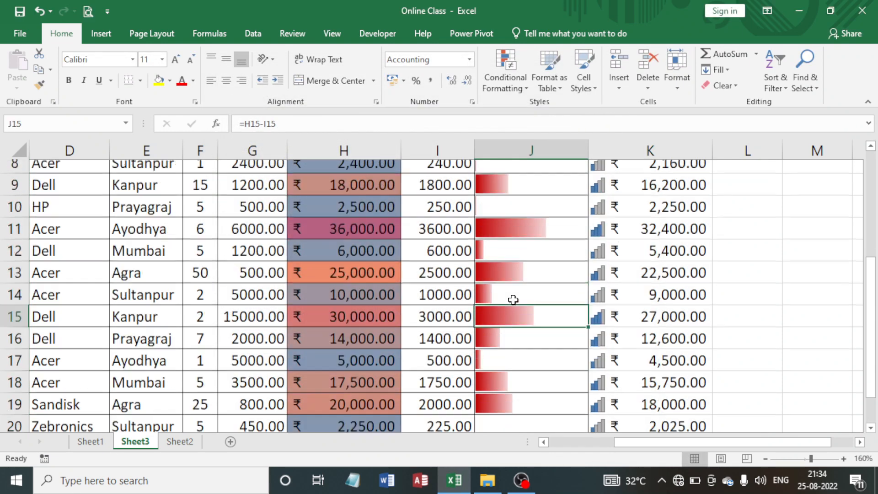
scroll(513, 299, up, 3)
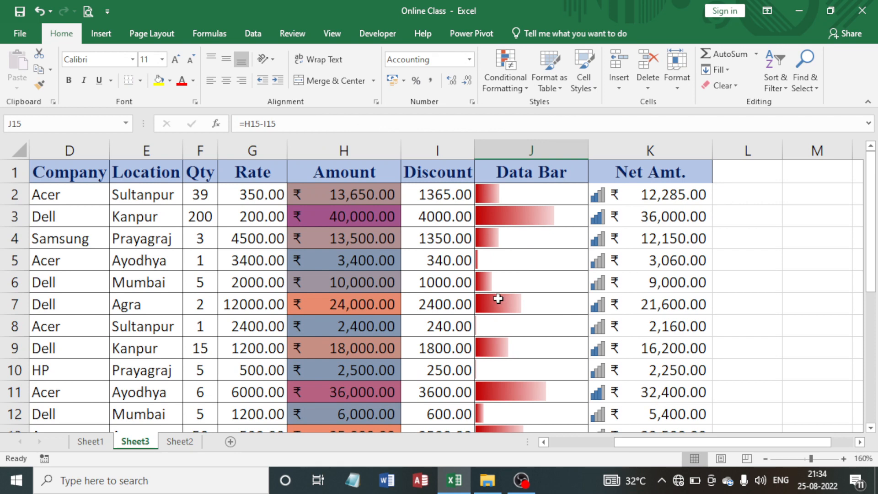
scroll(513, 300, down, 4)
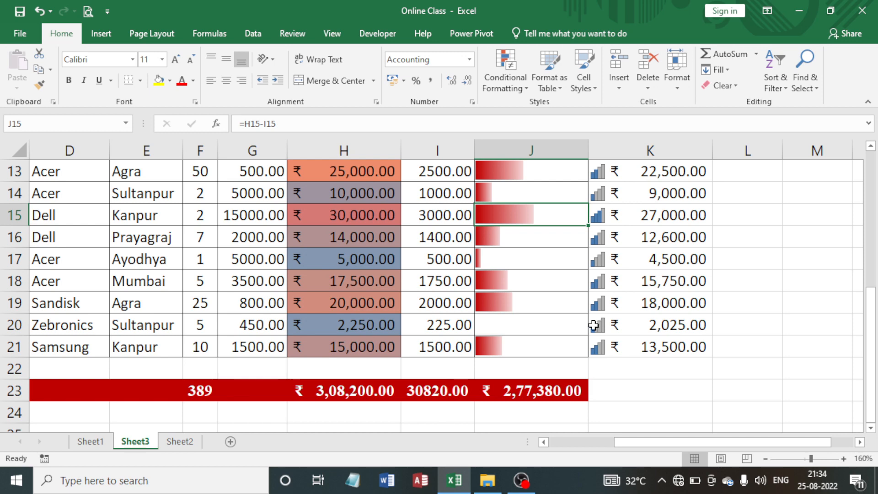
scroll(595, 328, up, 1)
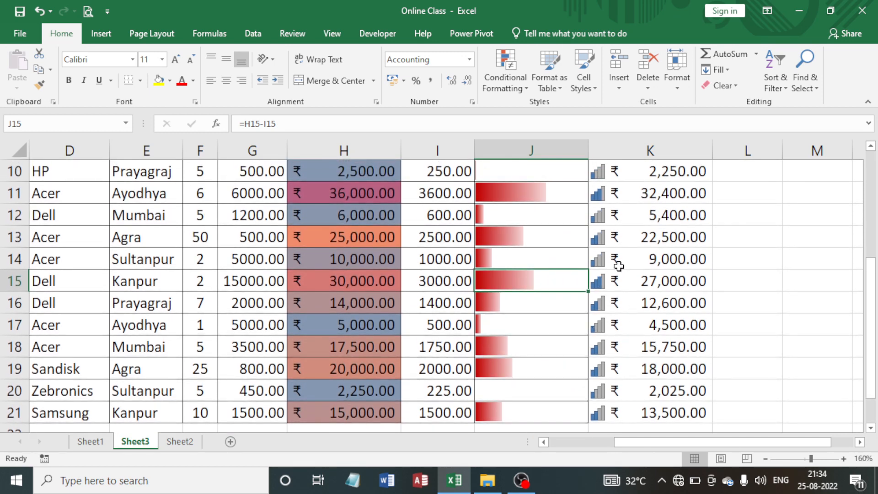
scroll(618, 281, down, 1)
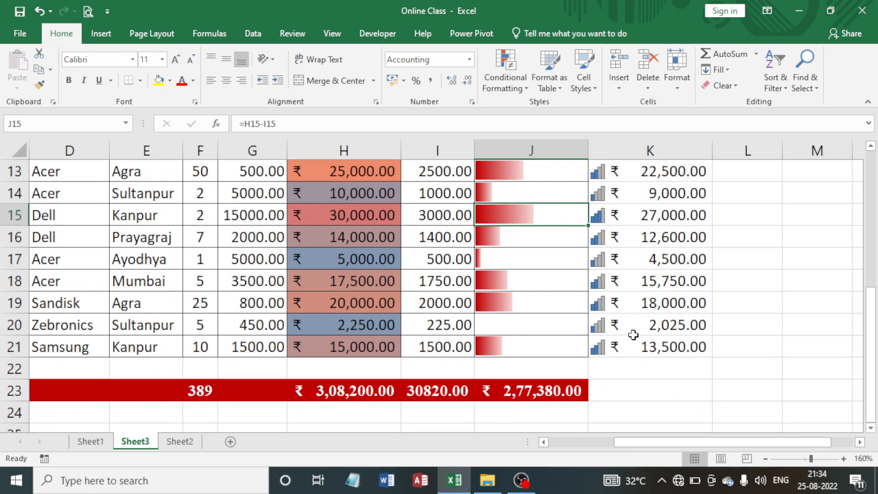
scroll(633, 334, up, 3)
scroll(640, 293, up, 1)
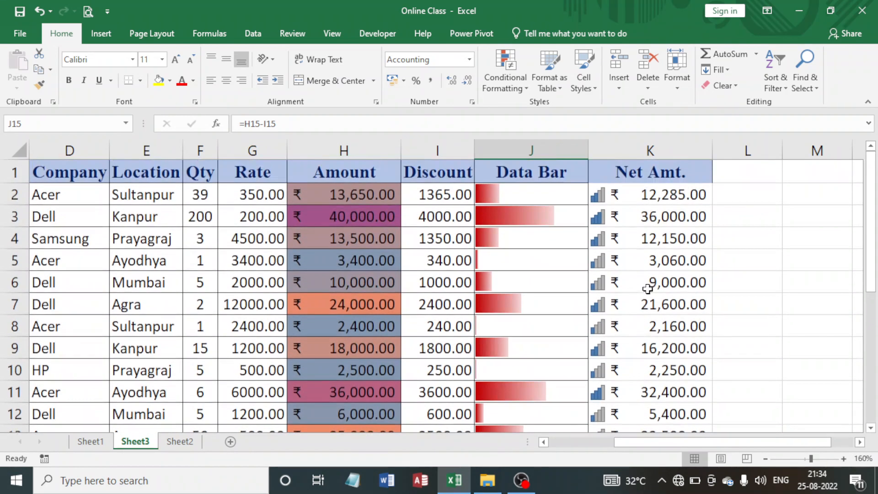
- Change the Samsung row's quantity in F4 to 20 and check its Net Amt. cell K4
click(654, 237)
click(192, 244)
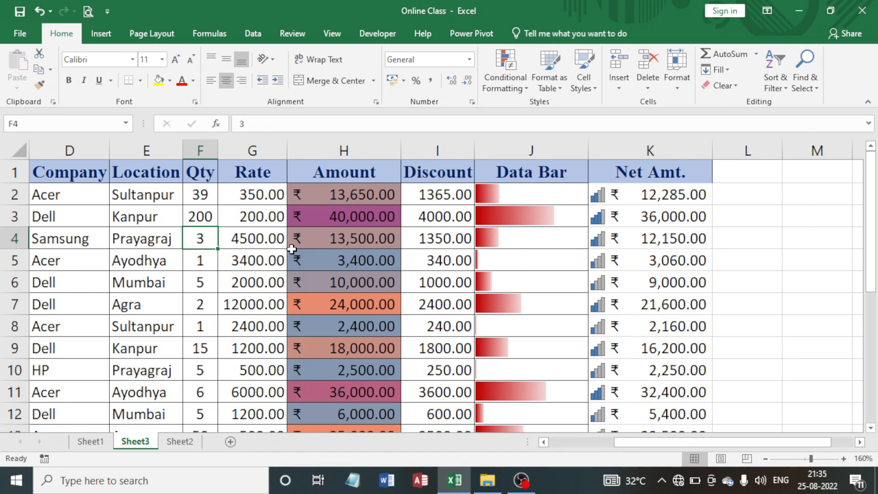
text(20)
key(Return)
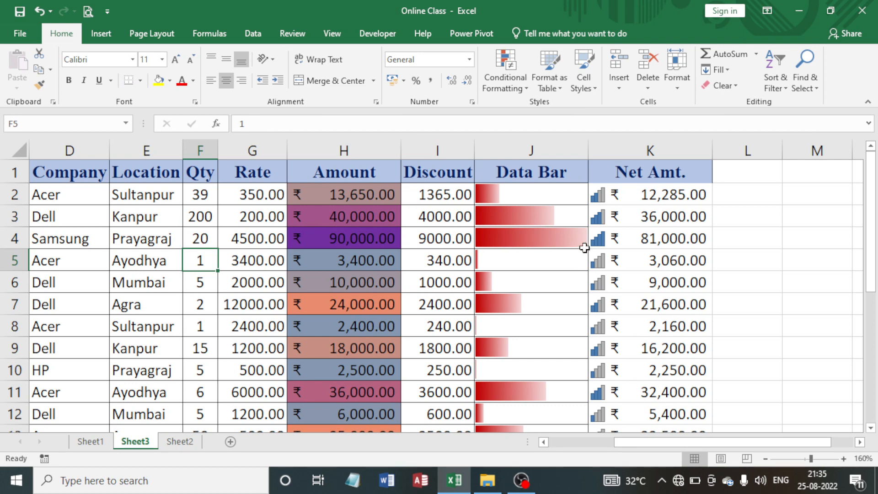
click(644, 239)
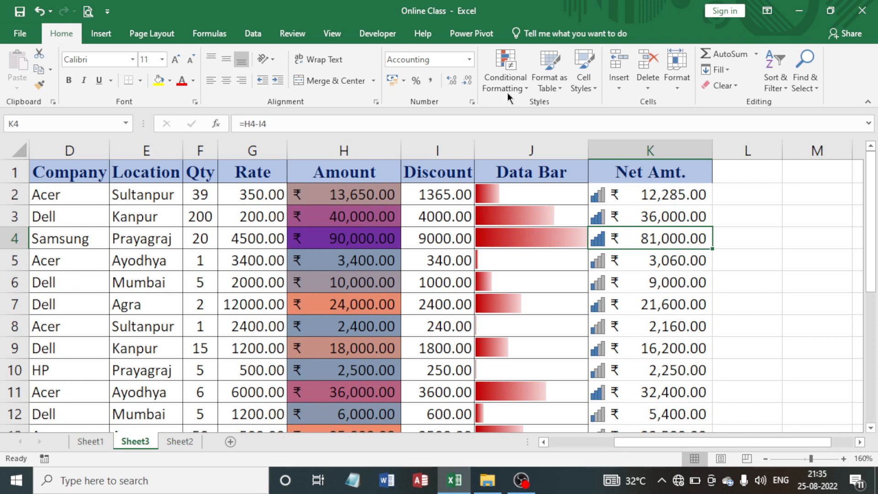
click(503, 77)
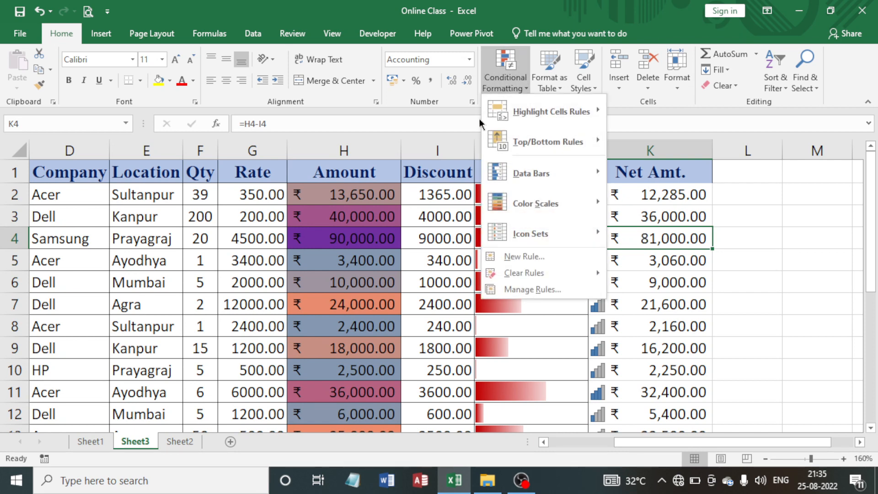
mouse_move(534, 181)
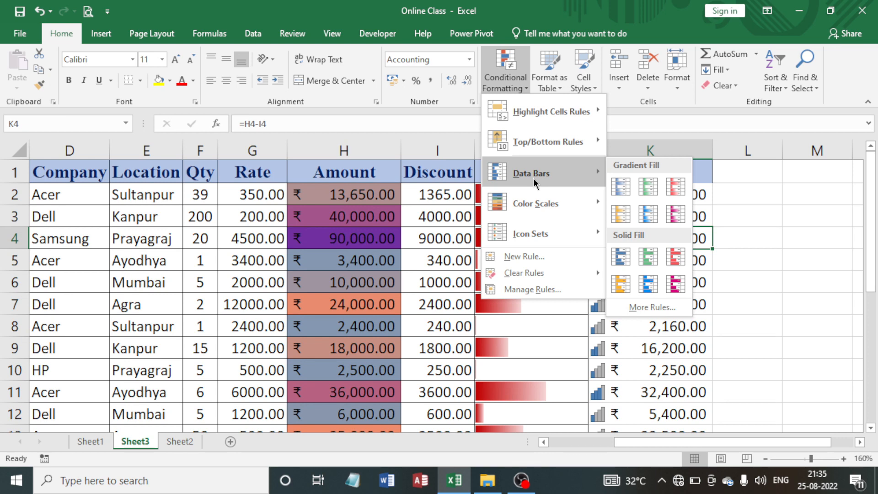
mouse_move(544, 207)
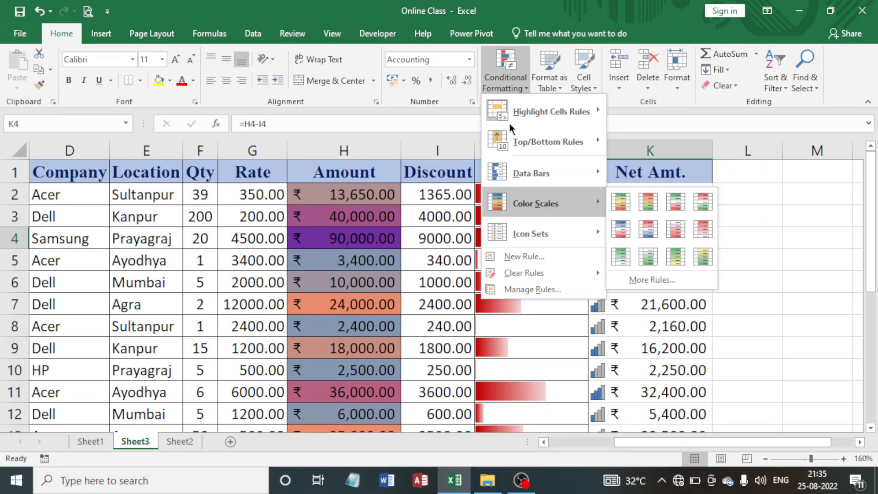
mouse_move(516, 233)
click(454, 234)
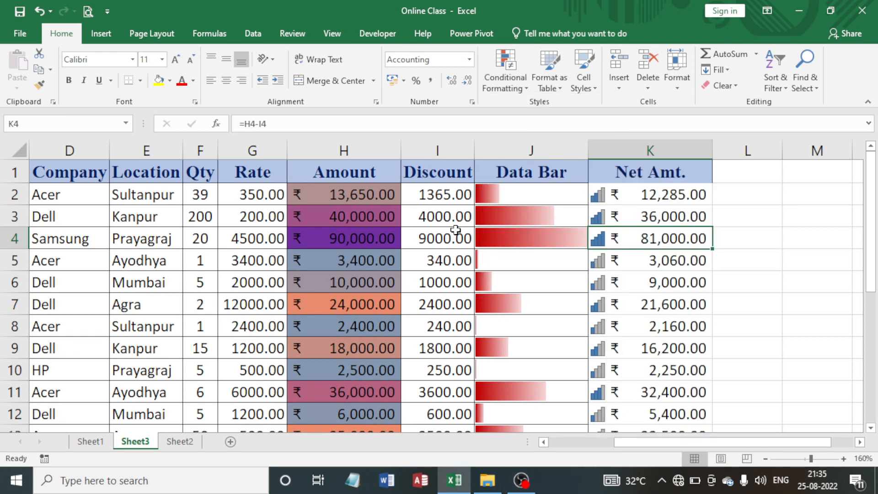
click(449, 235)
click(444, 223)
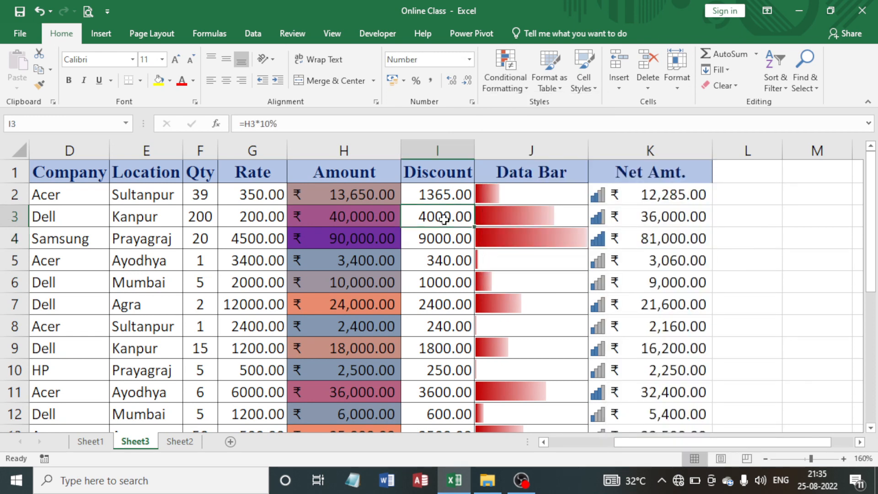
- Start a new formatting rule for I2 and examine the condition types and comparison operators of "Format only cells that contain"
click(447, 191)
click(499, 87)
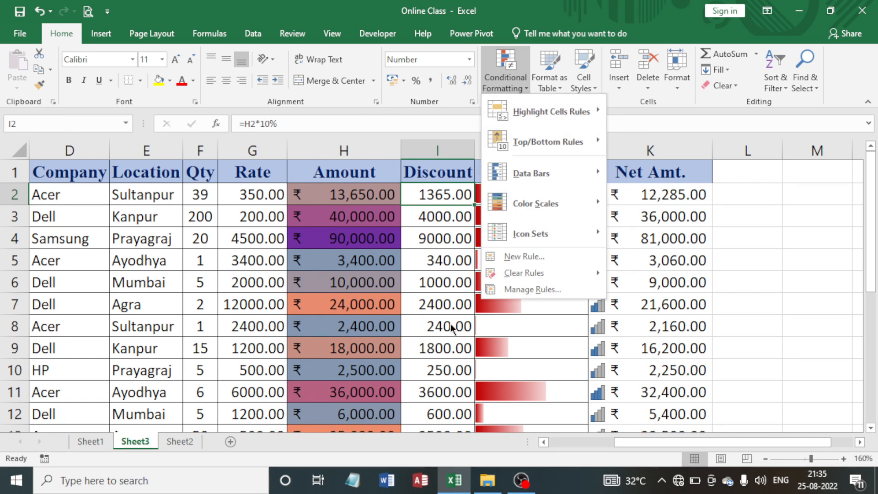
click(509, 257)
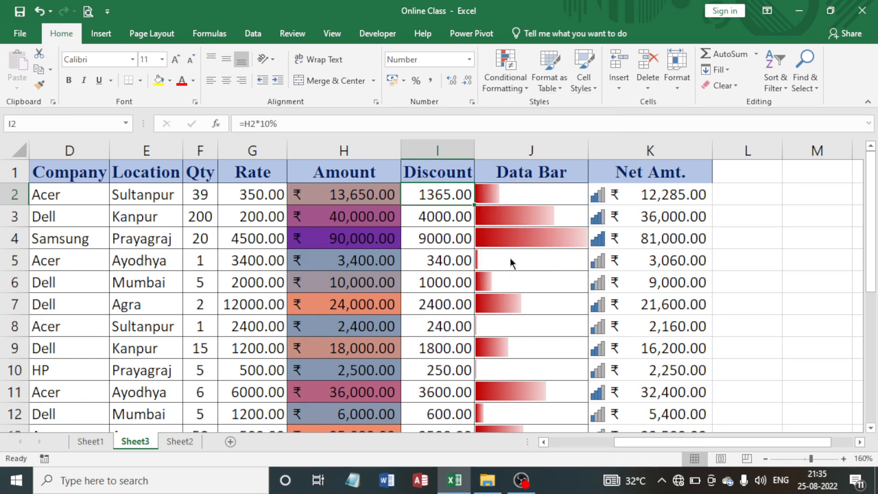
drag(498, 107, 503, 106)
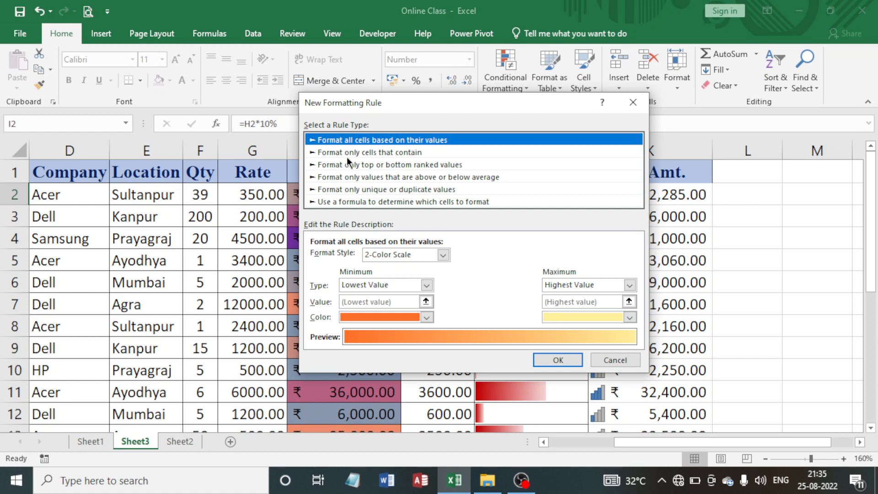
click(368, 152)
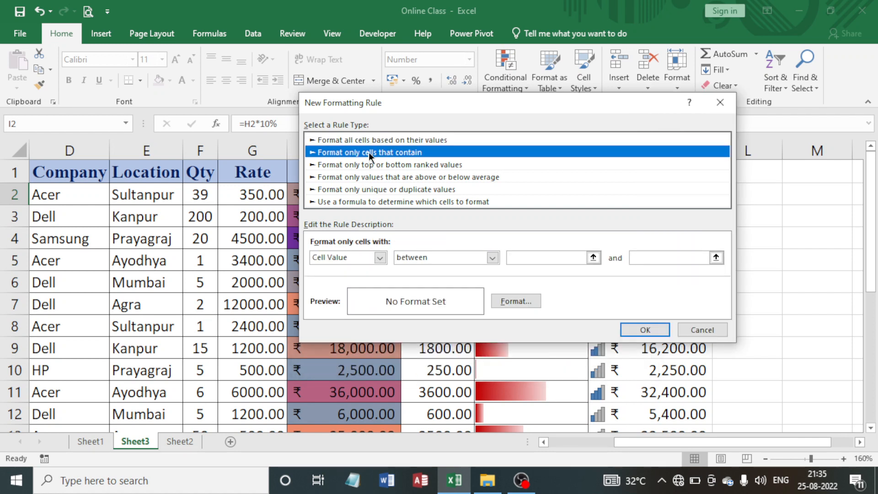
click(380, 259)
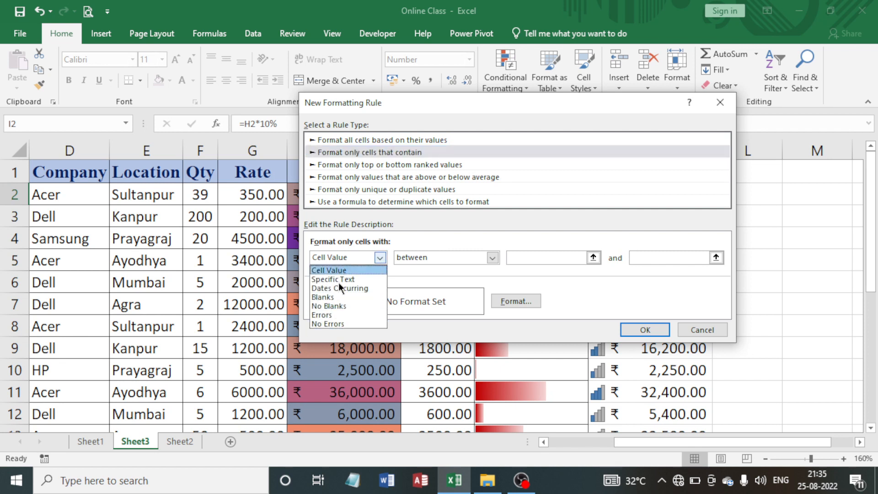
click(379, 258)
click(493, 258)
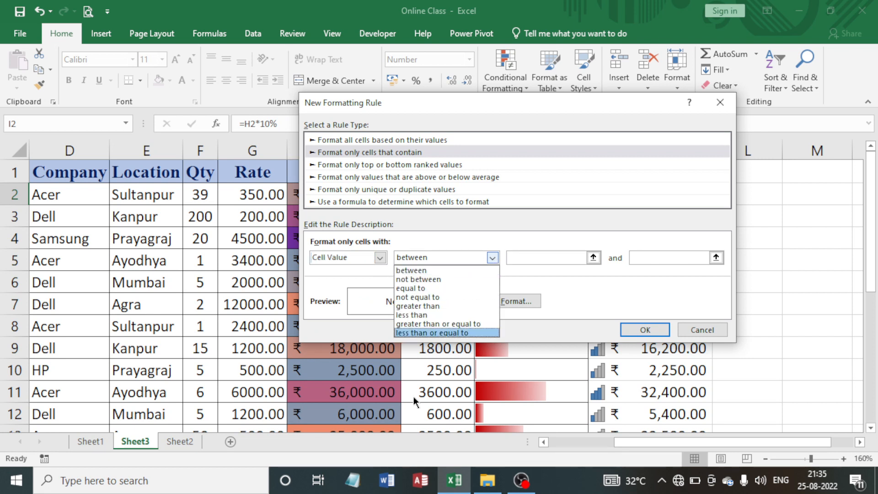
click(496, 271)
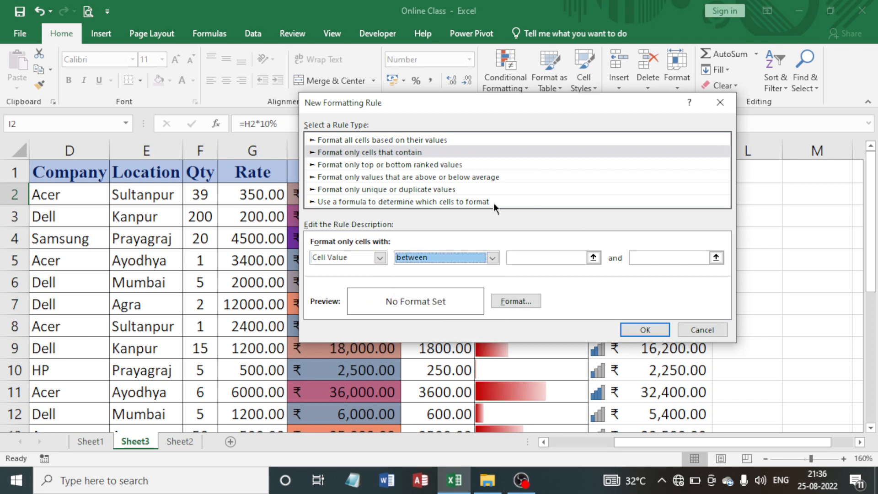
- Examine the ranked, above or below average, unique or duplicate, and formula rule types and leave without creating a rule
click(390, 165)
click(391, 177)
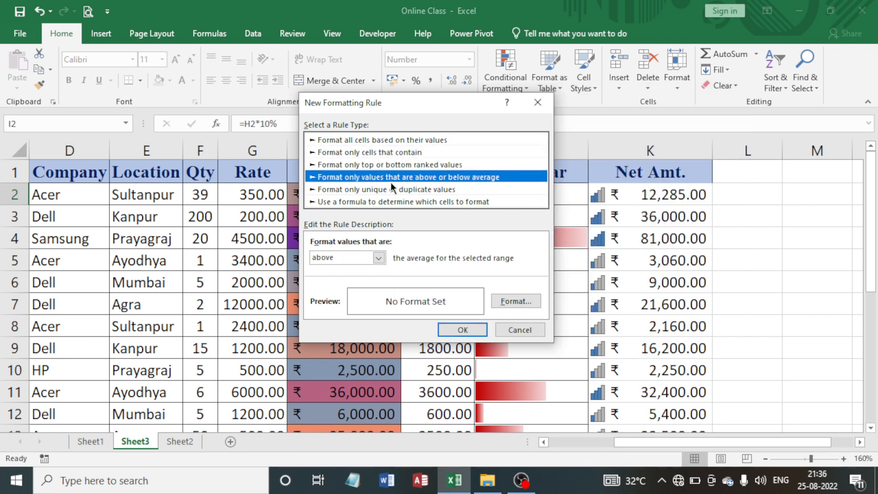
click(384, 202)
click(384, 194)
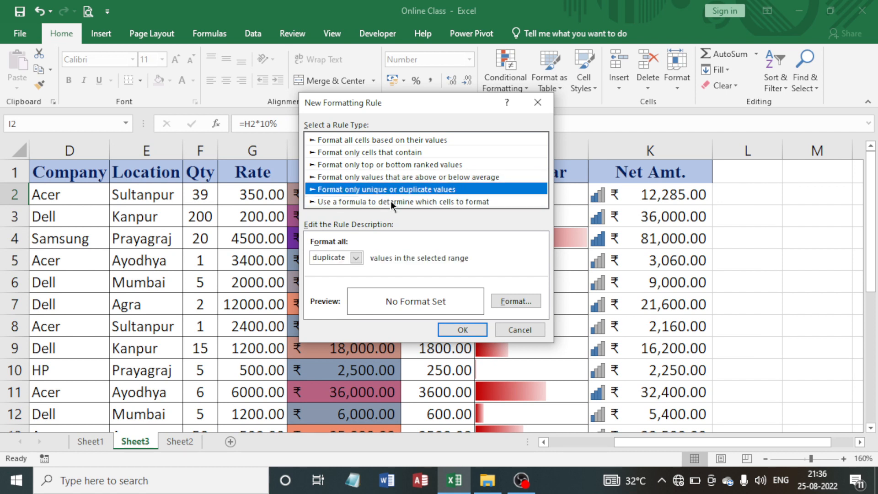
click(391, 202)
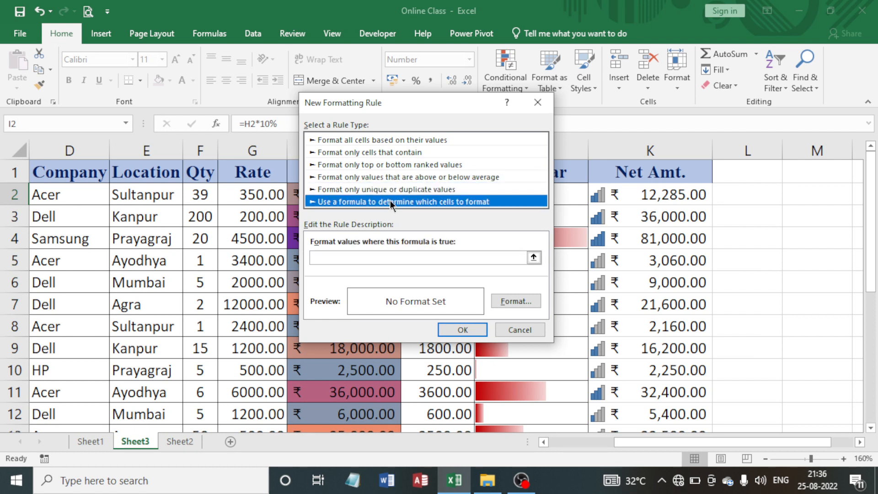
click(538, 103)
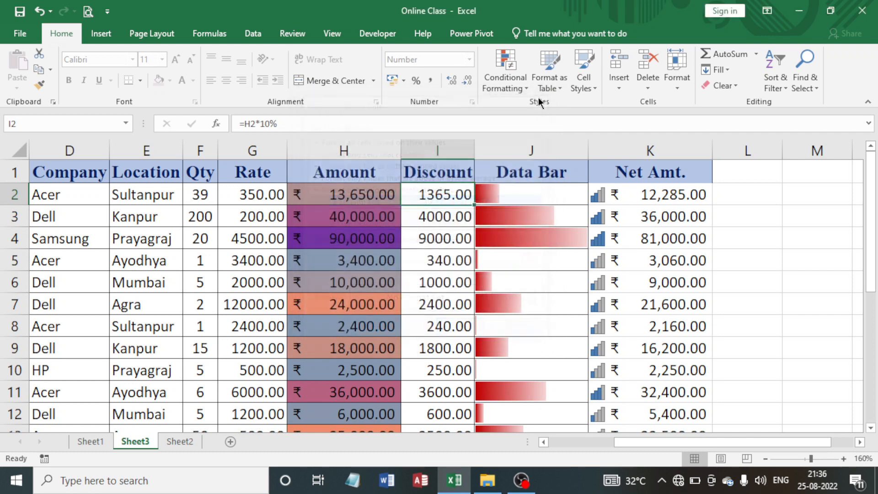
click(457, 213)
click(453, 198)
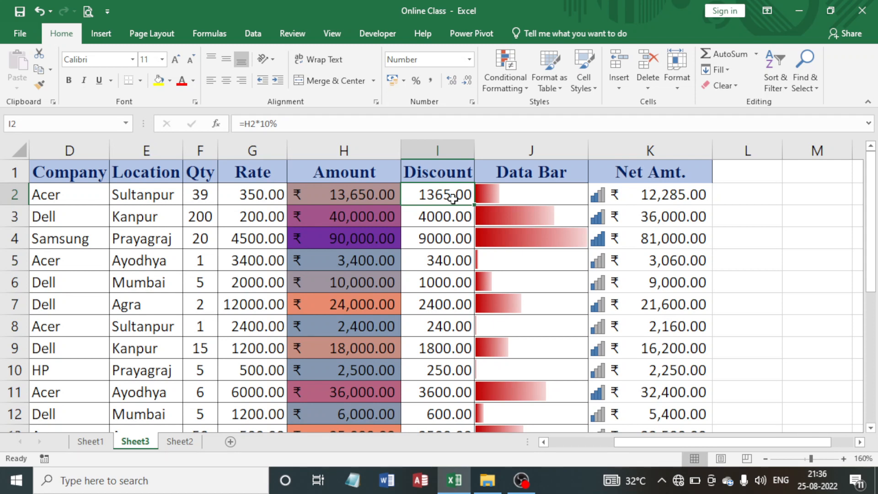
click(522, 482)
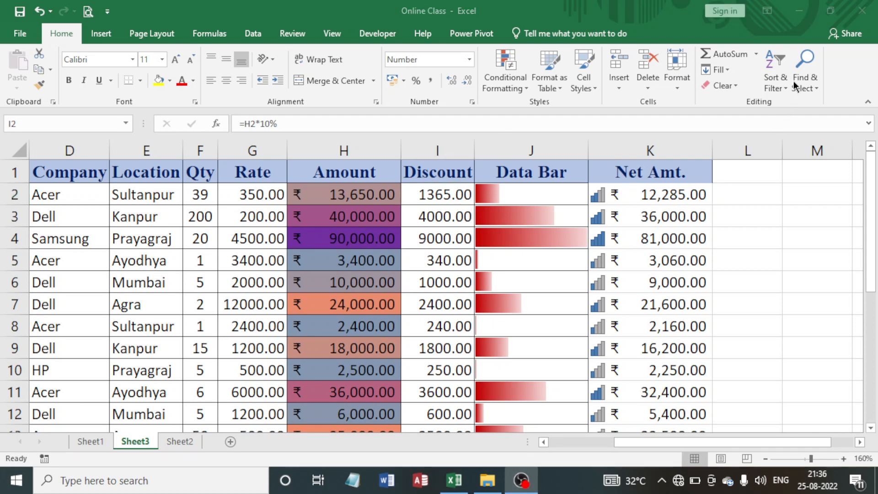